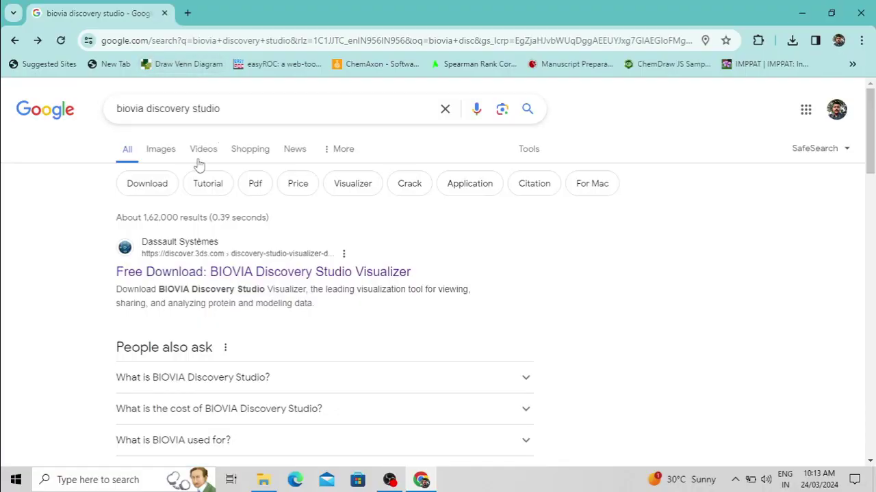
# Open the free BIOVIA Discovery Studio Visualizer download page, agree to the terms, and submit the registration form to reach the download options
pyautogui.click(248, 273)
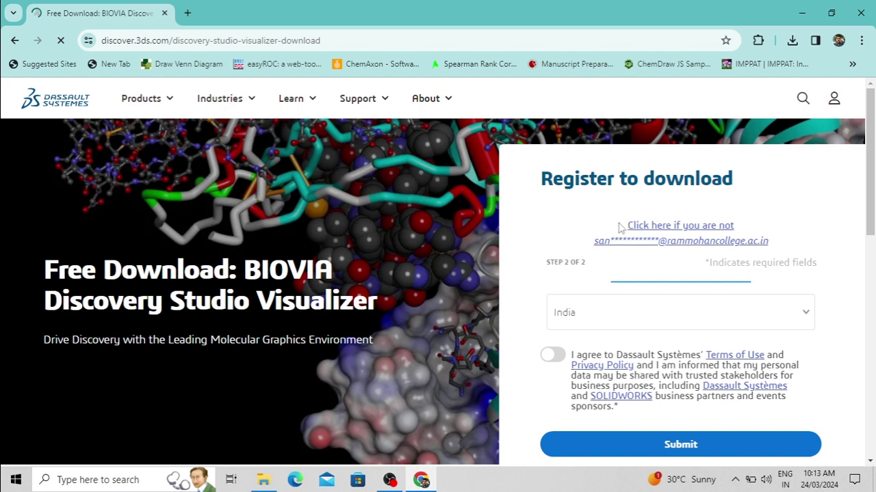
pyautogui.scroll(-1, 821, 212)
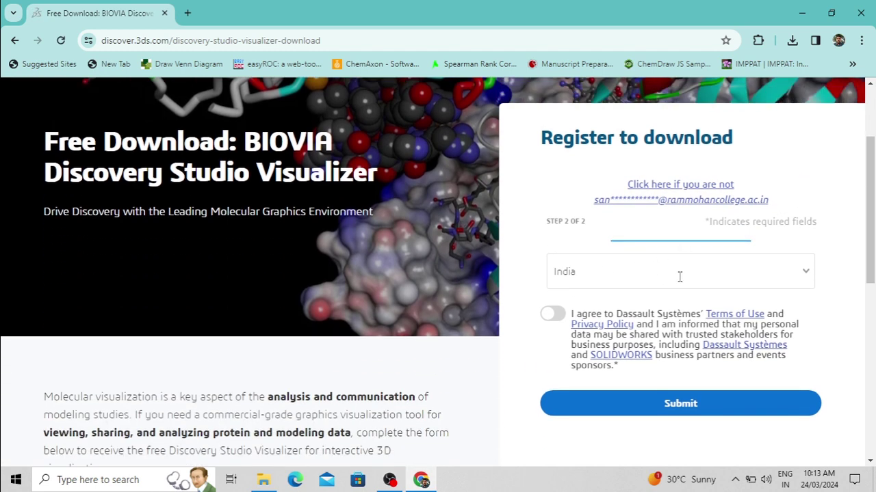
pyautogui.click(555, 315)
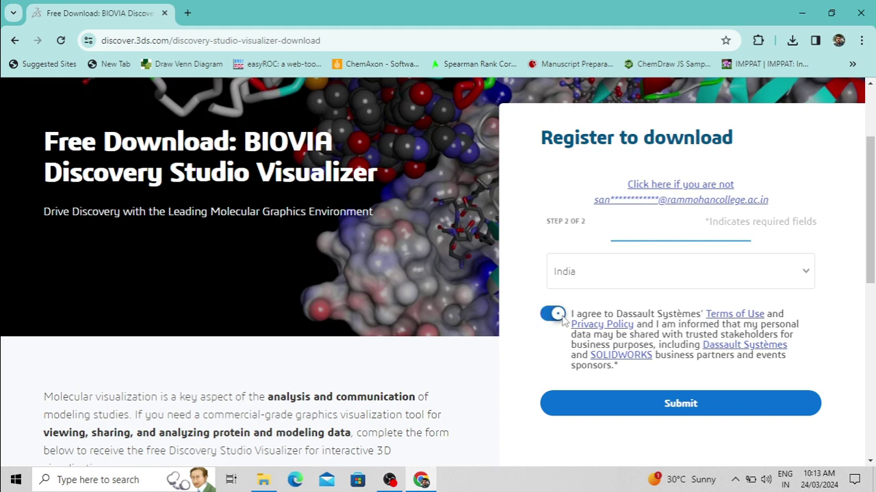
pyautogui.click(688, 412)
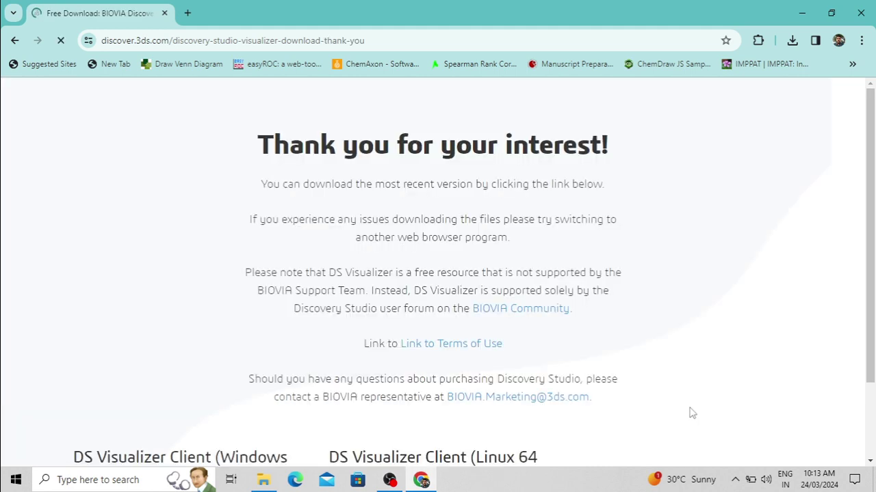
pyautogui.scroll(-5, 508, 256)
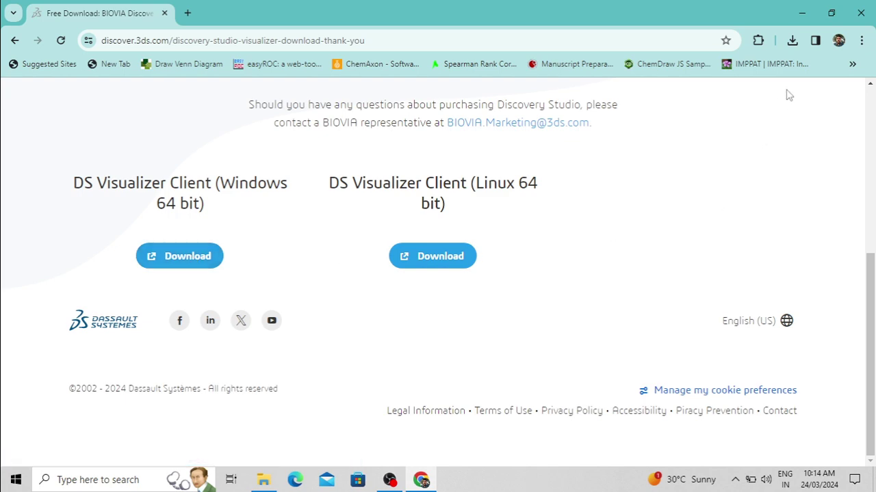
# Show the downloaded BIOVIA_DS2024Client.exe in its folder and launch the installer
pyautogui.click(794, 41)
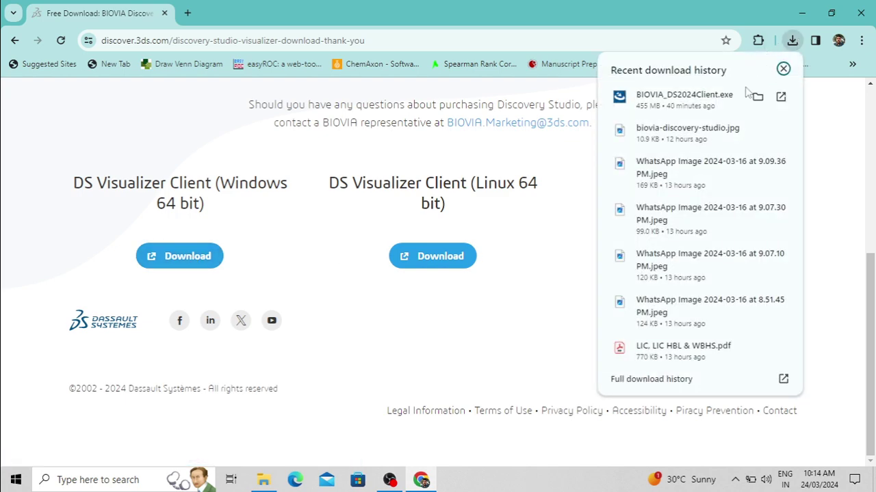
pyautogui.click(758, 98)
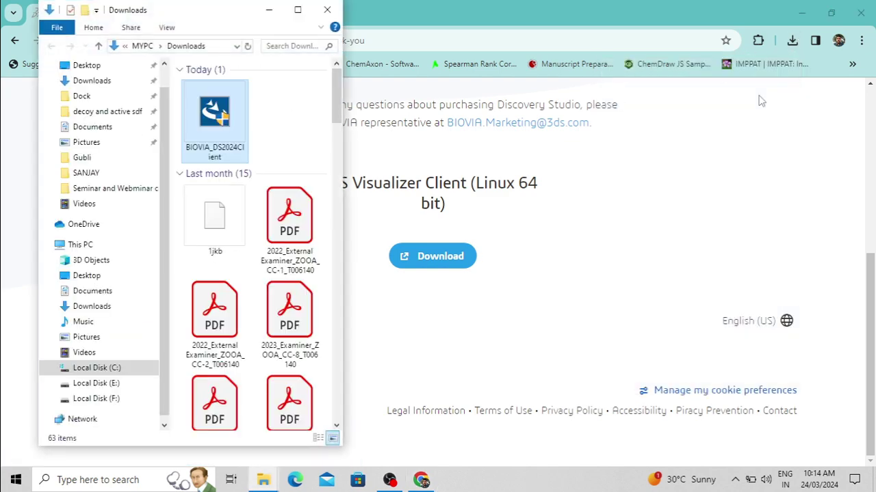
pyautogui.click(297, 10)
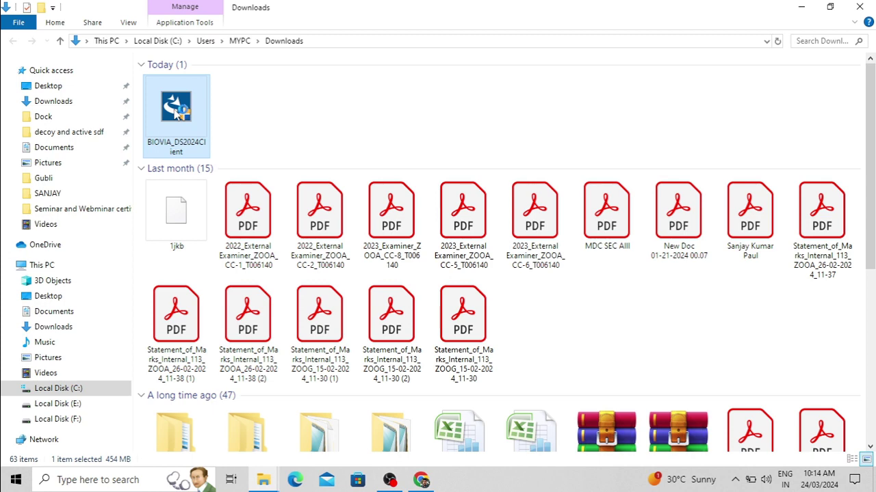
pyautogui.doubleClick(177, 114)
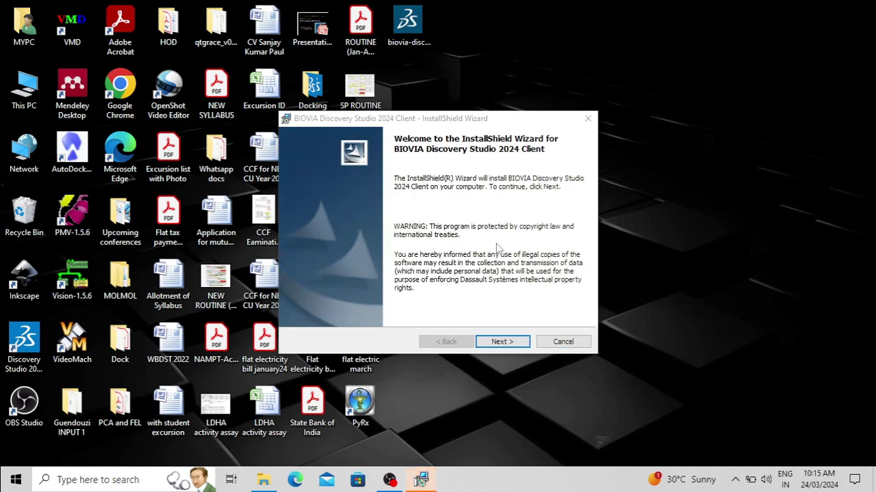
# Advance the Discovery Studio 2024 Client installer with the default destination folder, and cancel the installation before it starts
pyautogui.click(509, 346)
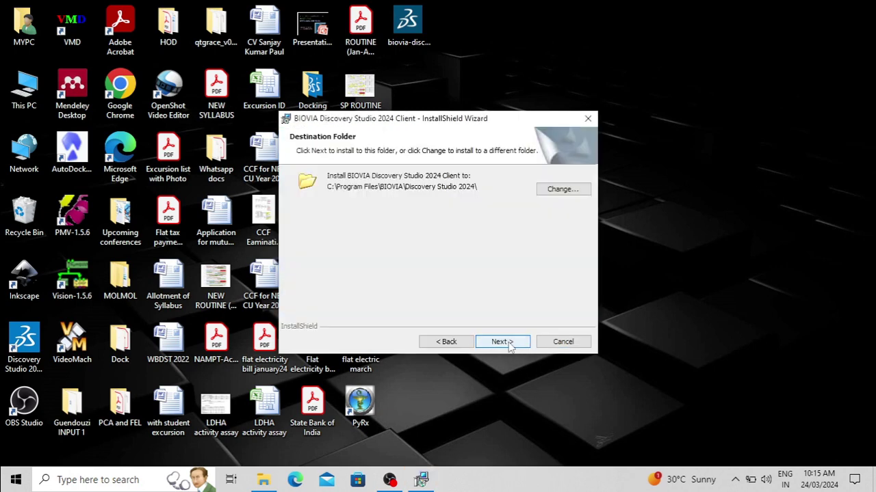
pyautogui.click(509, 345)
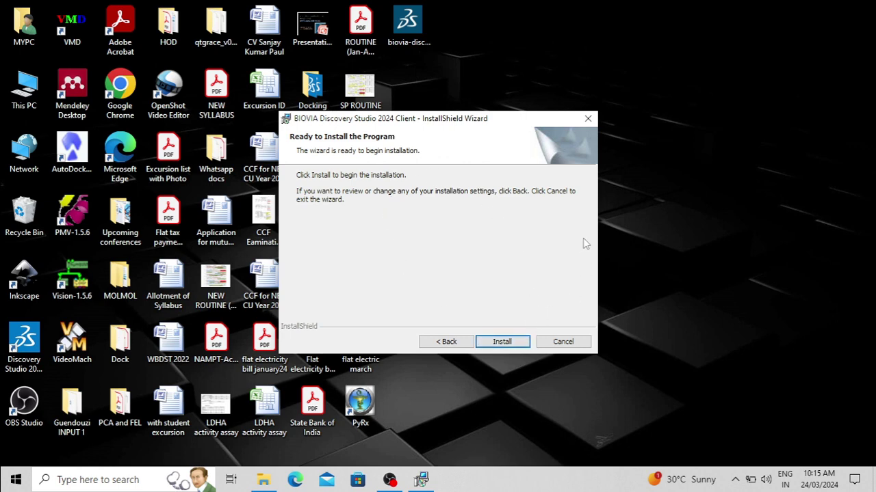
pyautogui.click(569, 342)
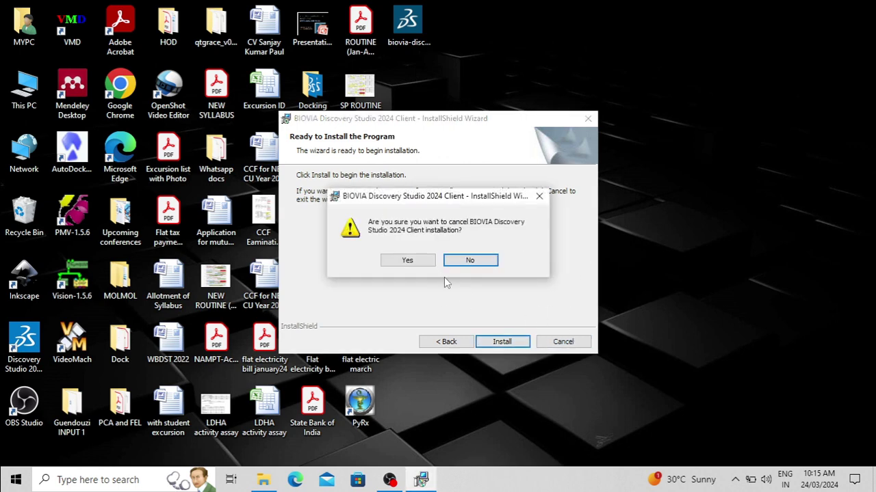
pyautogui.click(422, 266)
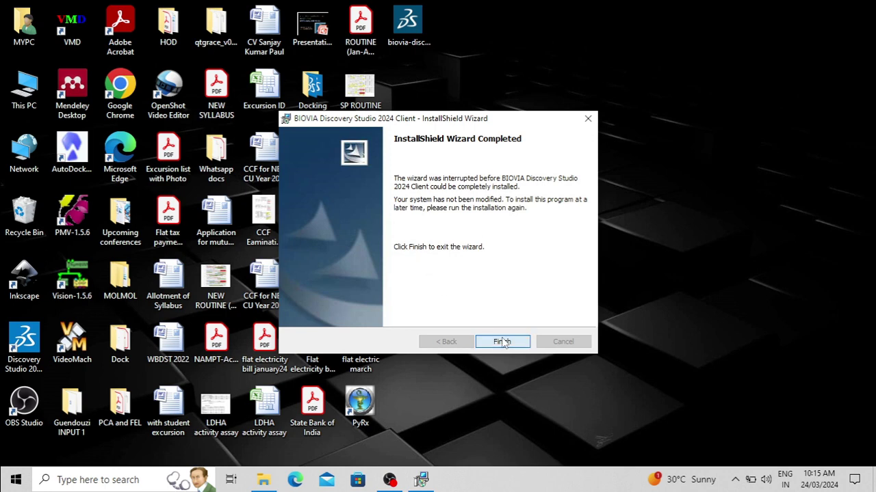
pyautogui.click(502, 341)
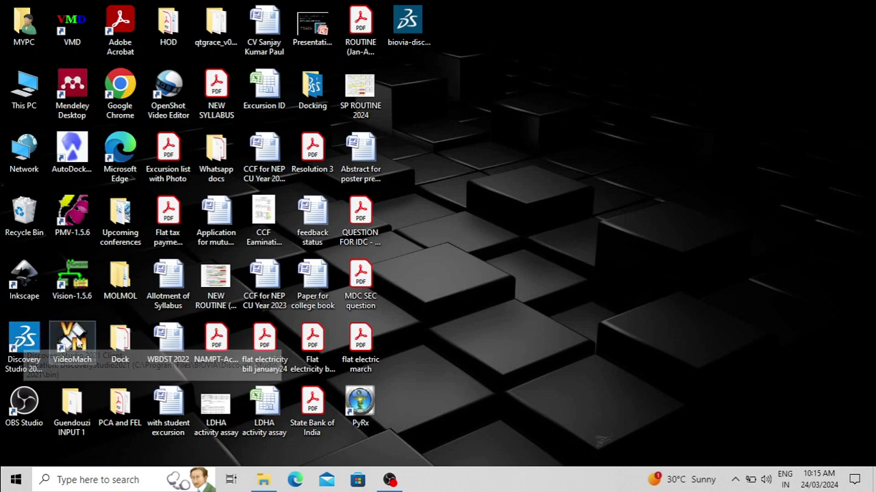
# Launch Discovery Studio 2021 and open the aldh1a1 protein file from the Docking folder on the desktop
pyautogui.doubleClick(13, 345)
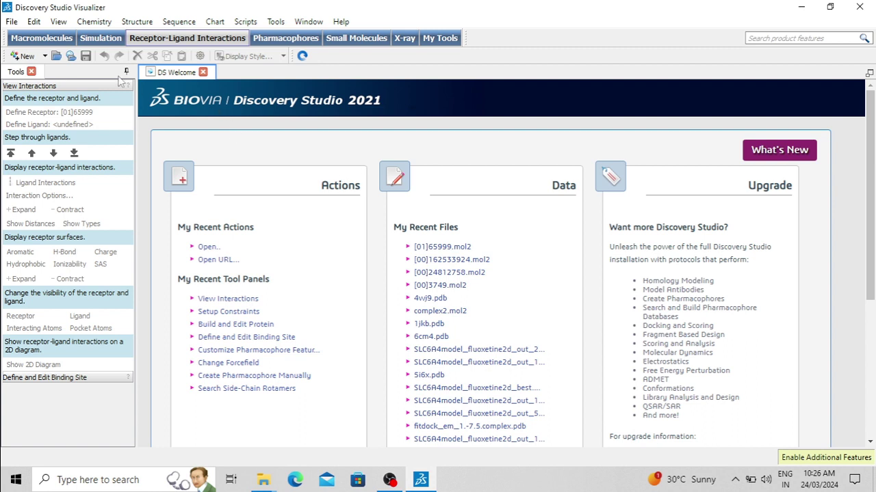
pyautogui.click(11, 21)
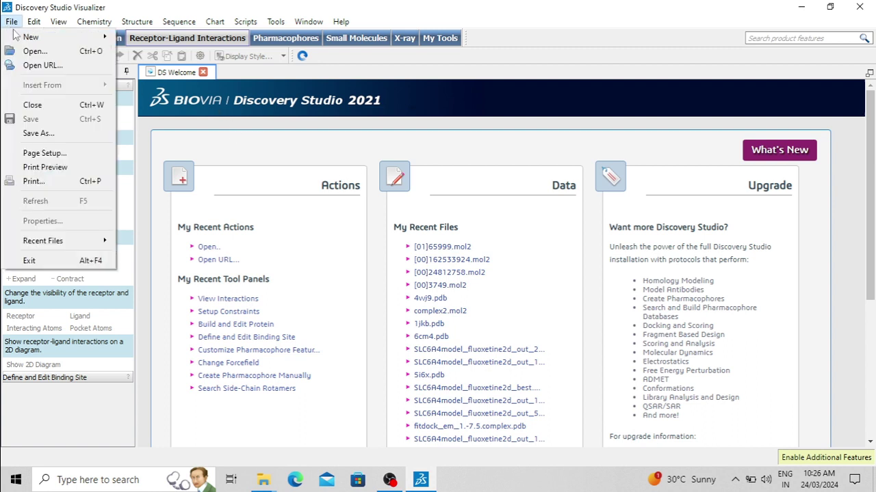
pyautogui.click(30, 52)
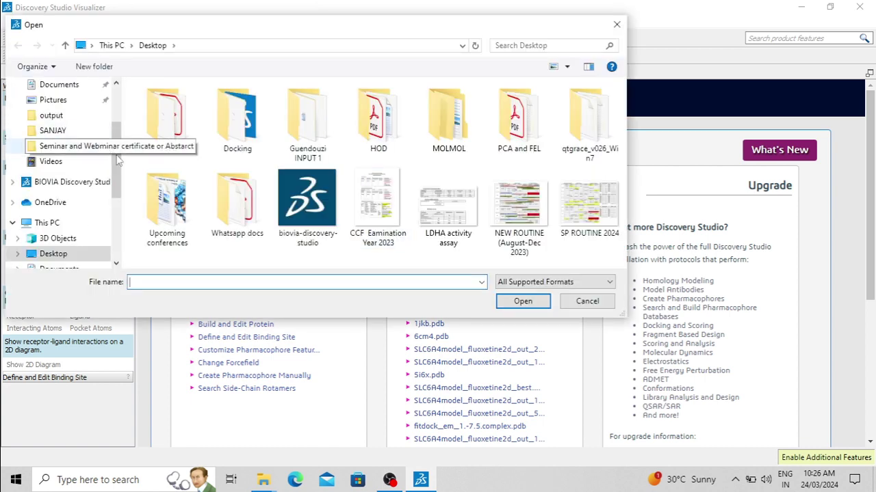
pyautogui.scroll(1, 118, 139)
pyautogui.scroll(1, 117, 140)
pyautogui.click(59, 111)
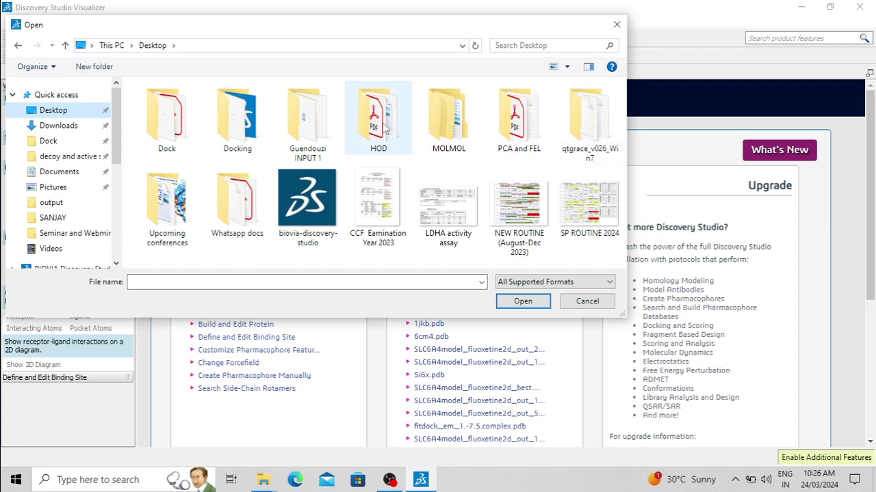
pyautogui.doubleClick(238, 123)
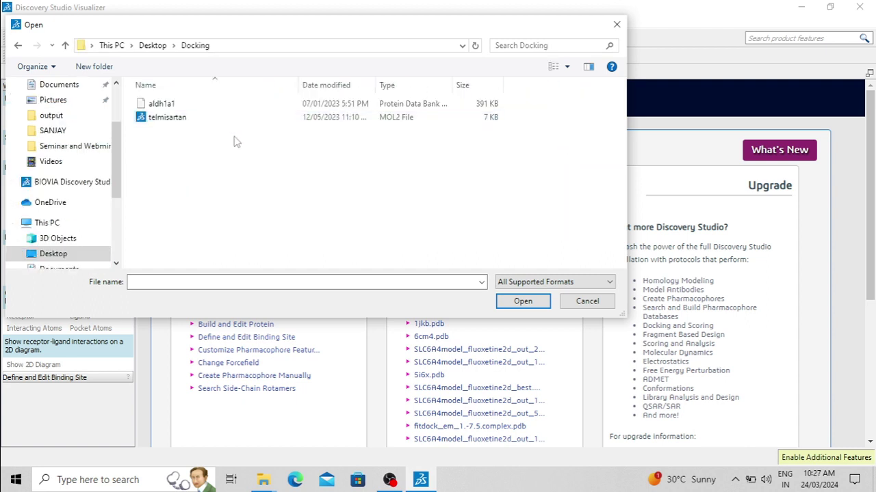
pyautogui.click(179, 109)
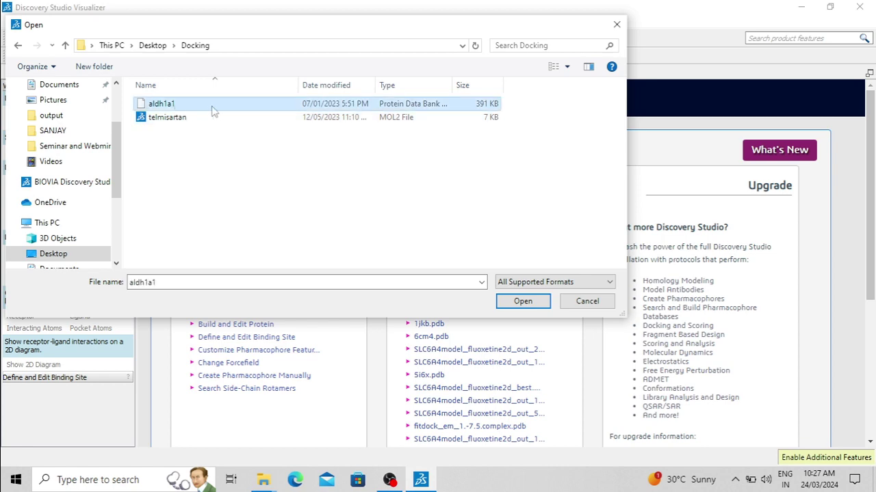
pyautogui.click(523, 302)
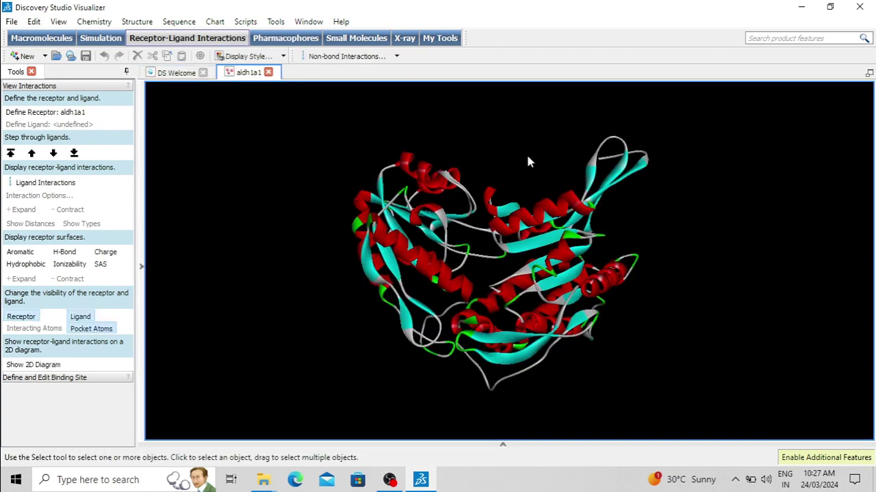
pyautogui.moveTo(527, 161); pyautogui.dragTo(632, 239, button='middle')
pyautogui.click(501, 206)
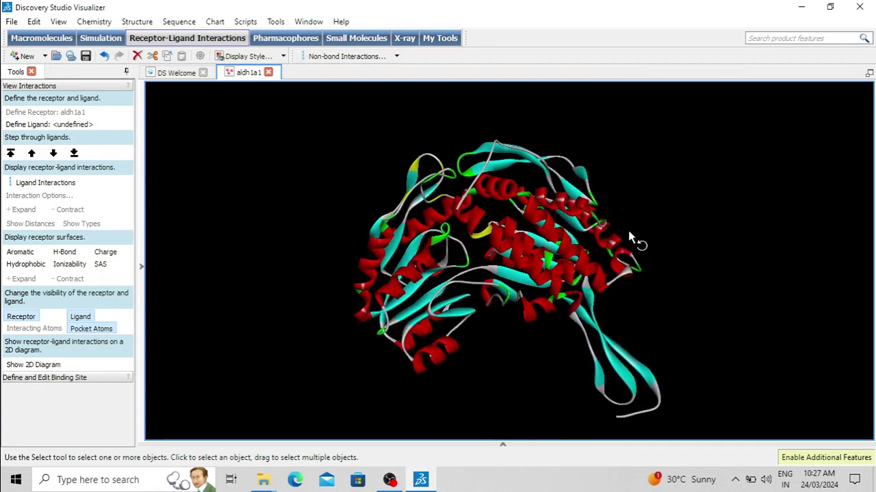
# Switch to the Docking folder in File Explorer and open the telmisartan MOL2 file with BIOVIA Discovery Studio 2021
pyautogui.click(801, 7)
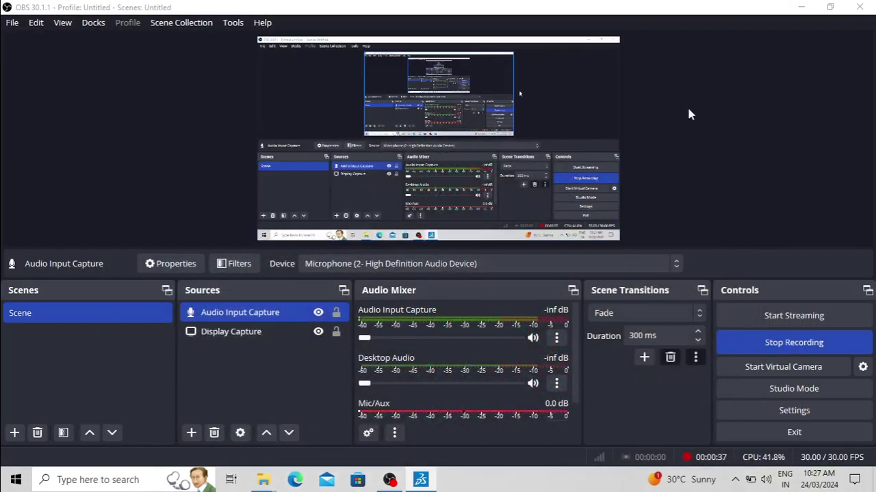
pyautogui.click(801, 6)
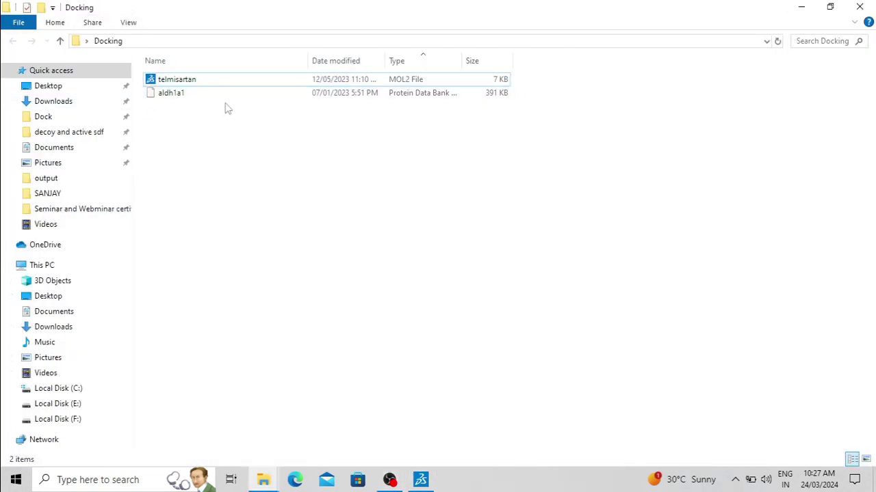
pyautogui.click(217, 82)
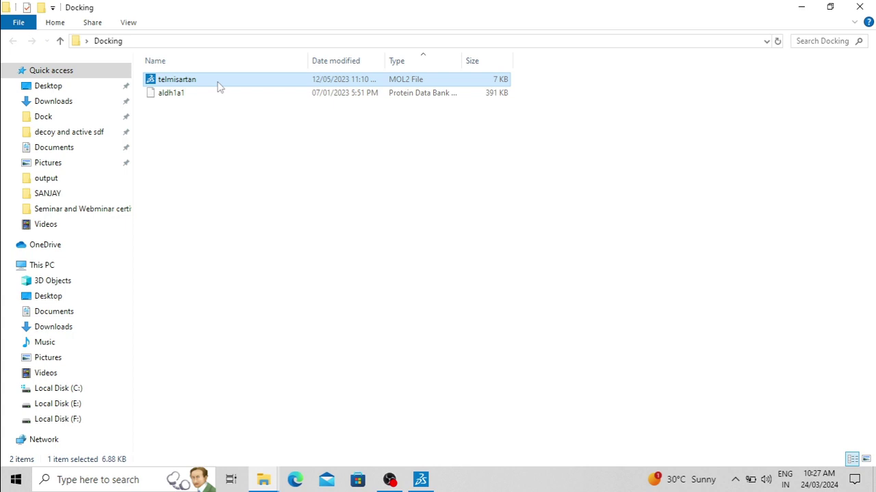
pyautogui.rightClick(218, 83)
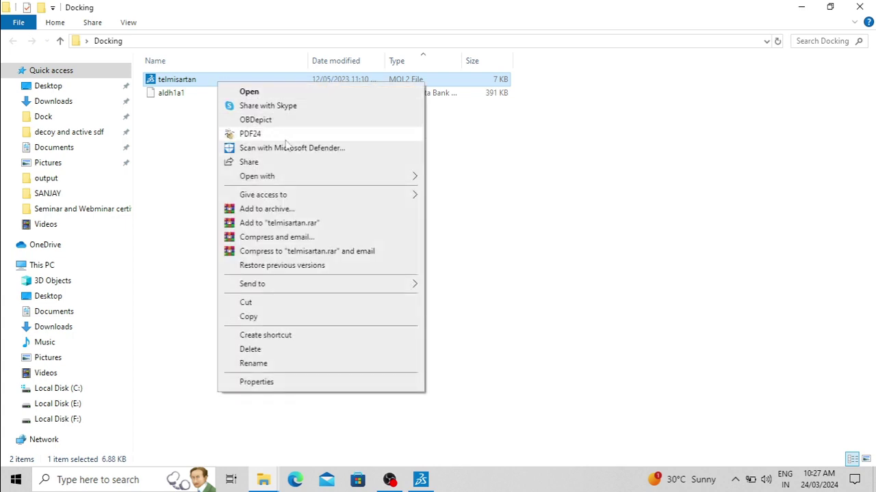
pyautogui.moveTo(305, 178)
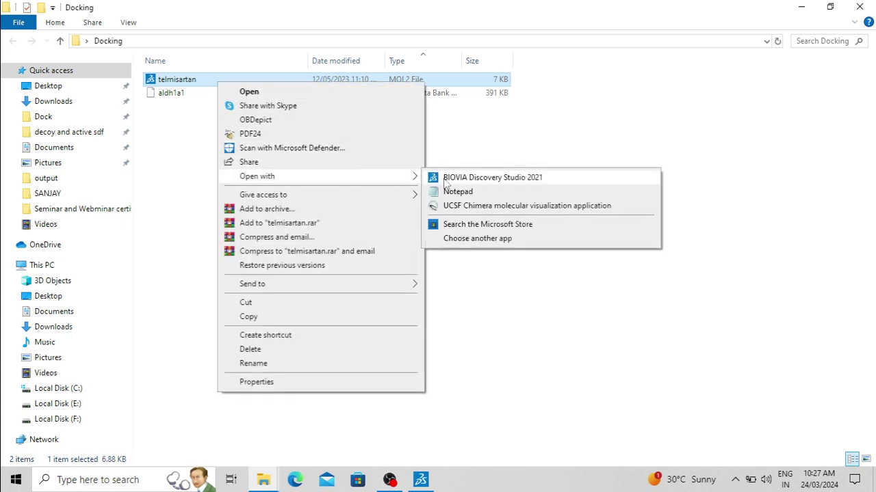
pyautogui.click(483, 179)
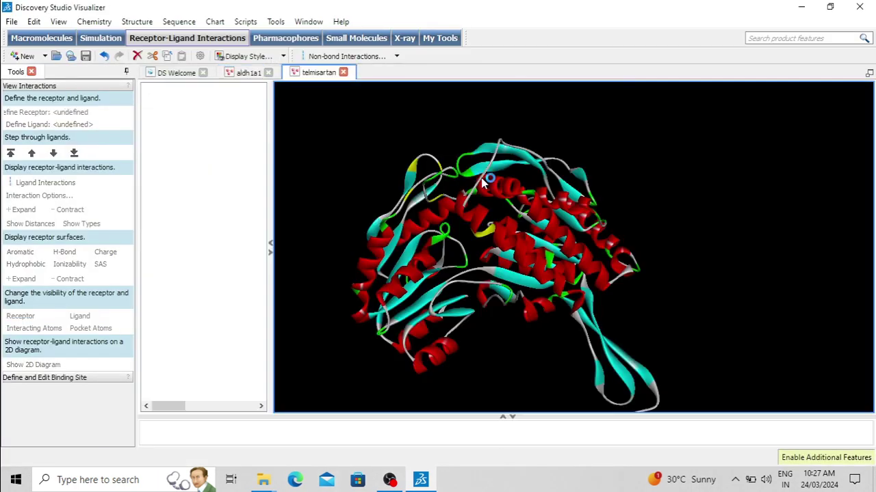
# Rotate the telmisartan molecule to examine its 3D structure from several sides
pyautogui.moveTo(463, 162); pyautogui.dragTo(450, 321, button='middle')
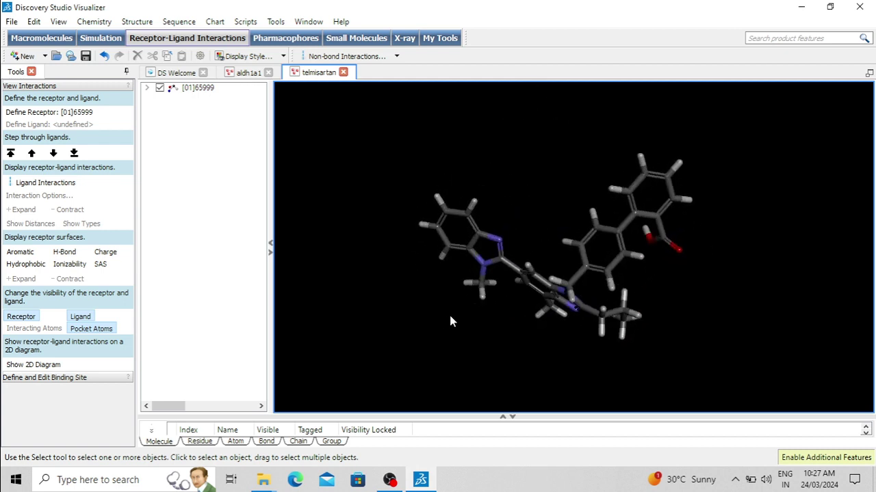
pyautogui.moveTo(527, 154); pyautogui.dragTo(500, 328, button='middle')
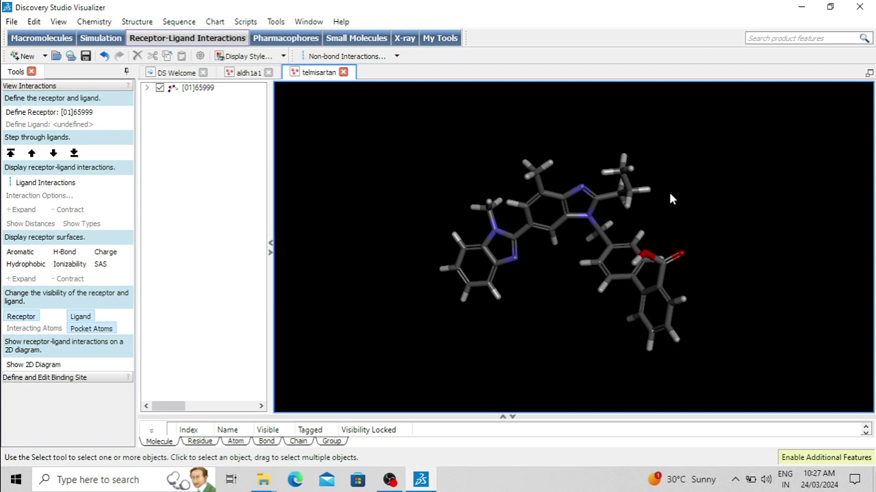
pyautogui.moveTo(583, 146); pyautogui.dragTo(580, 159, button='middle')
pyautogui.moveTo(584, 220); pyautogui.dragTo(576, 332)
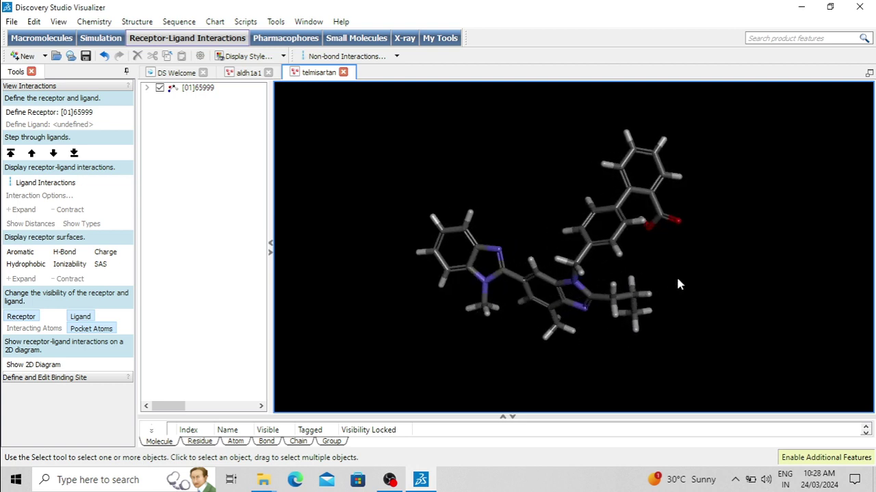
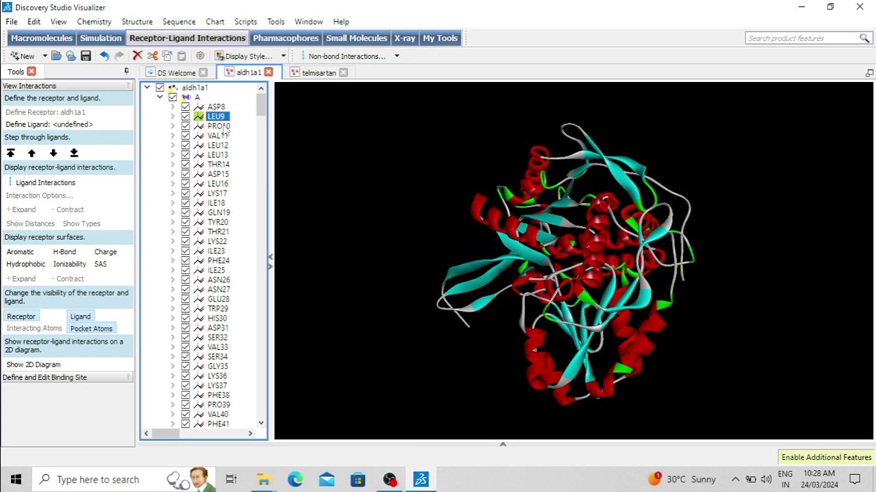
# Highlight residues PRO10, VAL11, LEU12 and ASP8 in chain A of aldh1a1, and expand ASP8 to select its HN1 atom
pyautogui.click(219, 125)
pyautogui.click(218, 136)
pyautogui.click(217, 145)
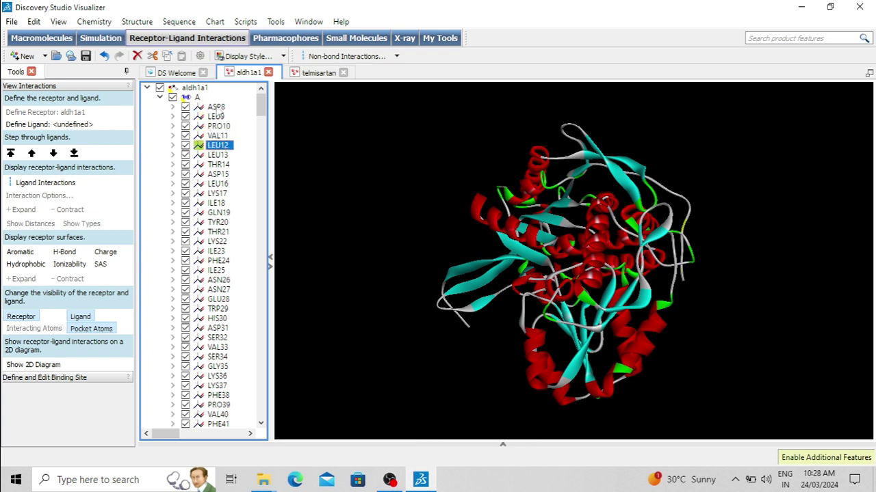
pyautogui.click(216, 108)
pyautogui.click(173, 107)
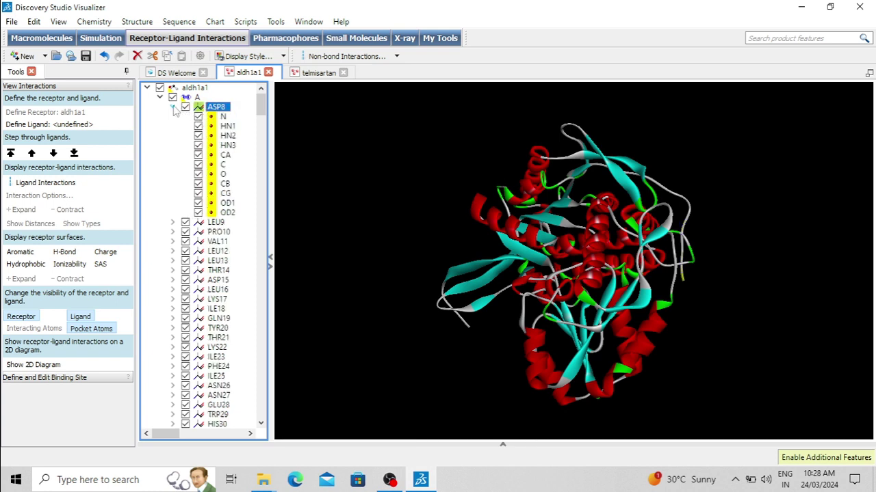
pyautogui.click(227, 126)
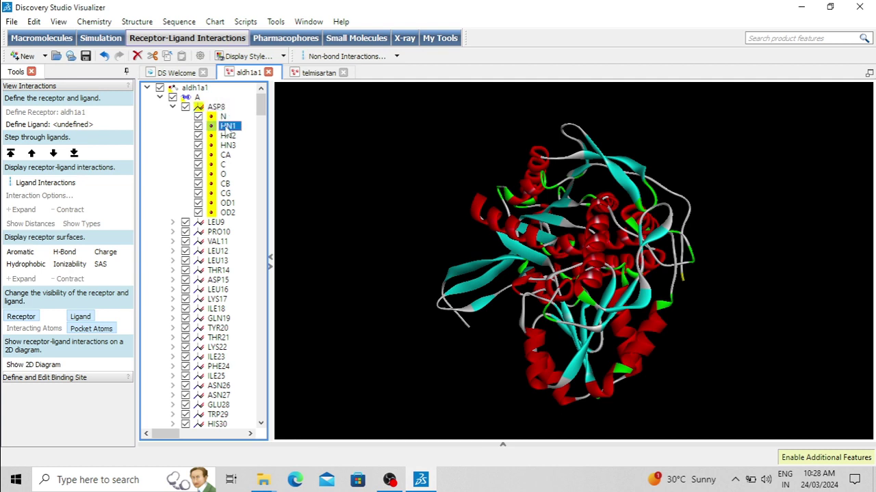
# Step through ASP8's atoms from HN2 to OD1, and collapse the residue and chain A in the aldh1a1 hierarchy
pyautogui.click(228, 136)
pyautogui.click(228, 146)
pyautogui.click(226, 155)
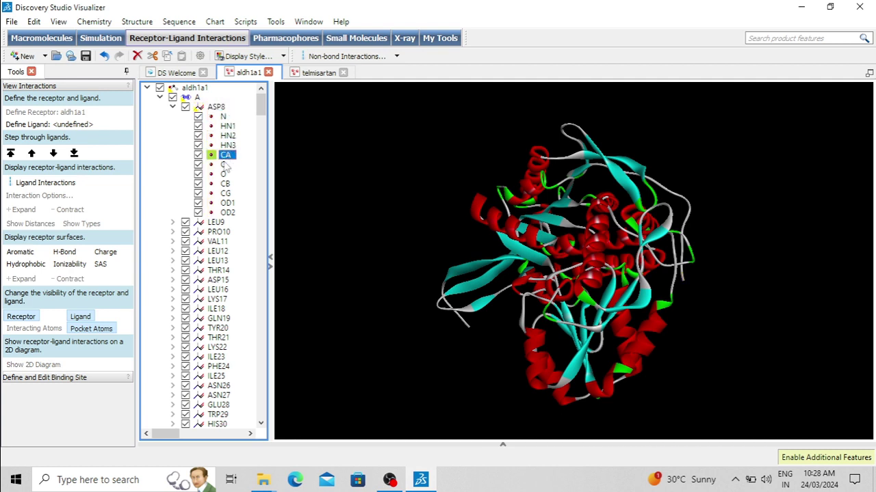
pyautogui.click(225, 165)
pyautogui.click(224, 175)
pyautogui.click(225, 184)
pyautogui.click(225, 193)
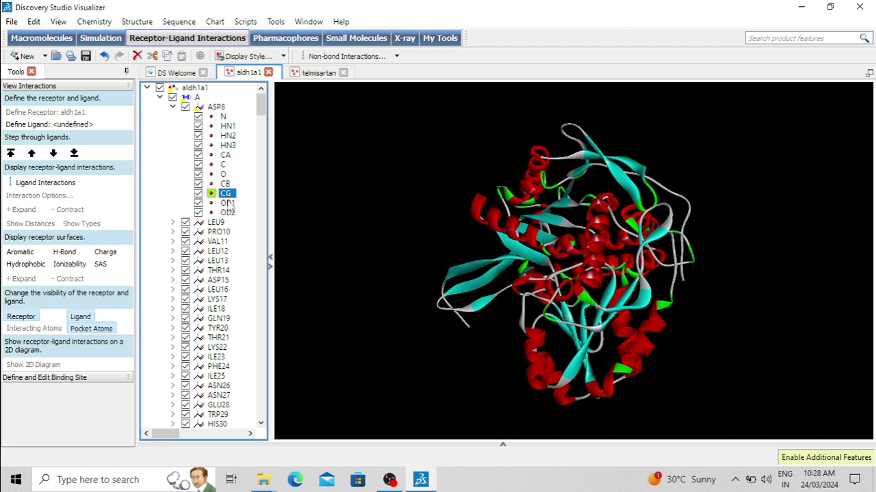
pyautogui.click(227, 203)
pyautogui.click(172, 107)
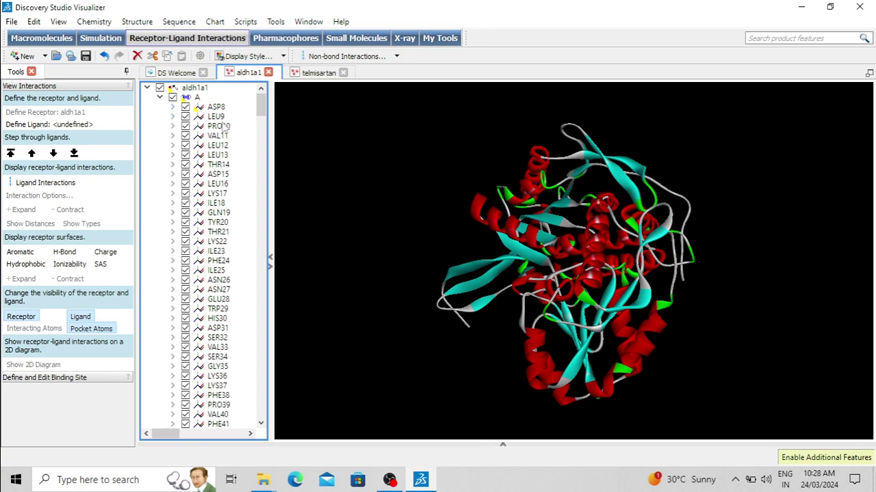
pyautogui.moveTo(362, 154); pyautogui.dragTo(472, 216, button='right')
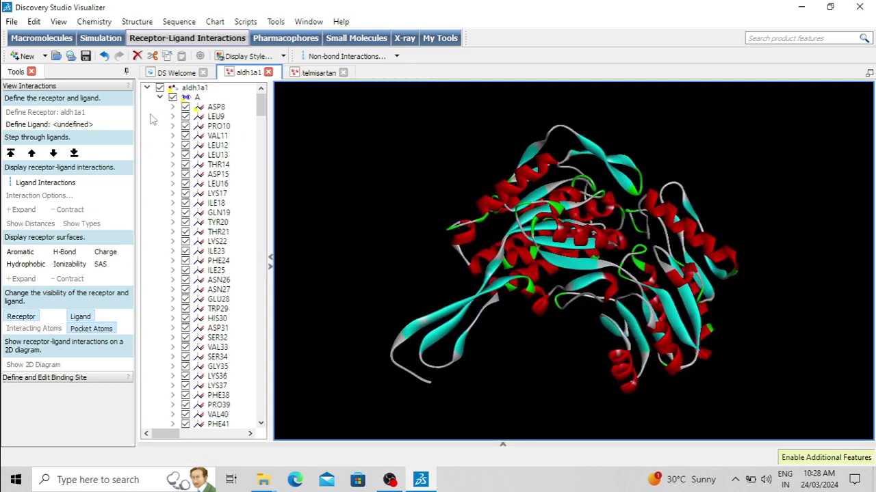
pyautogui.click(163, 100)
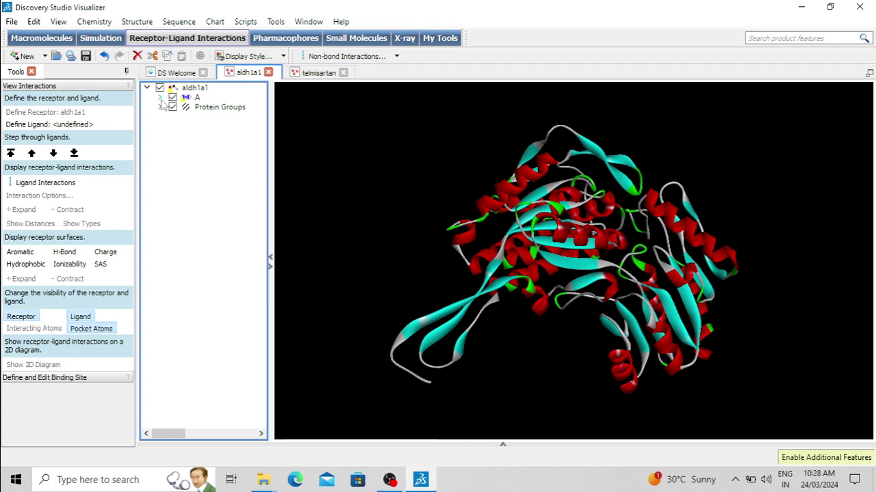
# Copy the telmisartan ligand from its own window and paste it into the aldh1a1 protein window
pyautogui.click(315, 74)
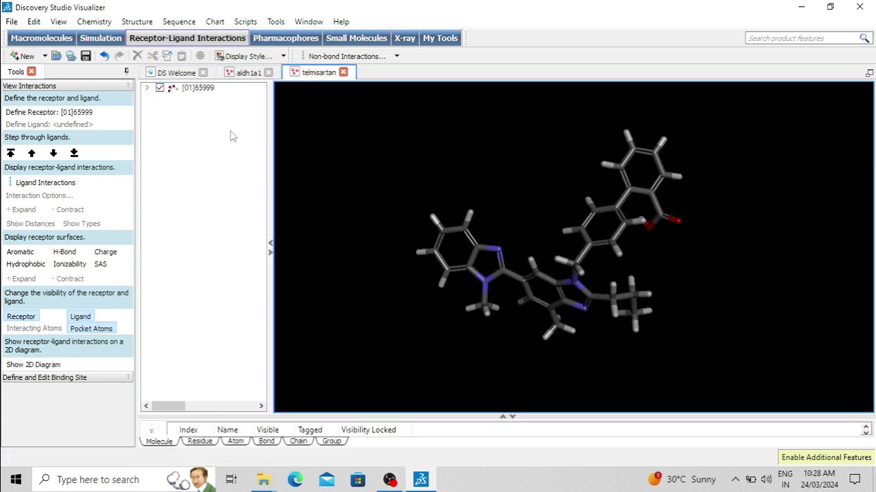
pyautogui.rightClick(197, 156)
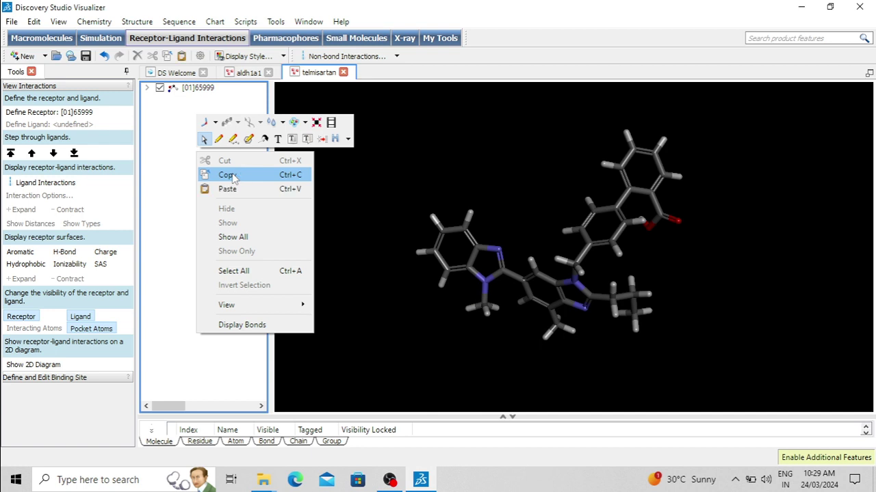
pyautogui.click(245, 73)
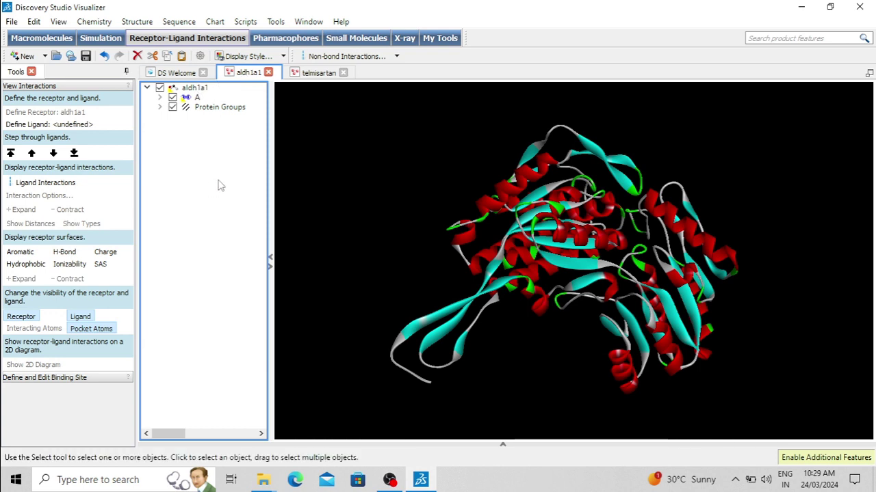
pyautogui.rightClick(190, 179)
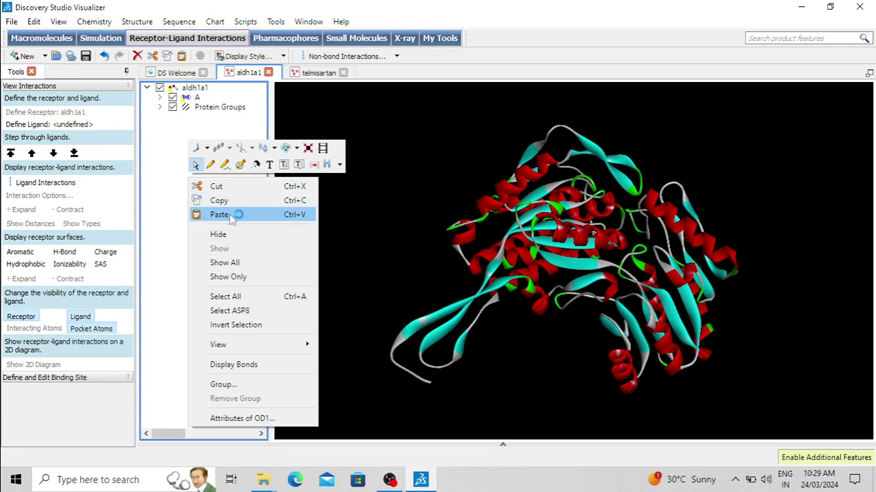
# Highlight the pasted ligand [01]65999 and rotate the complex to examine where it sits inside the protein
pyautogui.click(196, 117)
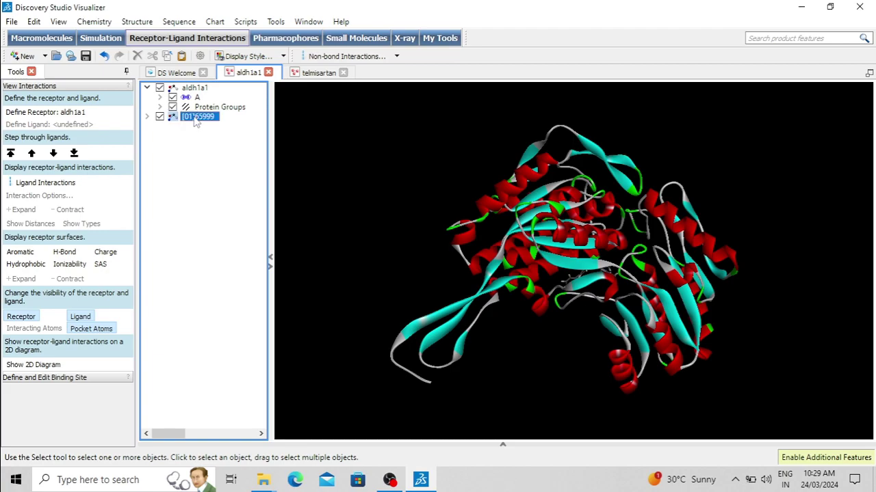
pyautogui.moveTo(468, 349); pyautogui.dragTo(643, 373, button='right')
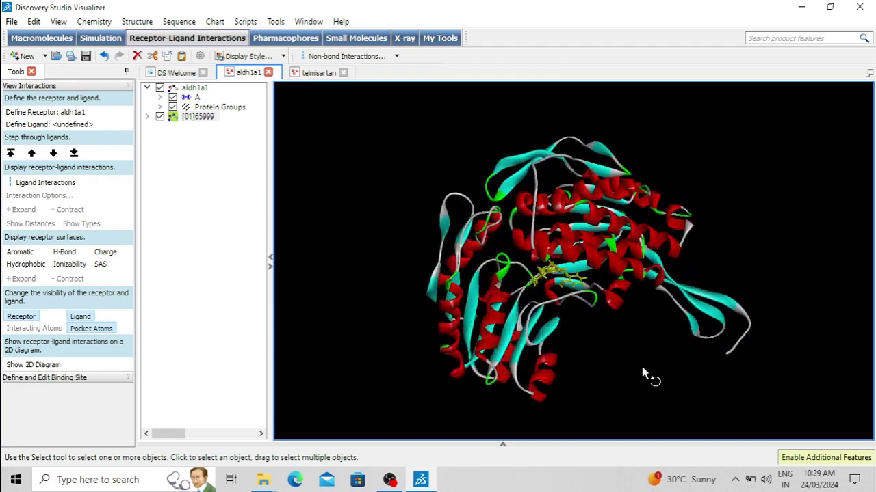
pyautogui.moveTo(578, 301); pyautogui.dragTo(537, 254, button='right')
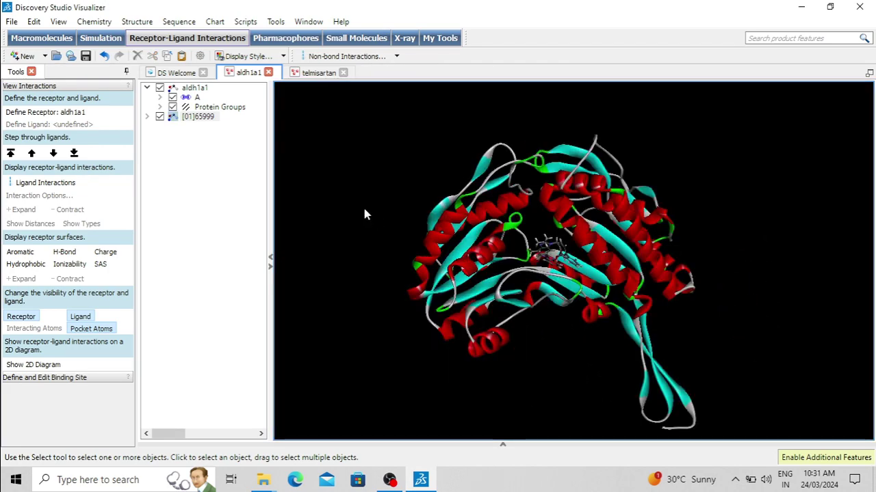
pyautogui.moveTo(364, 213); pyautogui.dragTo(452, 153, button='right')
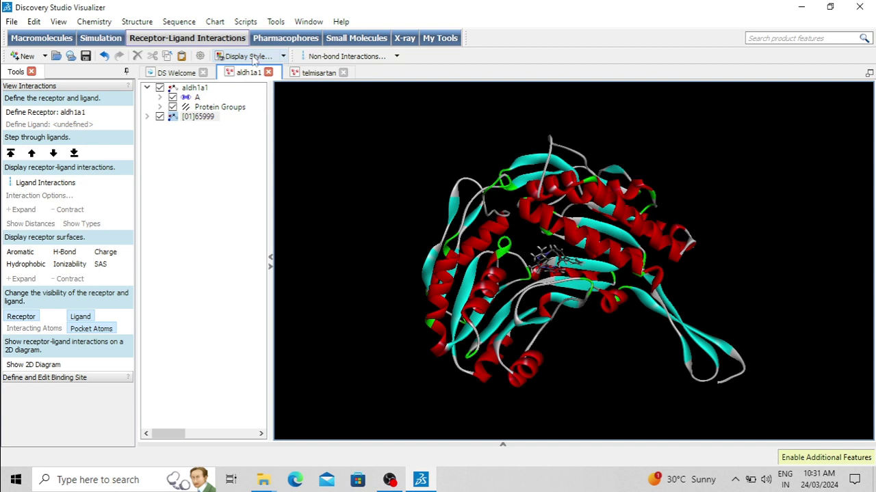
# Select both aldh1a1 and ligand [01]65999 and apply the space-filling display style preset
pyautogui.click(284, 58)
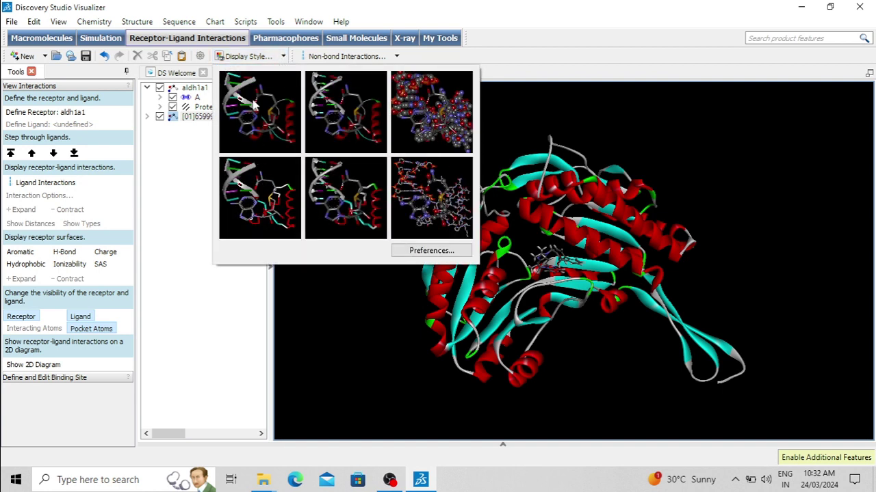
pyautogui.click(350, 116)
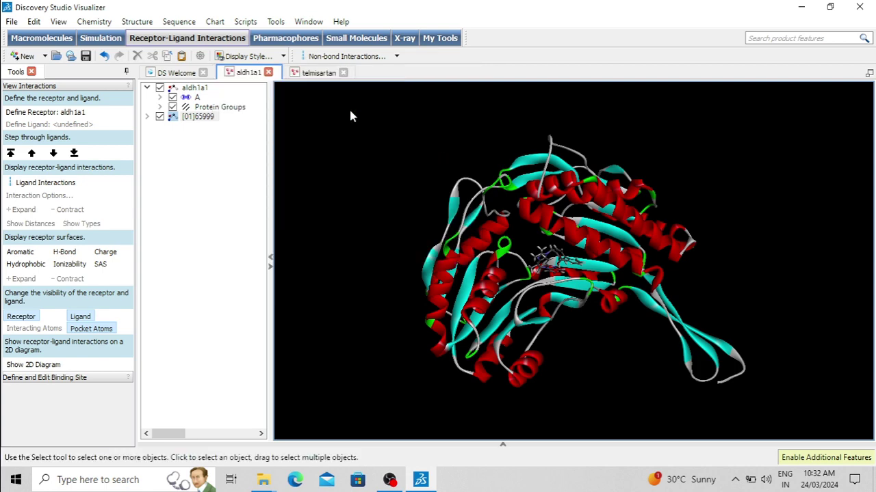
pyautogui.click(146, 88)
pyautogui.click(194, 87)
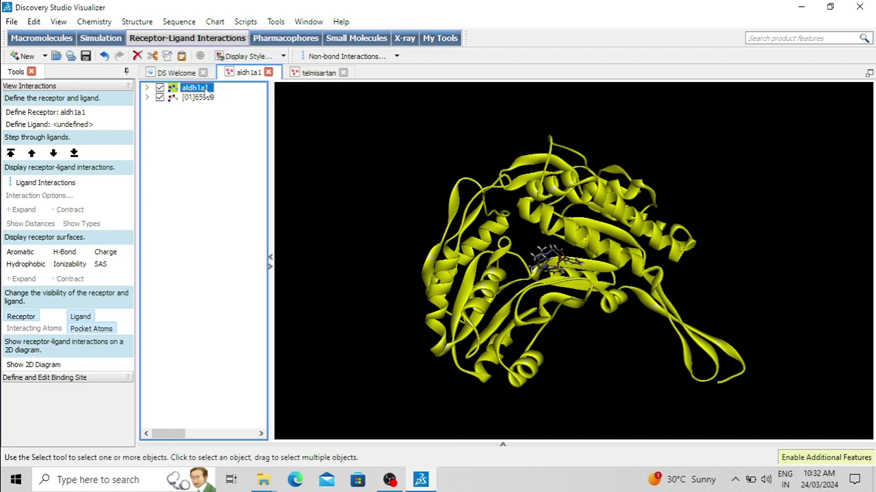
pyautogui.click(200, 99)
pyautogui.click(198, 89)
pyautogui.click(203, 99)
pyautogui.click(283, 56)
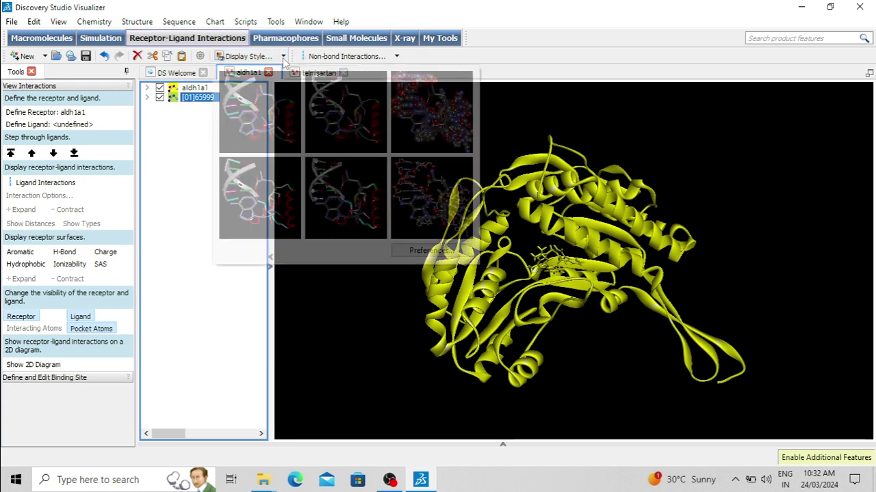
pyautogui.click(431, 110)
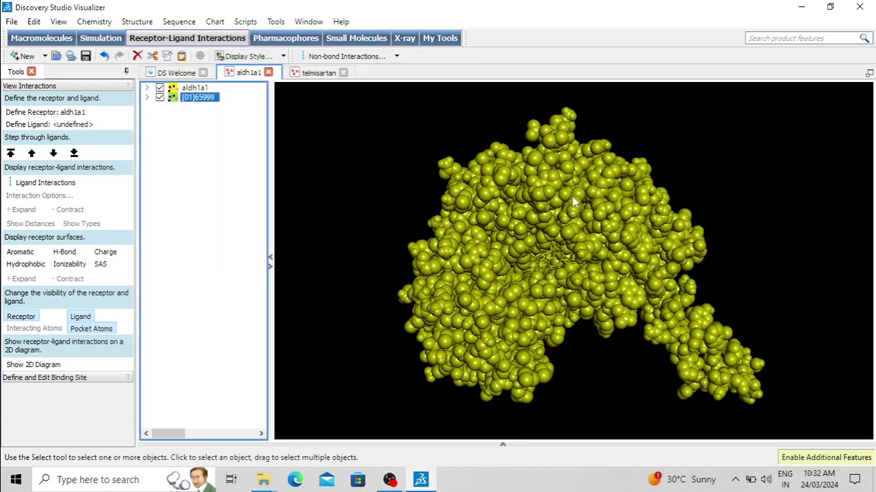
# Clear the selection and rotate the space-filling complex to inspect it from several sides
pyautogui.moveTo(687, 201); pyautogui.dragTo(704, 196, button='right')
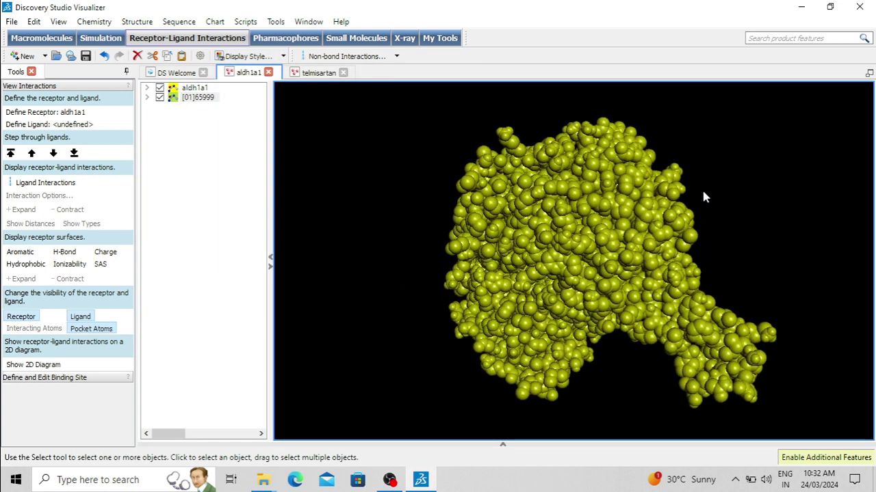
pyautogui.click(704, 196)
pyautogui.rightClick(698, 209)
pyautogui.click(426, 152)
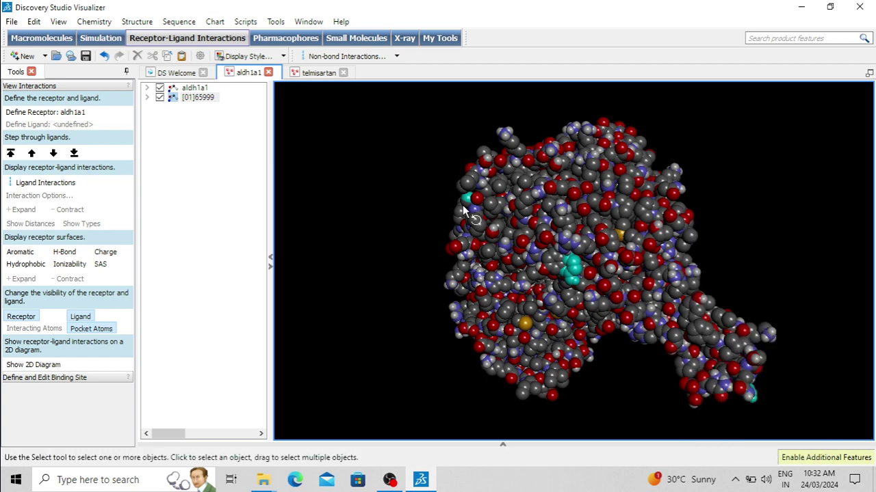
pyautogui.moveTo(384, 262); pyautogui.dragTo(460, 255, button='right')
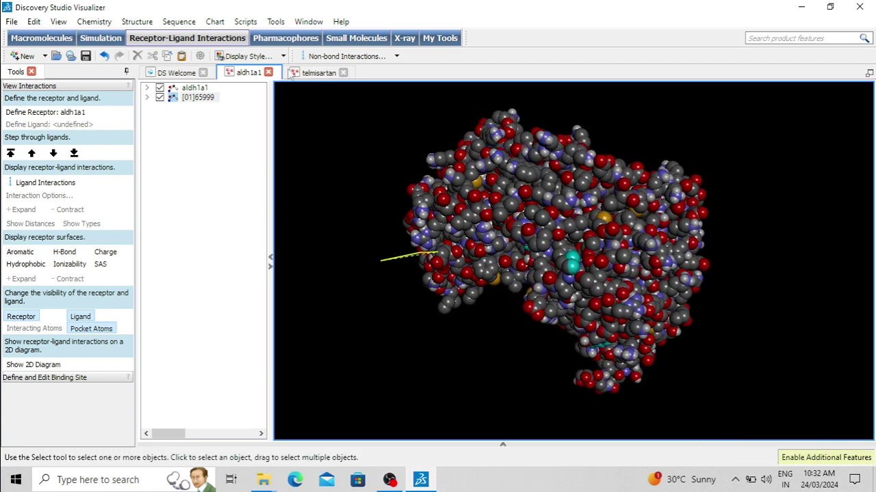
# Reselect aldh1a1 and the ligand, apply the all-atom stick display preset, and inspect the deselected complex from another angle
pyautogui.click(185, 89)
pyautogui.click(188, 88)
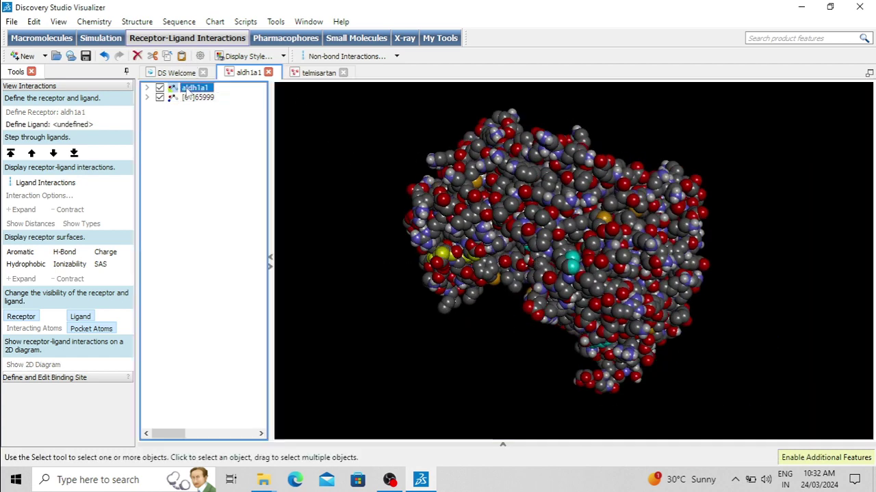
pyautogui.click(197, 97)
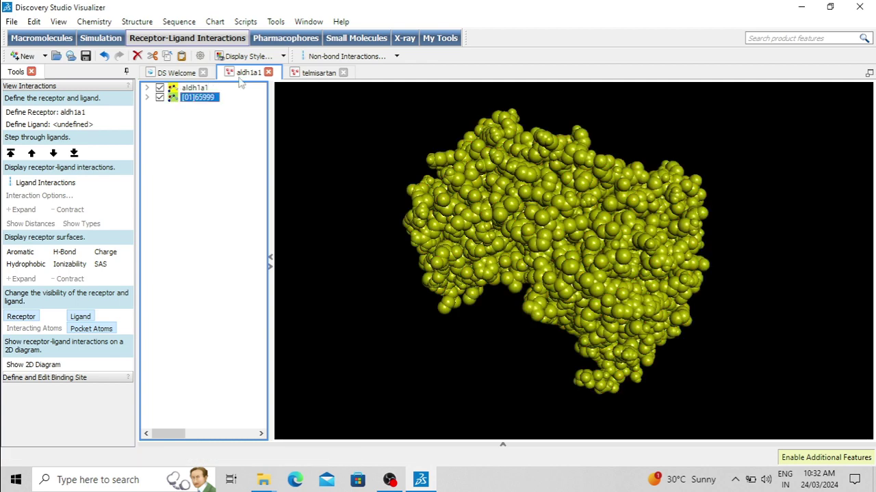
pyautogui.click(283, 56)
pyautogui.click(424, 202)
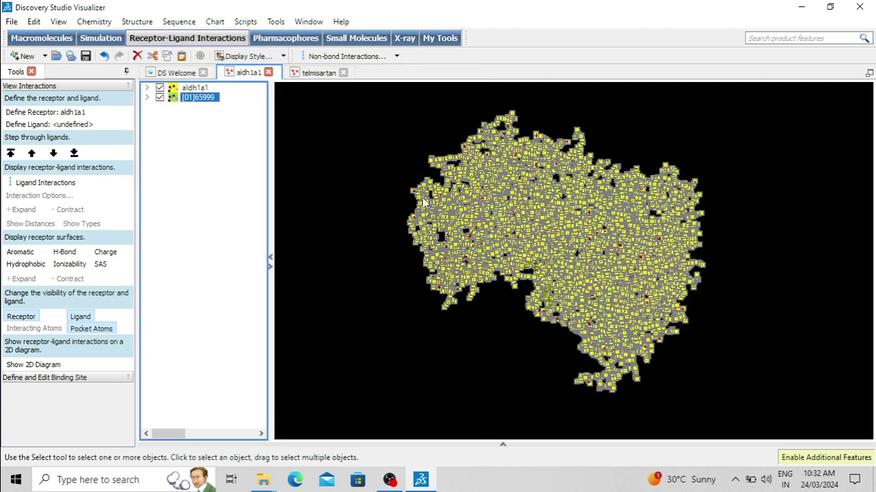
pyautogui.click(443, 336)
pyautogui.moveTo(403, 330); pyautogui.dragTo(462, 338, button='right')
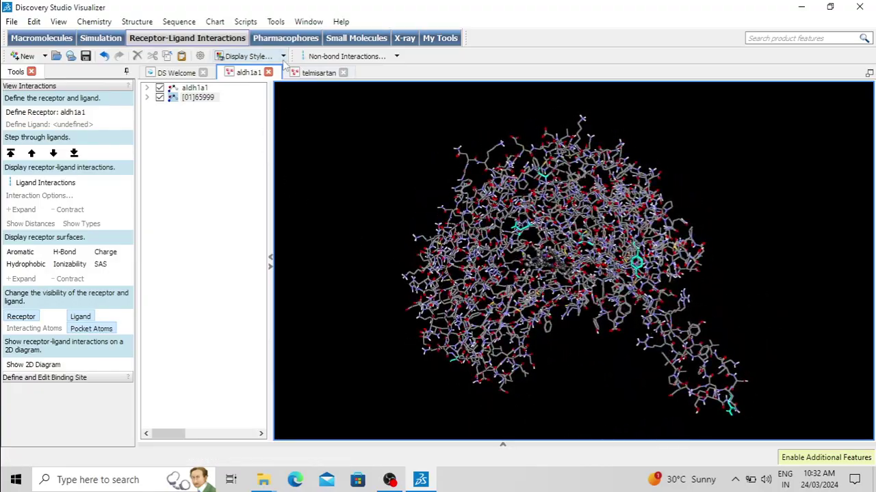
# Select aldh1a1 and the ligand and apply the preset showing the protein as a Ca wire and the ligand as sticks
pyautogui.click(198, 88)
pyautogui.click(198, 97)
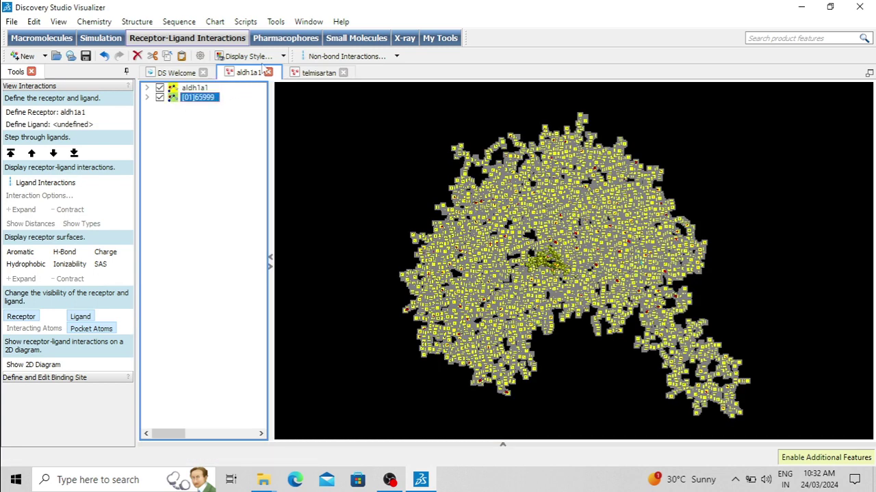
pyautogui.click(283, 57)
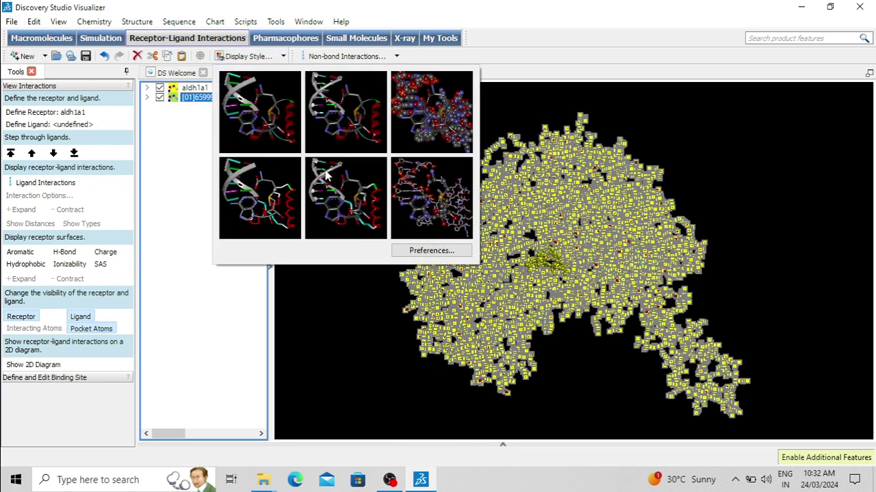
pyautogui.click(280, 201)
pyautogui.click(455, 200)
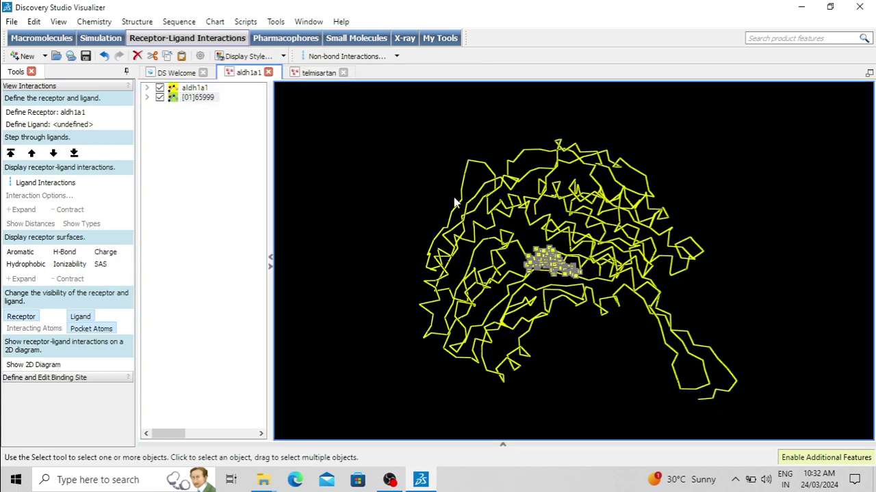
pyautogui.moveTo(423, 173); pyautogui.dragTo(329, 268, button='right')
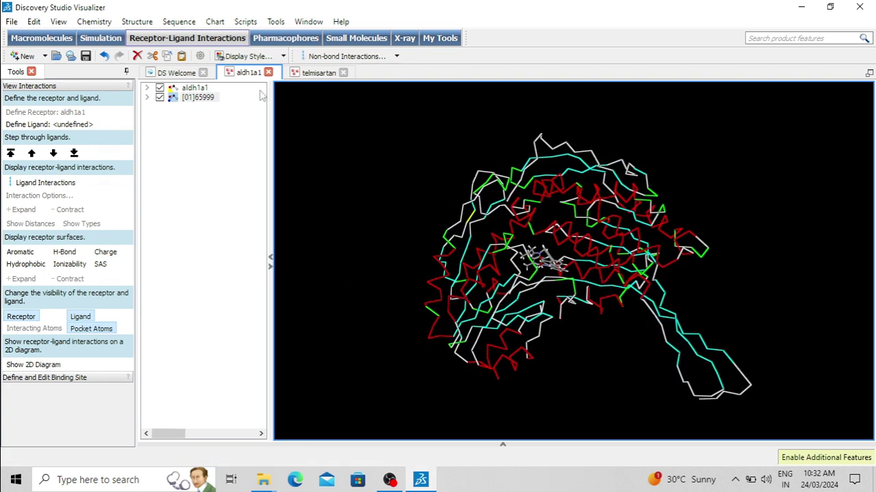
# Select aldh1a1 and apply the Ca stick protein display style to it, keeping the Display Style dialog open
pyautogui.click(199, 89)
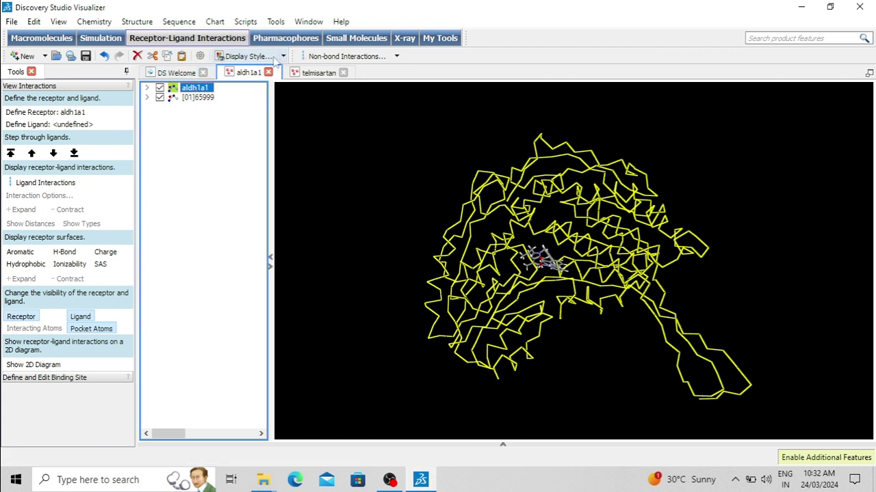
pyautogui.click(262, 60)
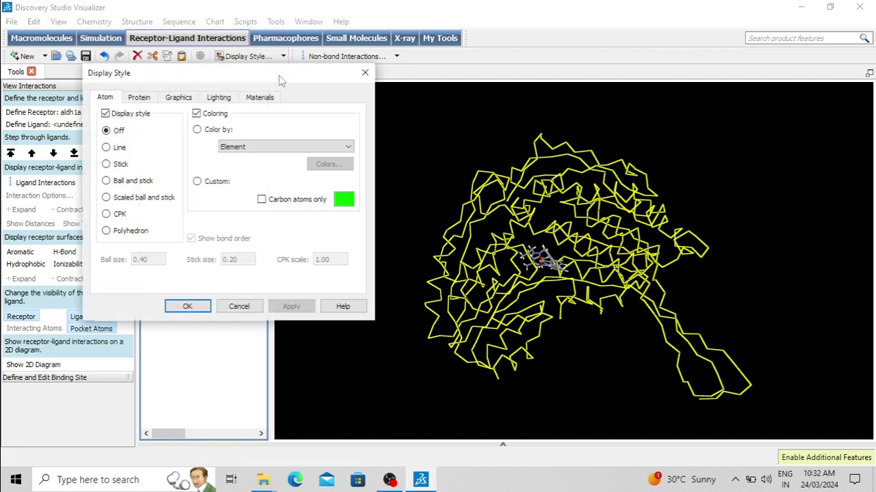
pyautogui.moveTo(301, 80); pyautogui.dragTo(260, 38)
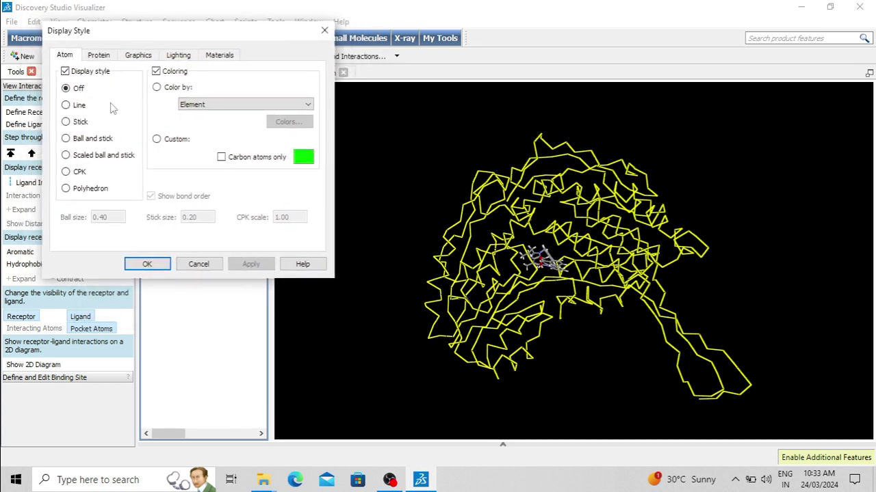
pyautogui.click(98, 56)
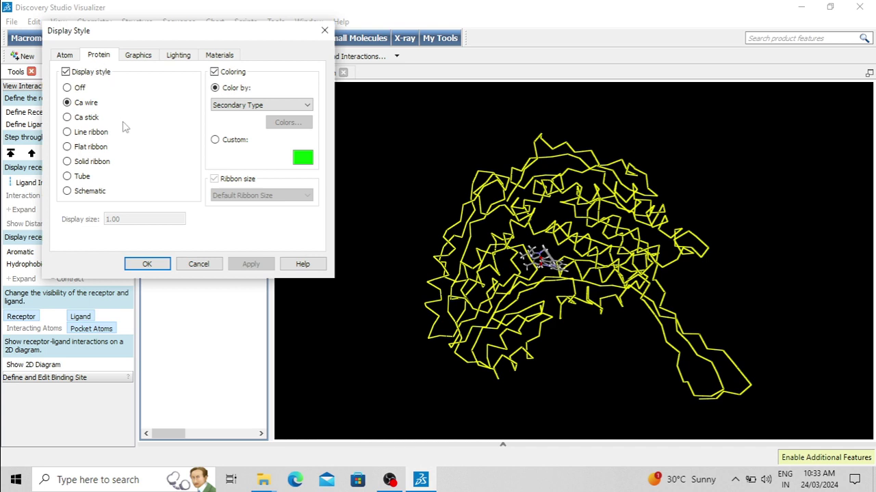
pyautogui.click(83, 118)
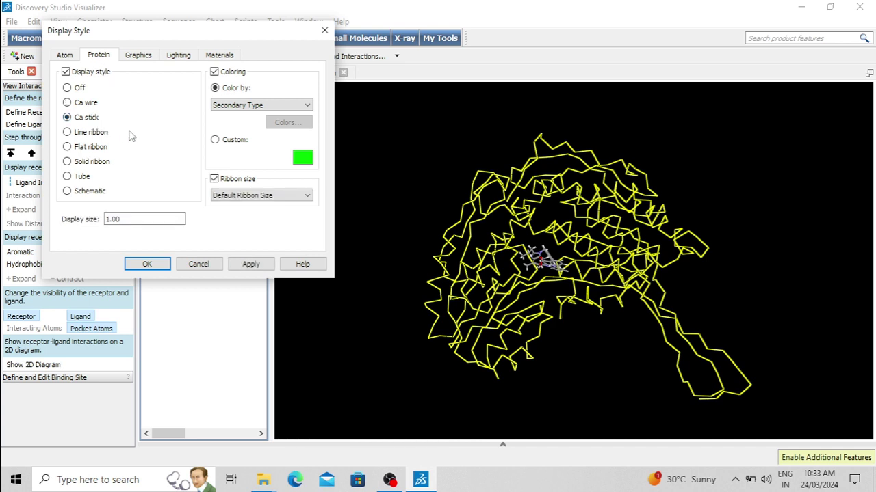
pyautogui.click(250, 265)
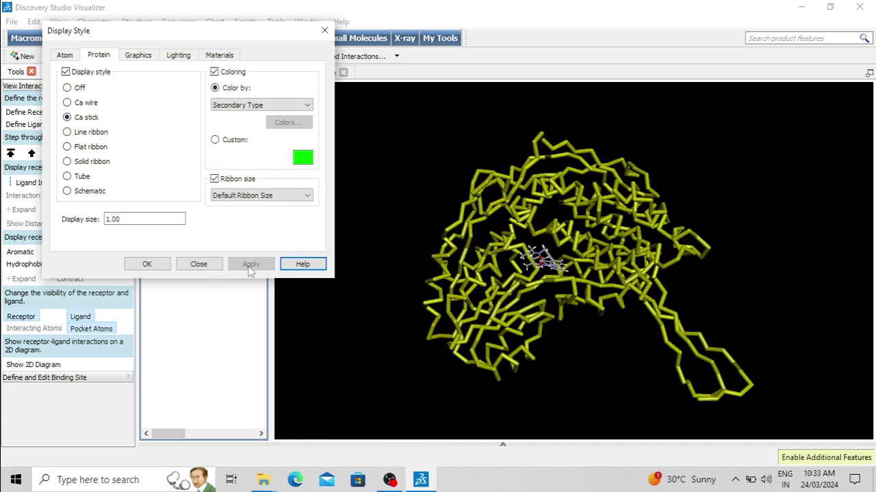
# Apply the Line ribbon, Flat ribbon and Solid ribbon display styles to the aldh1a1 protein in turn to compare them
pyautogui.click(94, 133)
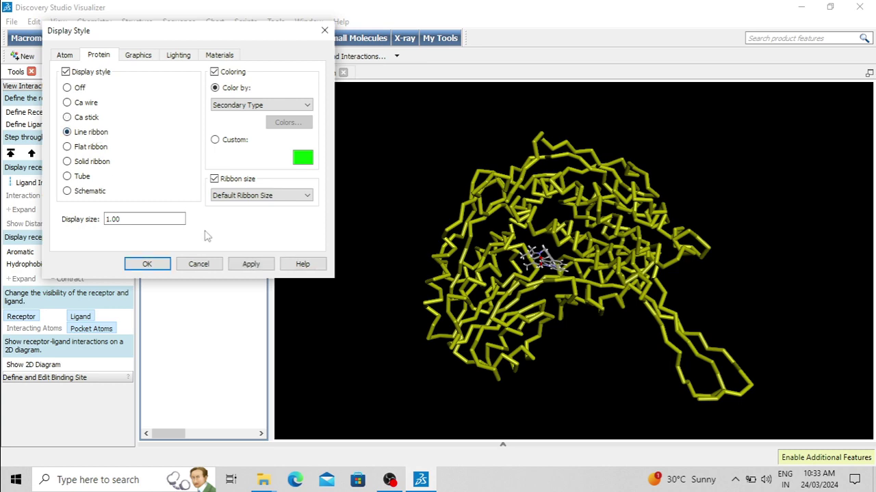
pyautogui.click(251, 264)
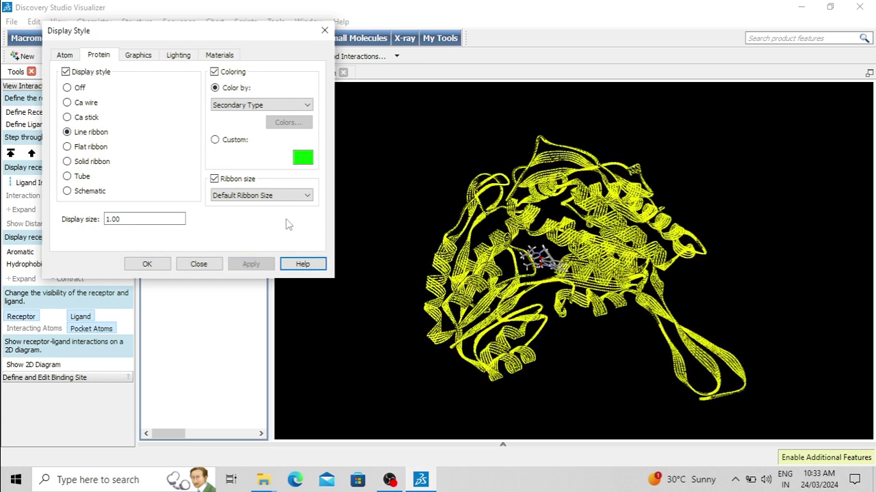
pyautogui.click(95, 148)
pyautogui.click(251, 265)
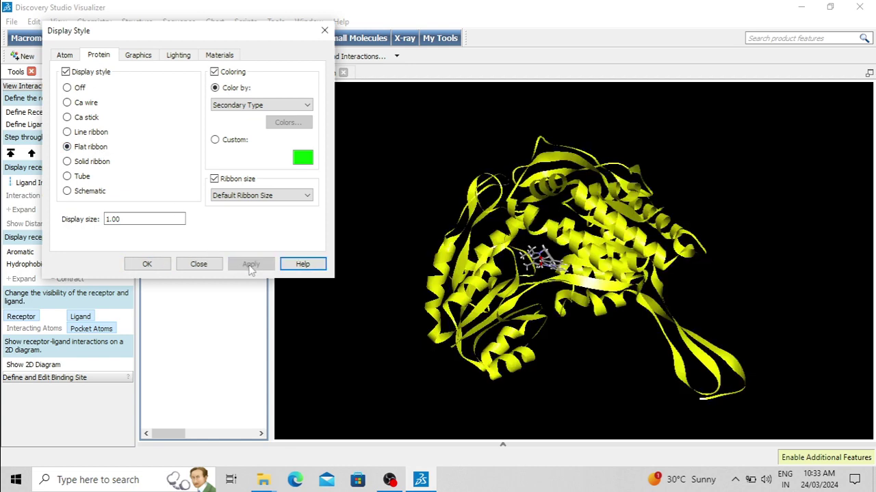
pyautogui.click(96, 162)
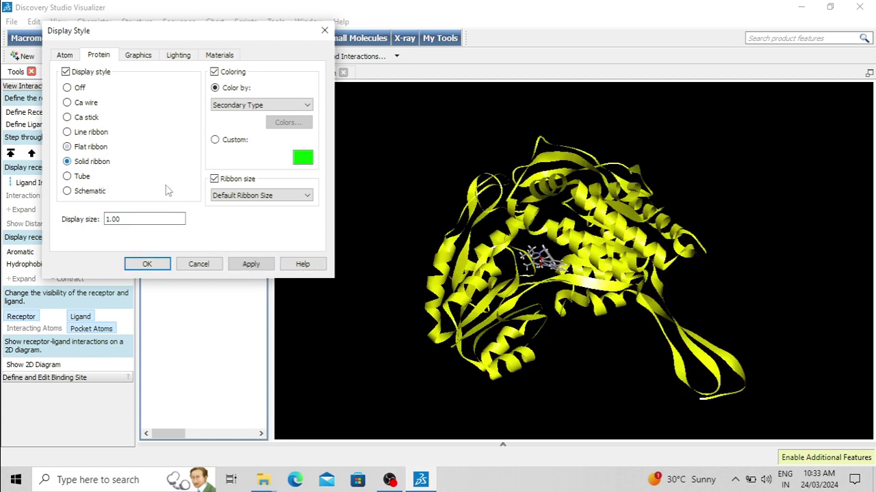
pyautogui.click(251, 267)
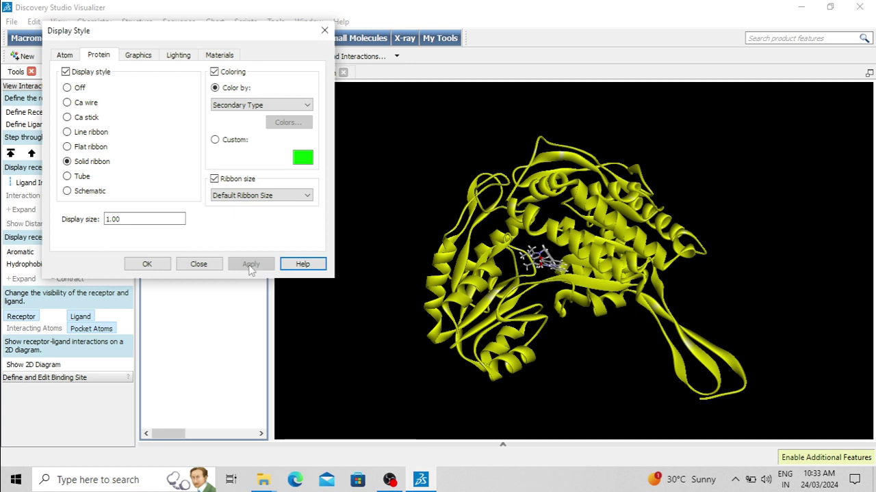
# Try the Tube style on aldh1a1, switch it to Schematic and accept, and rotate the deselected complex
pyautogui.click(86, 177)
pyautogui.click(251, 267)
pyautogui.click(96, 193)
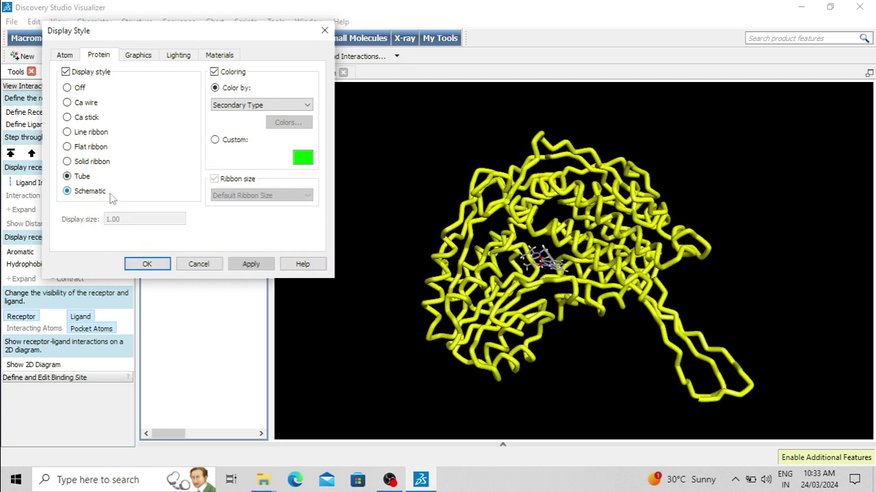
pyautogui.click(251, 264)
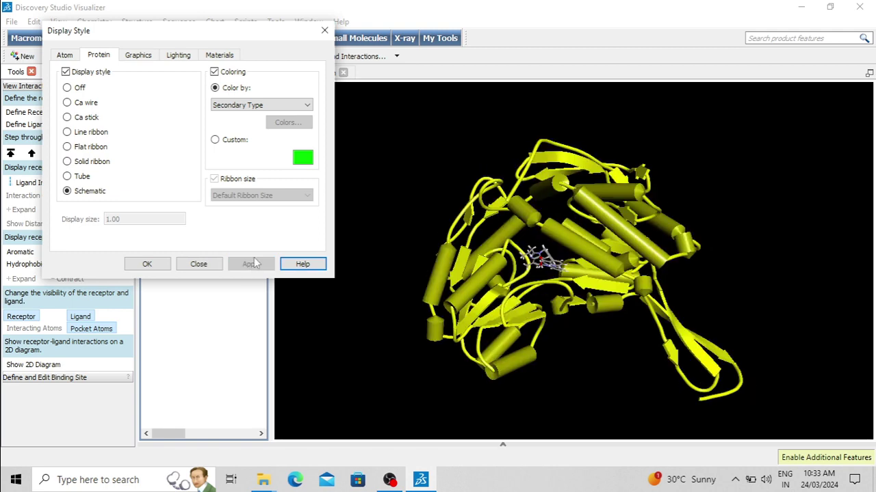
pyautogui.click(158, 268)
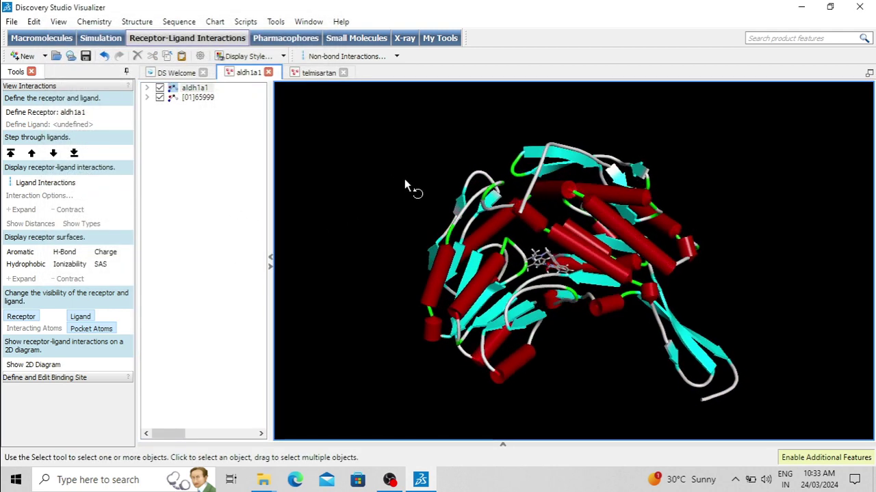
pyautogui.moveTo(405, 182)
pyautogui.mouseDown()
pyautogui.moveTo(438, 287)
pyautogui.moveTo(475, 363)
pyautogui.moveTo(417, 177)
pyautogui.mouseUp()
# Select the ligand [01]65999 and apply the Stick atom display style to it, keeping the Display Style dialog open
pyautogui.click(203, 99)
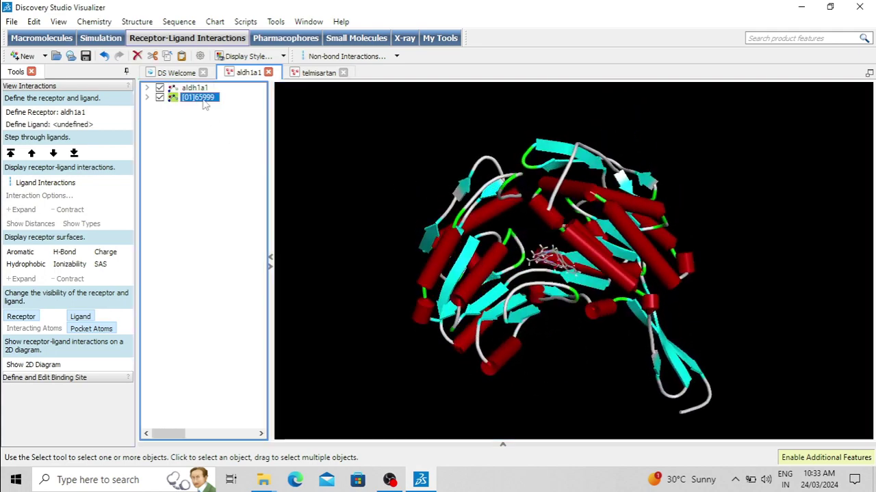
pyautogui.click(263, 61)
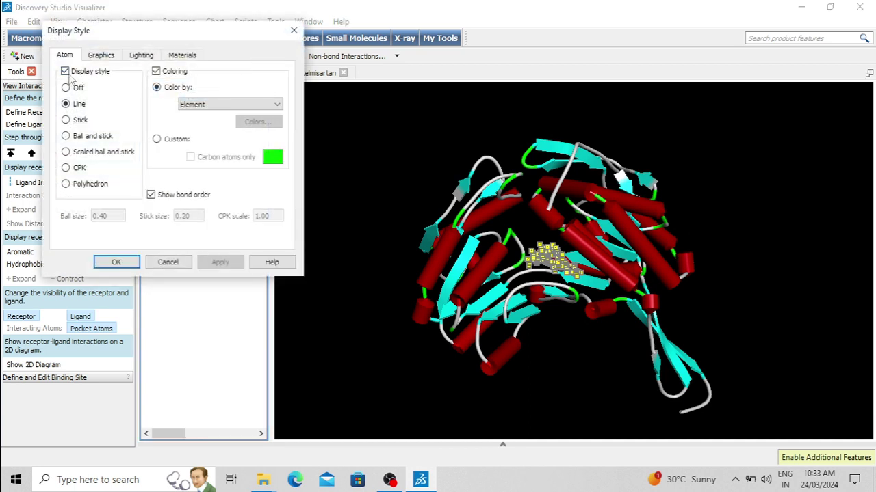
pyautogui.click(80, 121)
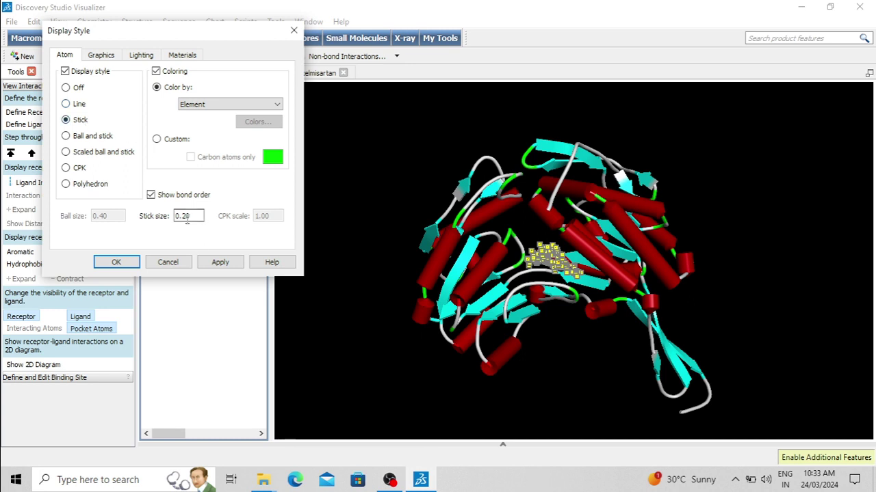
pyautogui.click(220, 263)
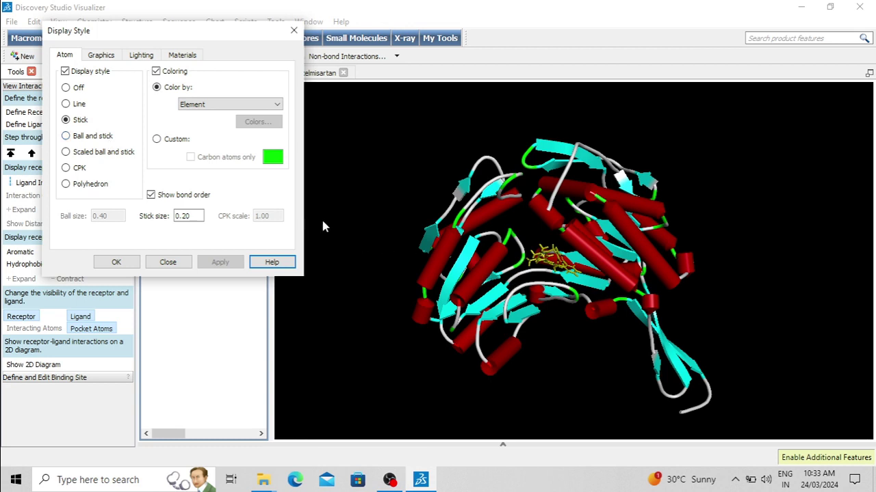
# Apply the Ball and stick style to the ligand with a ball size of 0.60 and a stick size of 0.40
pyautogui.click(89, 136)
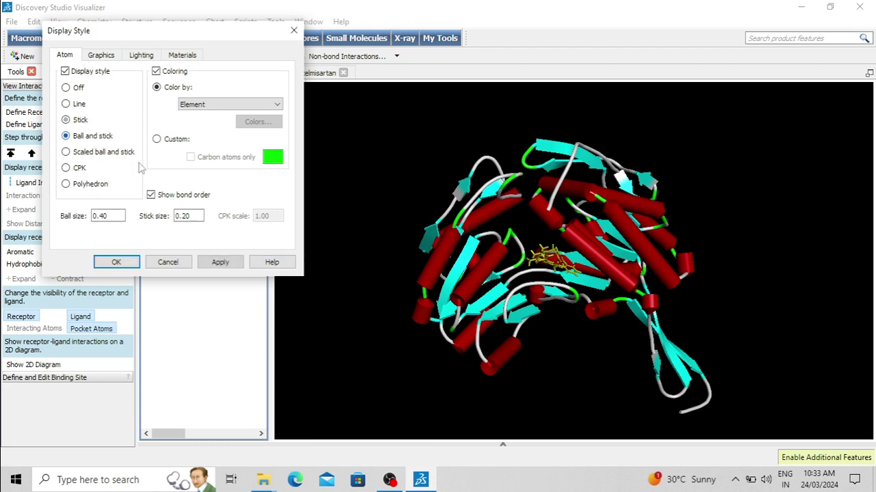
pyautogui.click(220, 263)
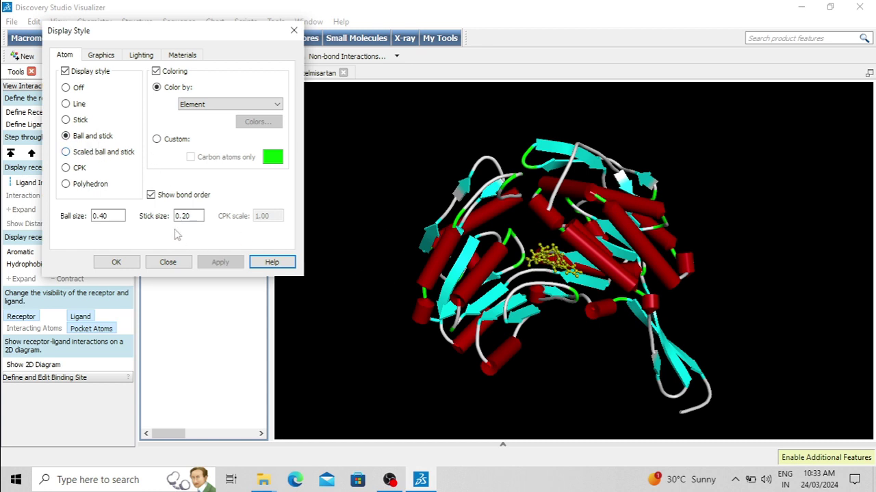
pyautogui.click(113, 217)
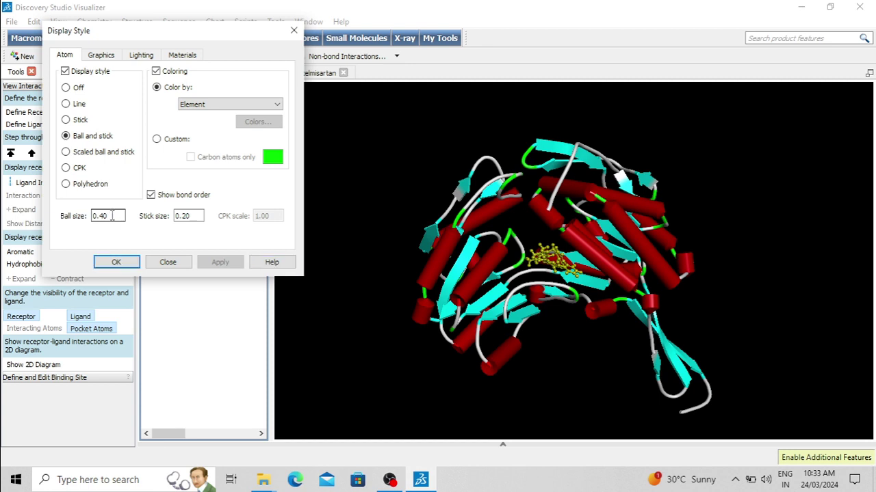
pyautogui.press('BackSpace')
pyautogui.press('BackSpace')
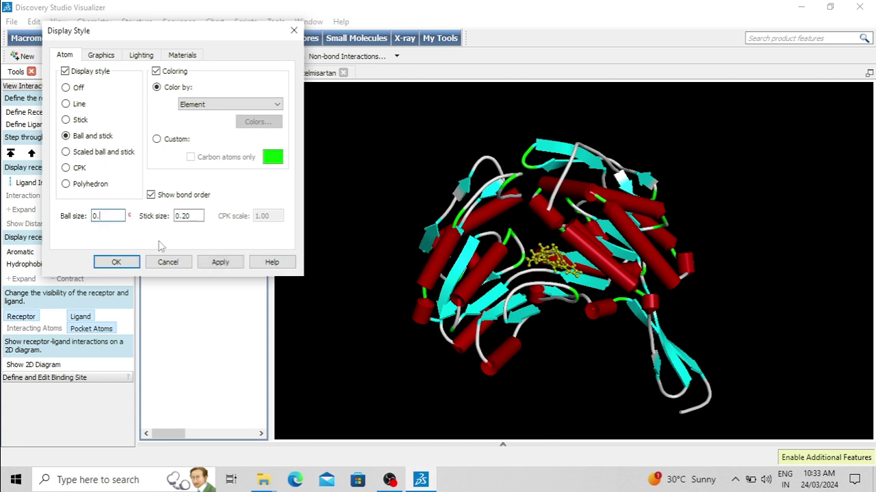
pyautogui.click(192, 218)
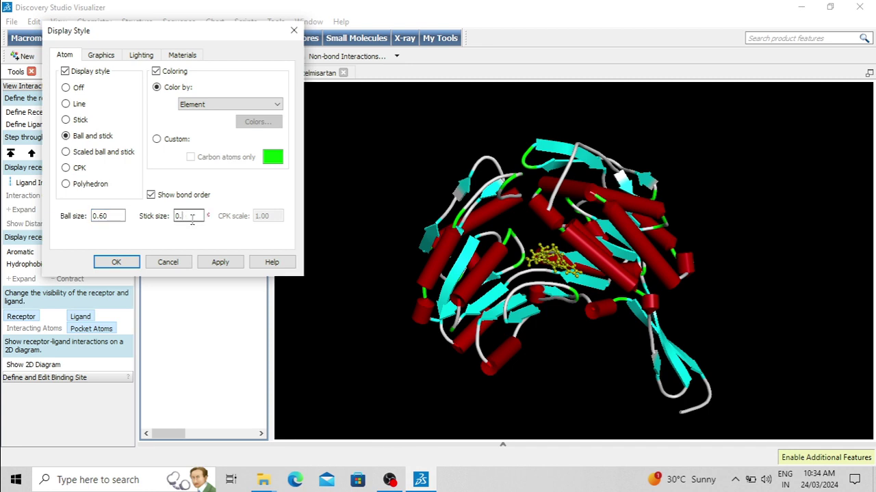
pyautogui.write('40')
pyautogui.click(223, 263)
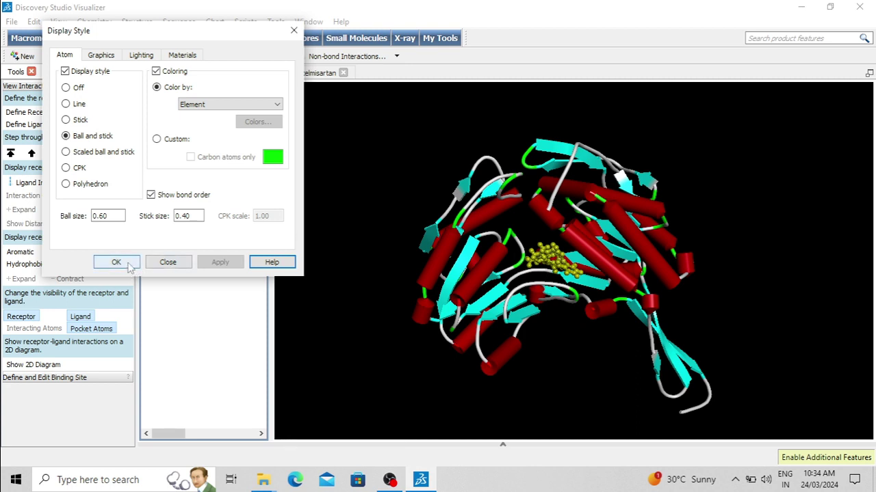
# Try the CPK style on the ligand, switch it to Polyhedron and accept, and rotate the complex
pyautogui.click(66, 167)
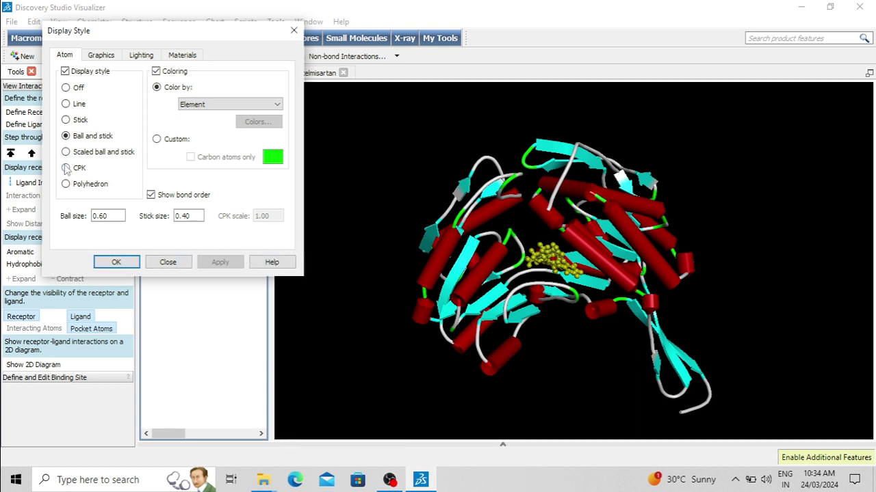
pyautogui.click(217, 264)
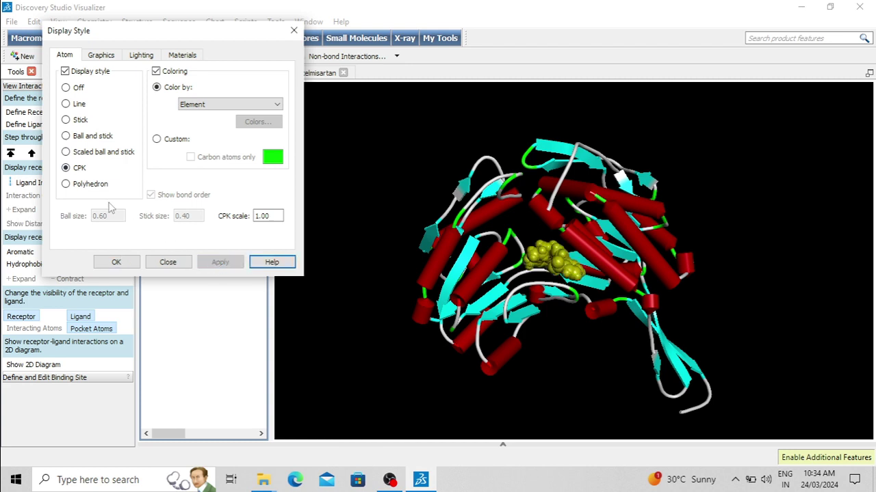
pyautogui.click(80, 185)
pyautogui.click(220, 262)
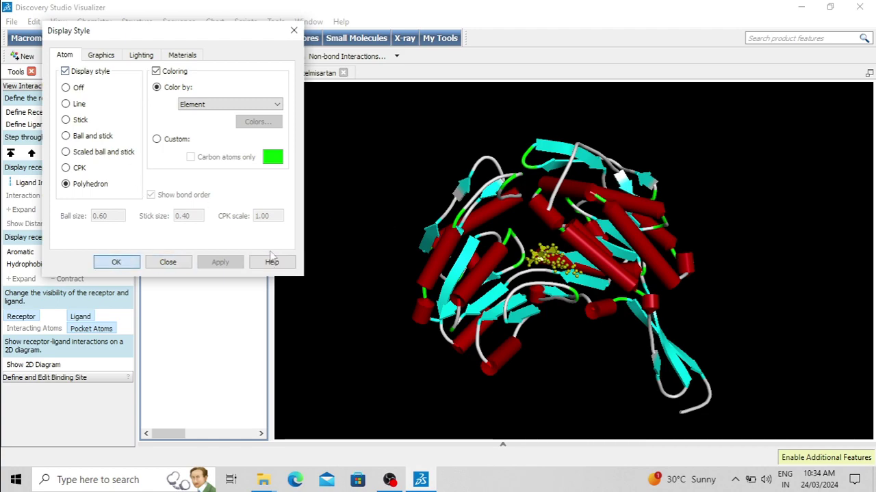
pyautogui.press('Return')
pyautogui.moveTo(526, 178); pyautogui.dragTo(558, 181, button='right')
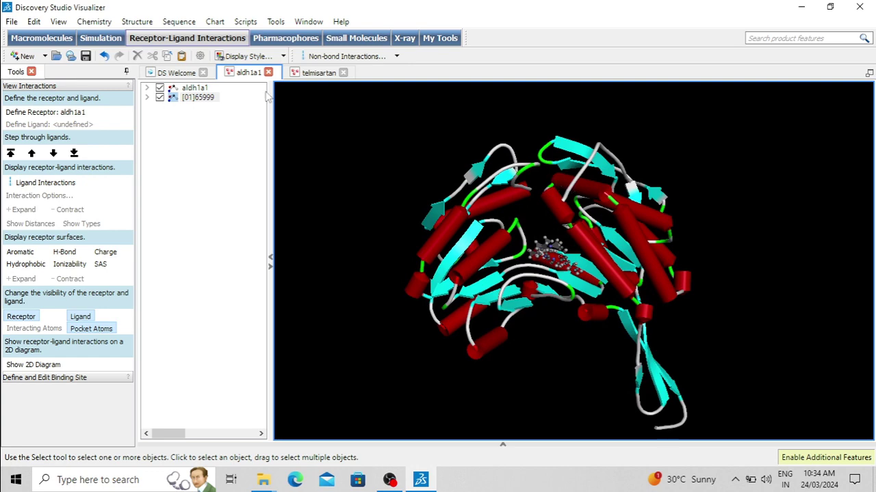
# Select aldh1a1, color its schematic display by CAlpha, and rotate the deselected complex to inspect it
pyautogui.click(197, 89)
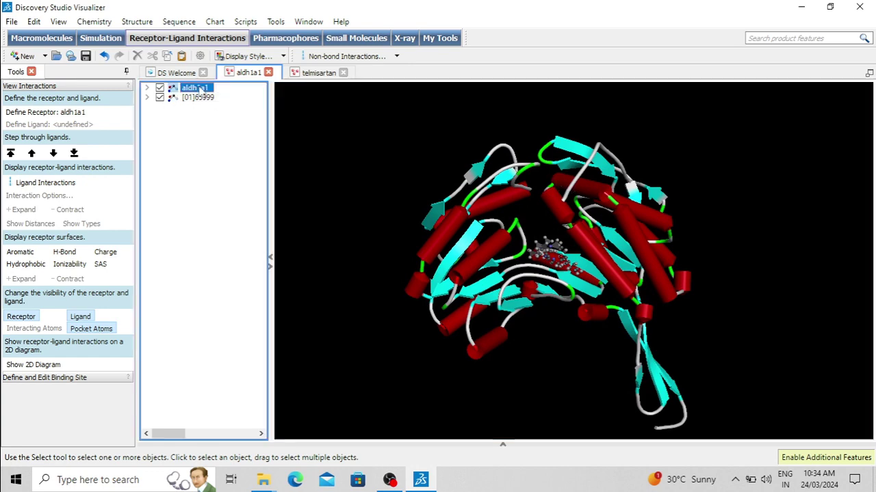
pyautogui.click(255, 56)
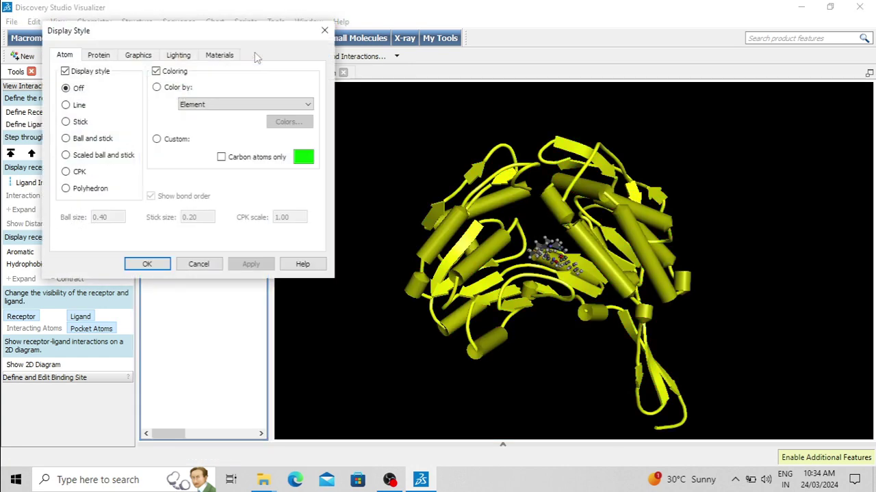
pyautogui.click(108, 57)
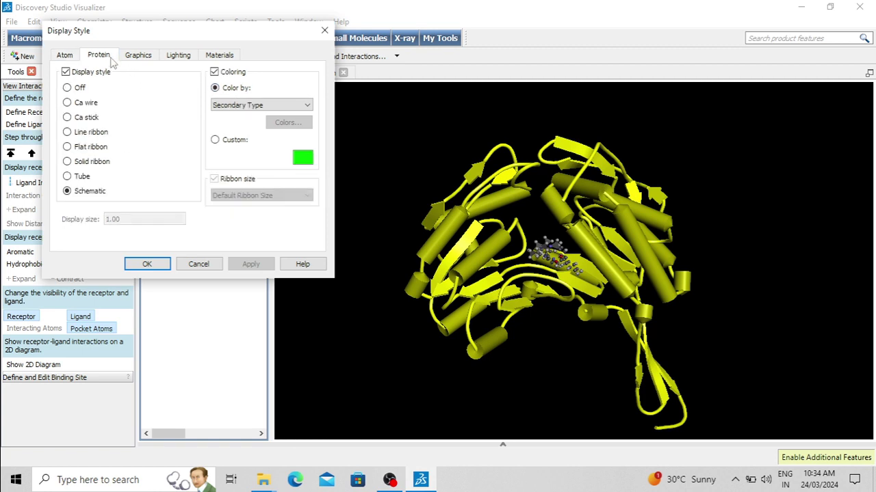
pyautogui.click(248, 106)
pyautogui.click(233, 124)
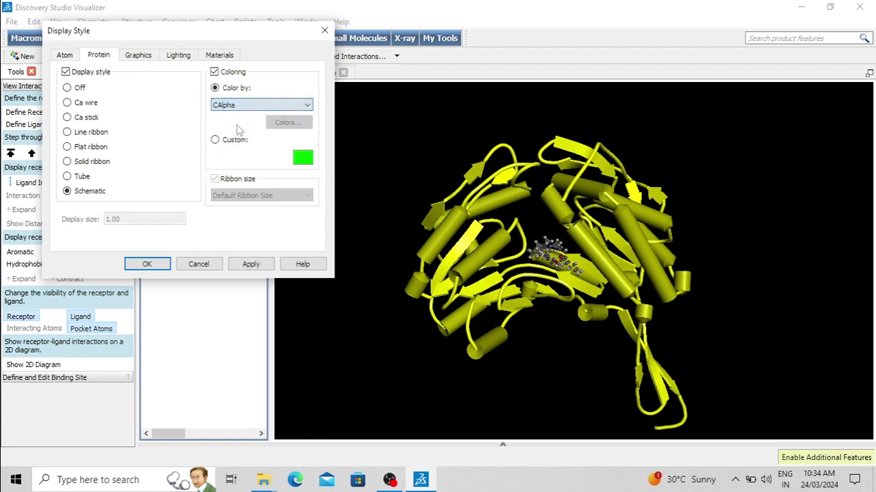
pyautogui.click(258, 265)
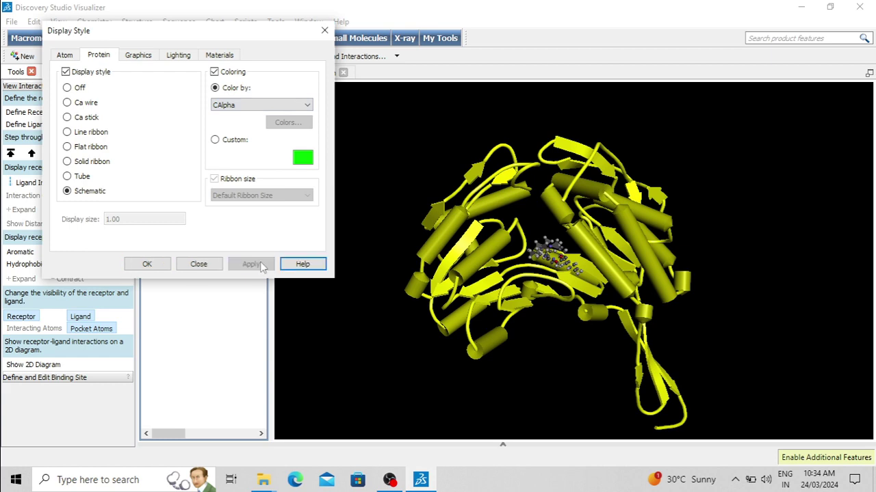
pyautogui.click(163, 264)
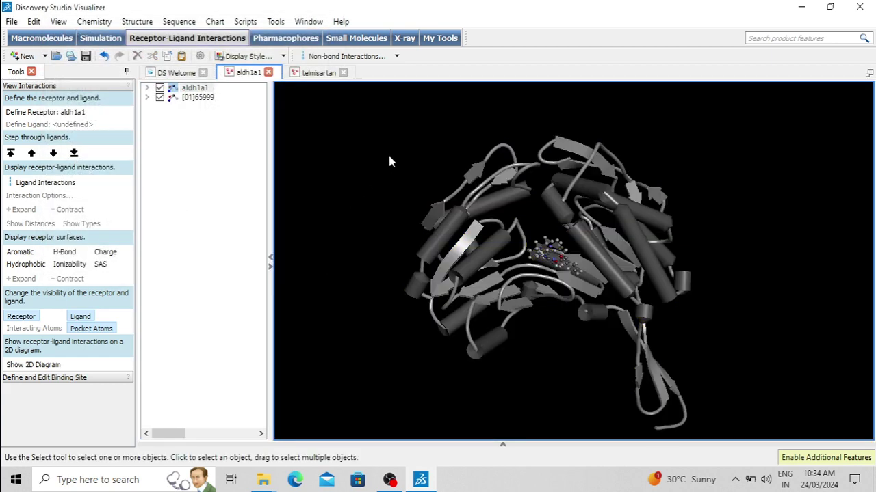
pyautogui.moveTo(388, 160); pyautogui.dragTo(479, 231, button='right')
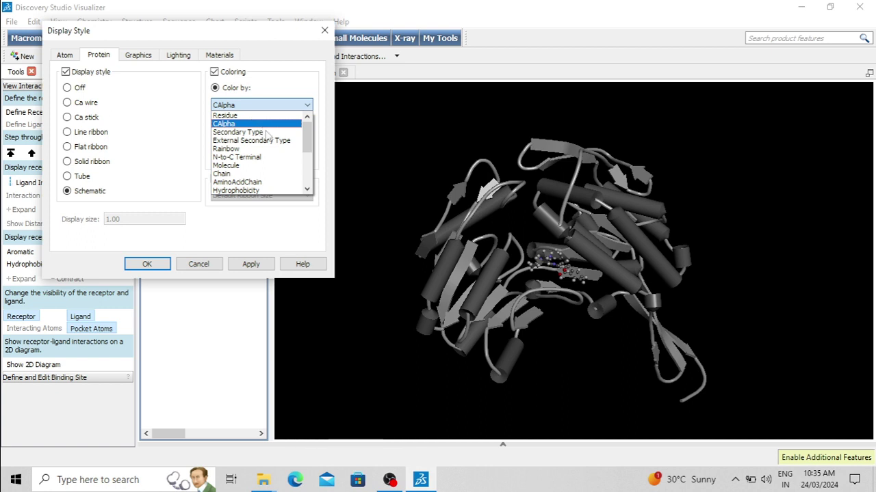
# Color the aldh1a1 schematic display by Rainbow, keeping the Display Style dialog open
pyautogui.scroll(-1, 254, 132)
pyautogui.scroll(1, 256, 133)
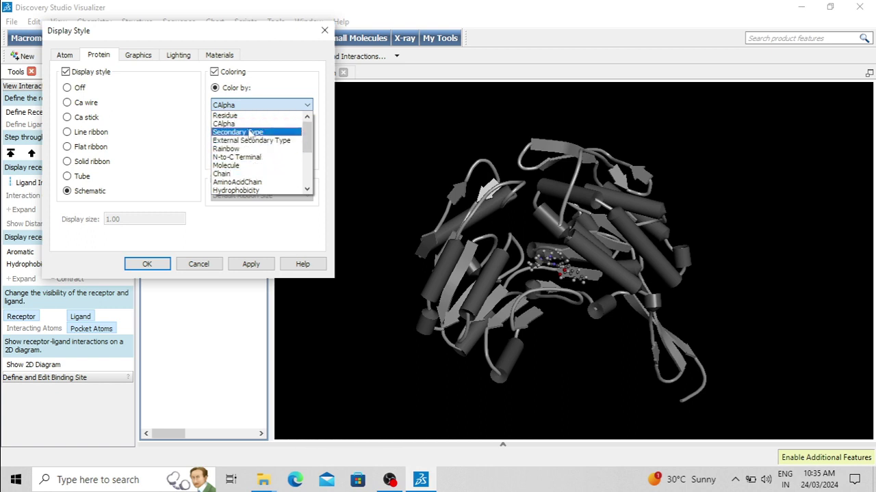
pyautogui.click(230, 149)
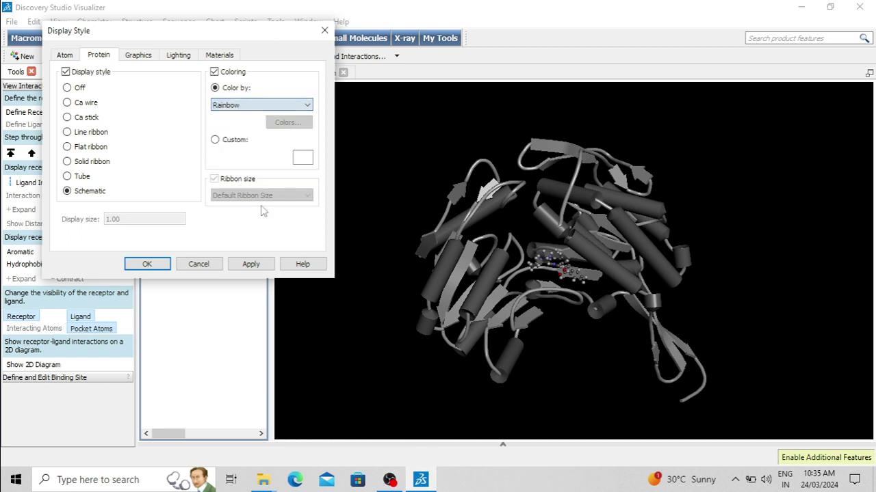
pyautogui.click(251, 264)
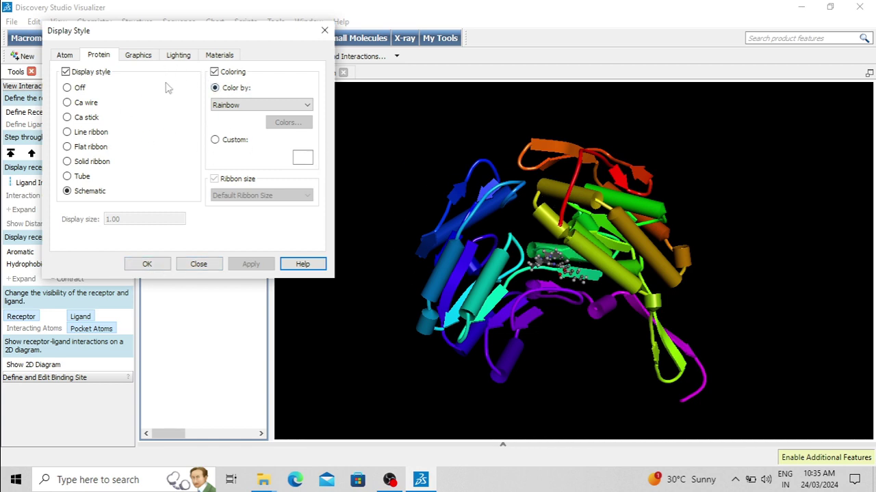
# Set the 3D view's background color to white (#ffffff) and apply it
pyautogui.click(140, 58)
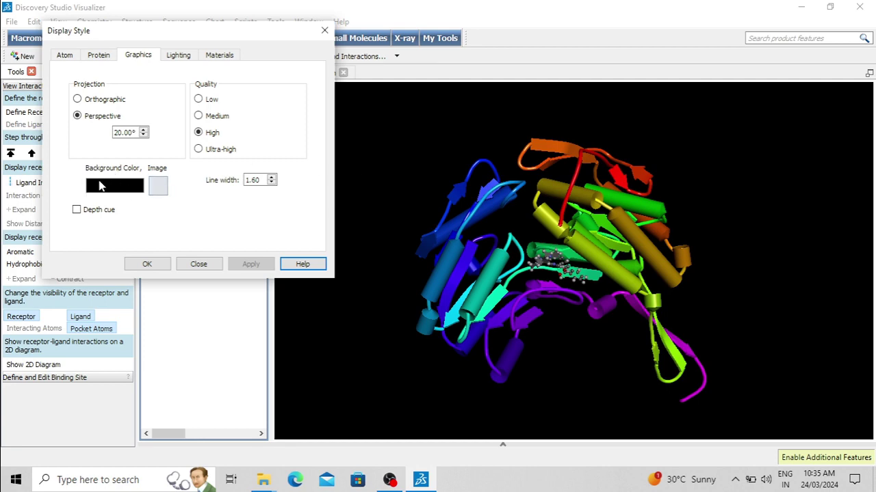
pyautogui.click(130, 189)
pyautogui.click(127, 215)
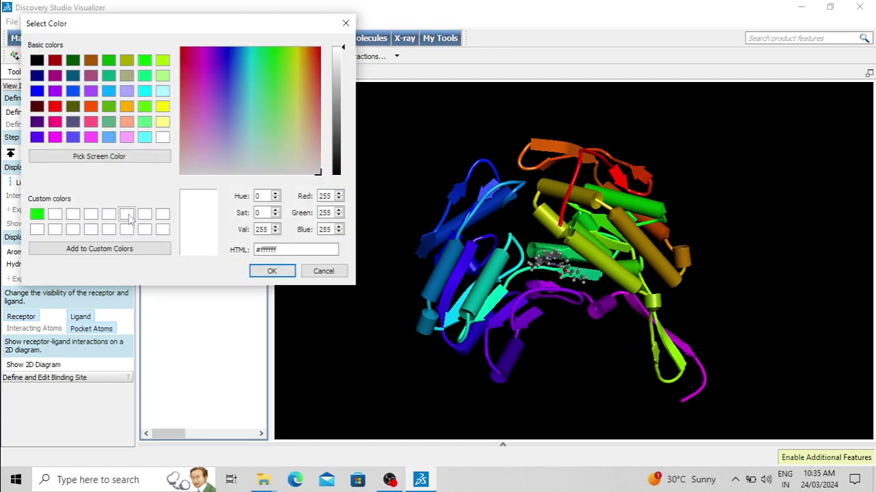
pyautogui.click(270, 273)
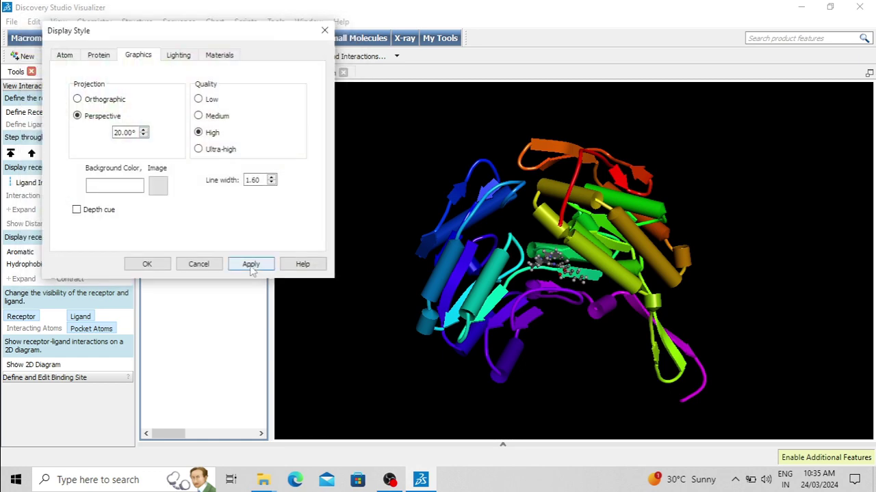
pyautogui.click(251, 265)
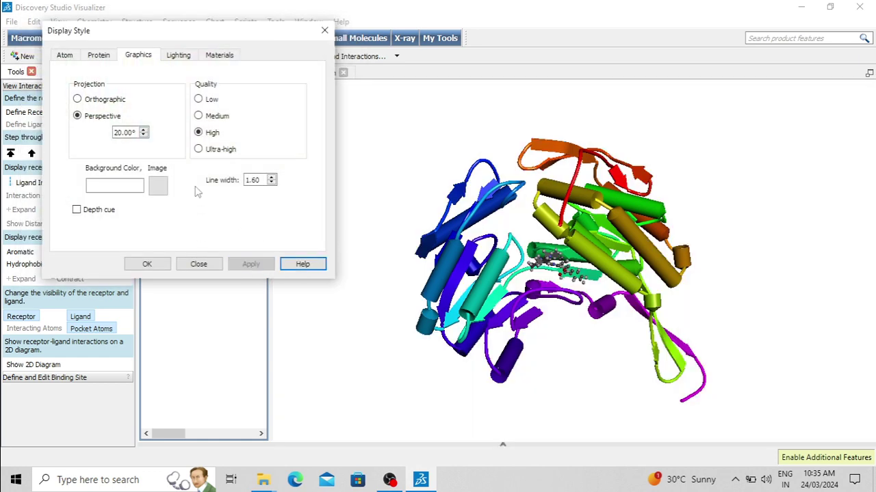
# Try the Ultra-high, Medium and Low graphics quality options, return to High and apply it
pyautogui.click(199, 151)
pyautogui.click(198, 116)
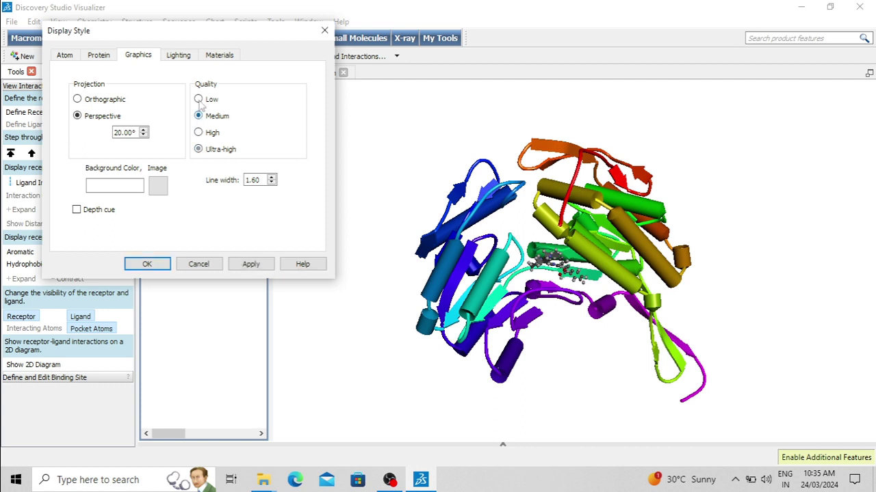
pyautogui.click(198, 100)
pyautogui.click(199, 116)
pyautogui.click(199, 132)
pyautogui.click(199, 133)
pyautogui.click(250, 264)
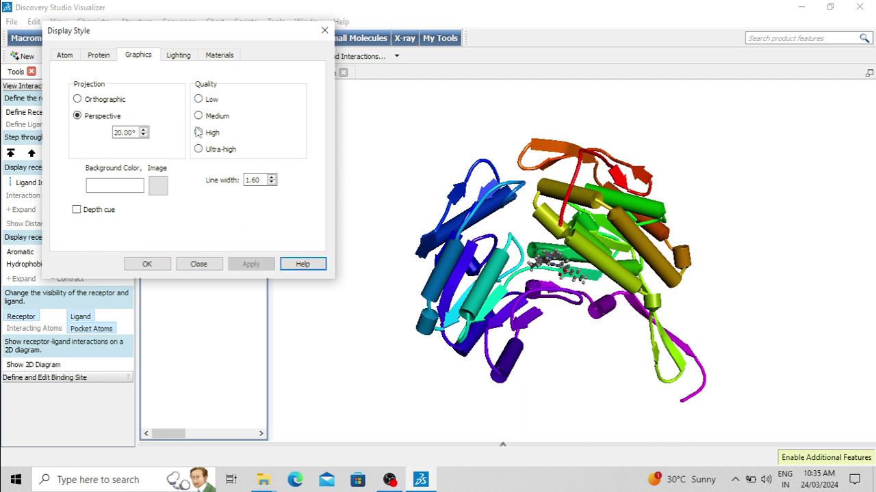
# Try enabling Lights 2, 3 and 4 in the scene lighting, then switch them off again, keeping only Light 1
pyautogui.click(178, 57)
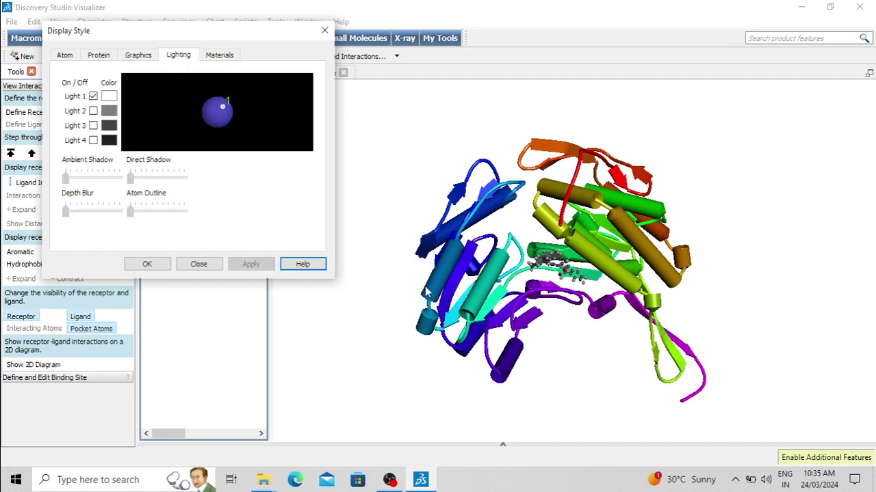
pyautogui.click(93, 111)
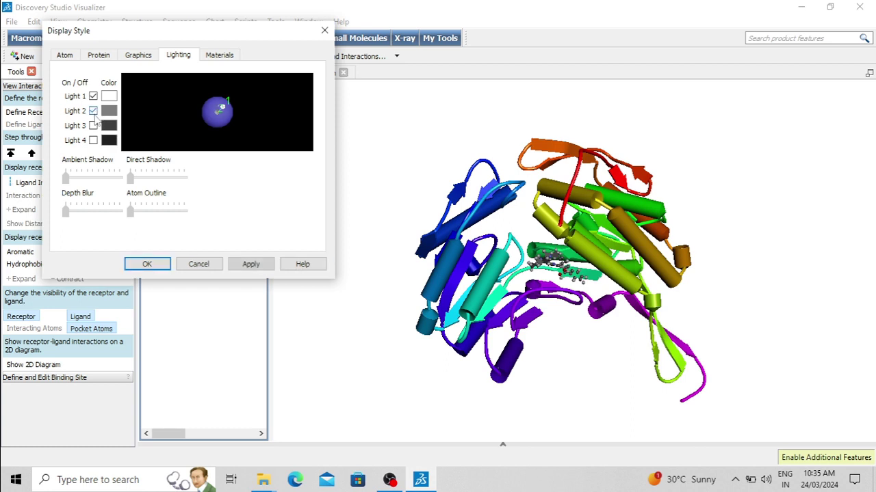
pyautogui.click(93, 125)
pyautogui.click(93, 140)
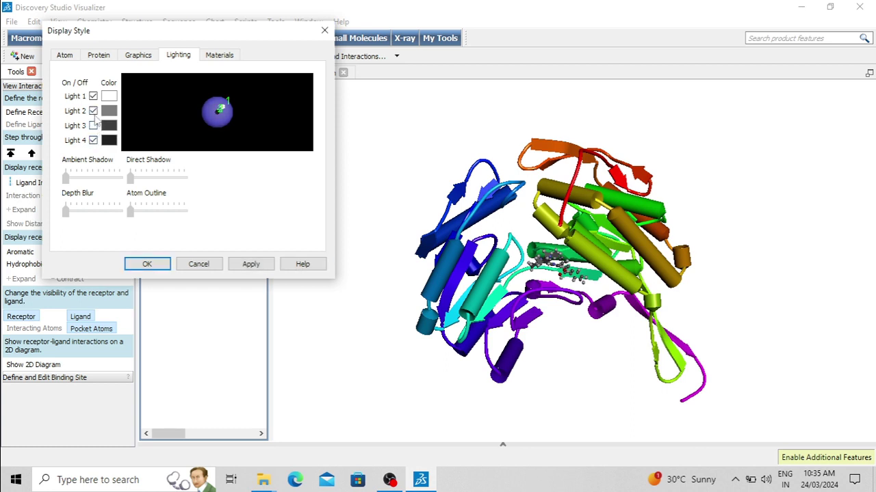
pyautogui.click(93, 112)
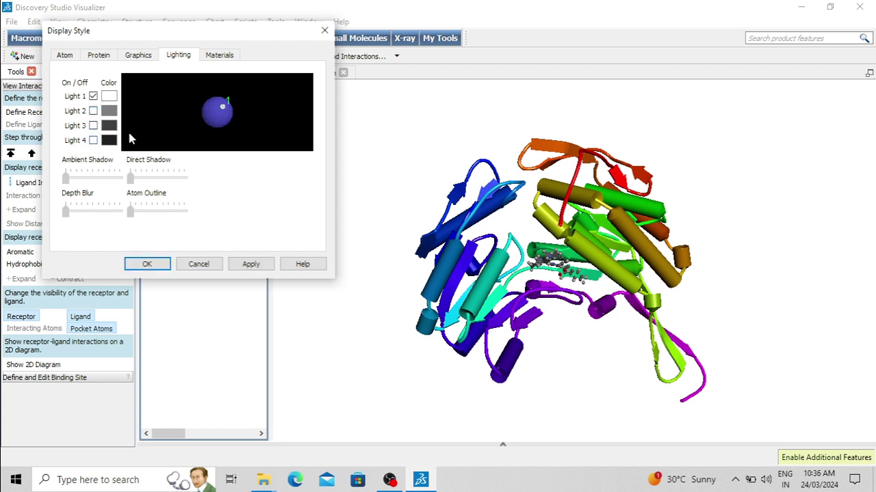
# Try the Rubber, Plastic and Metallic material presets, apply Chalk to the complex, and rotate it to inspect the result
pyautogui.click(220, 56)
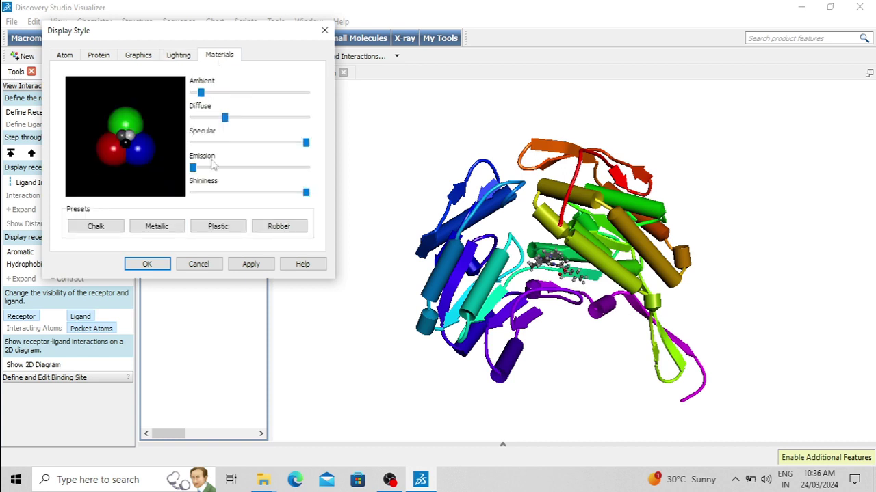
pyautogui.click(282, 227)
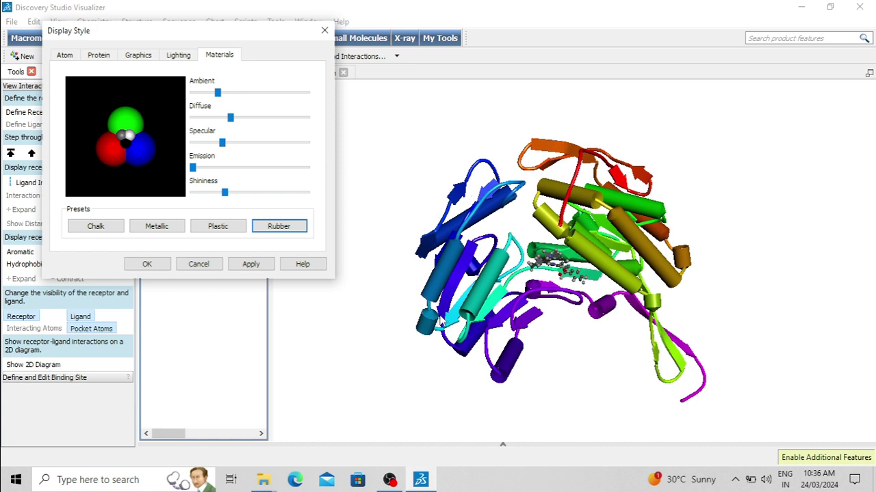
pyautogui.click(216, 228)
pyautogui.click(163, 228)
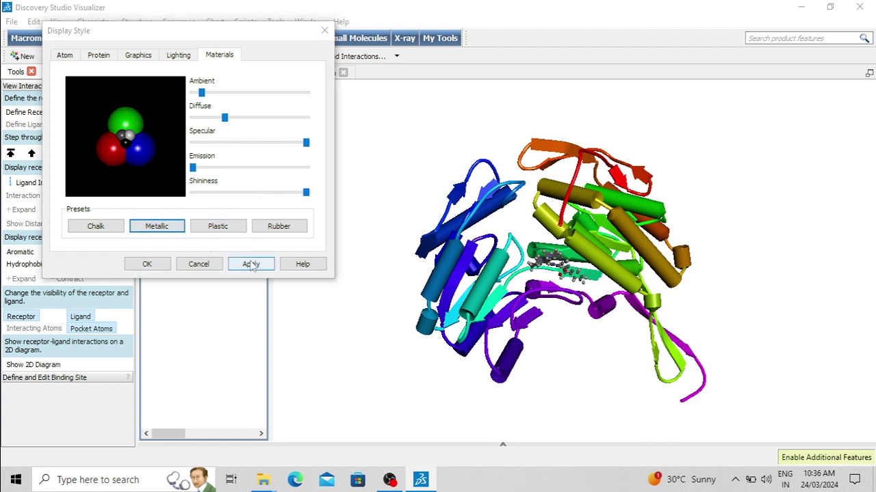
pyautogui.click(110, 229)
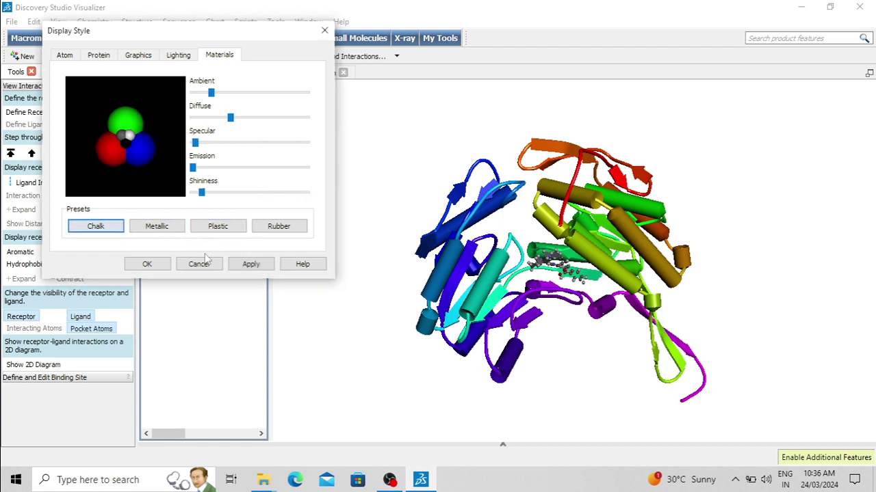
pyautogui.click(248, 266)
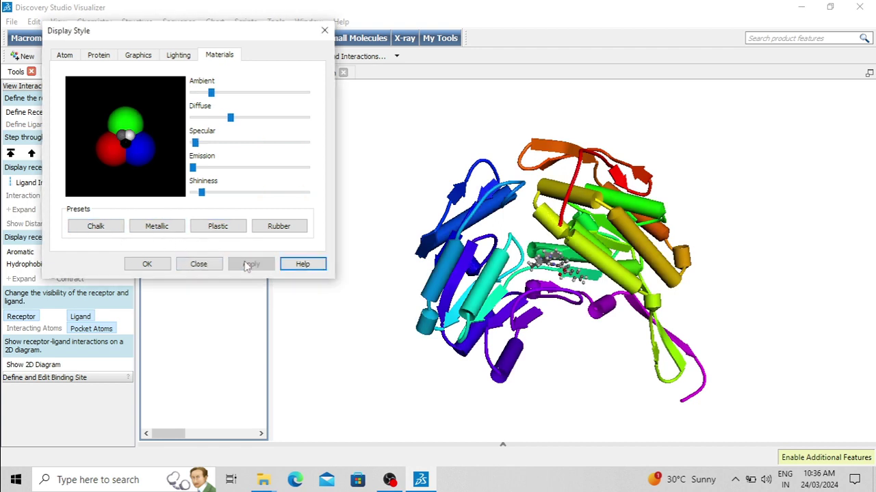
pyautogui.click(198, 264)
pyautogui.moveTo(373, 215); pyautogui.dragTo(360, 253, button='right')
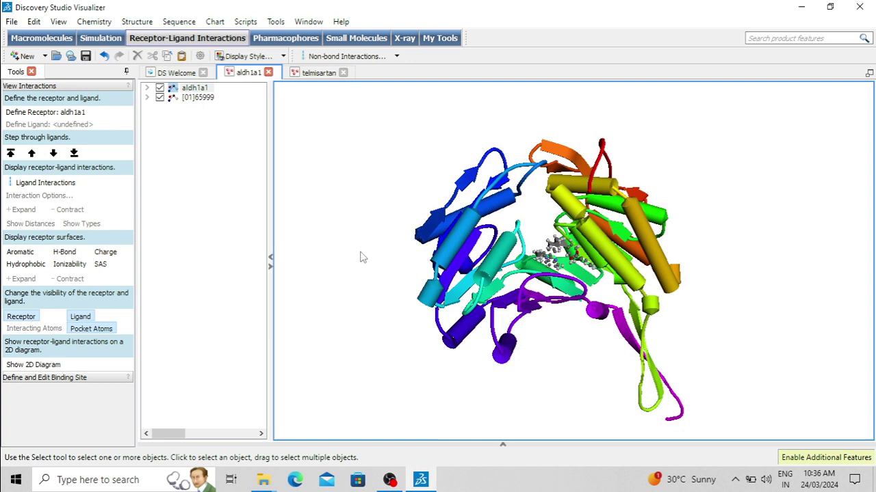
# Color the ligand [01]65999 with the custom blue #0055ff, then deselect it and rotate the complex
pyautogui.click(198, 97)
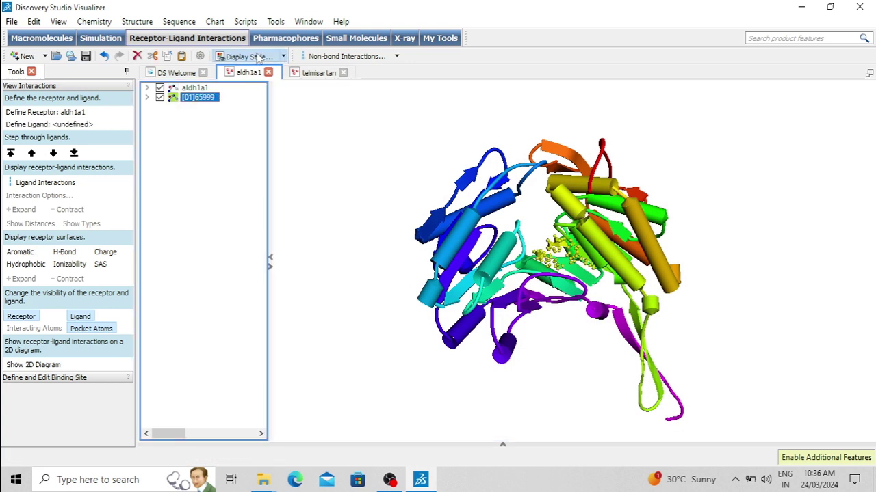
pyautogui.click(259, 58)
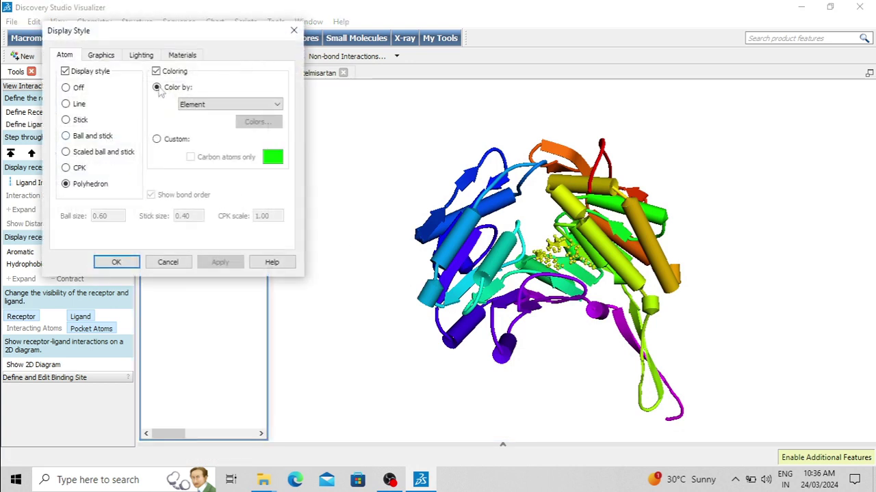
pyautogui.click(159, 141)
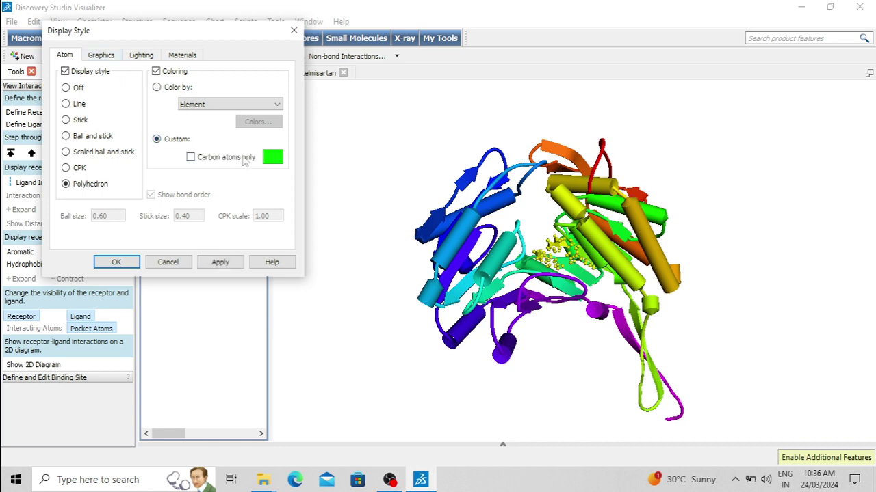
pyautogui.click(272, 159)
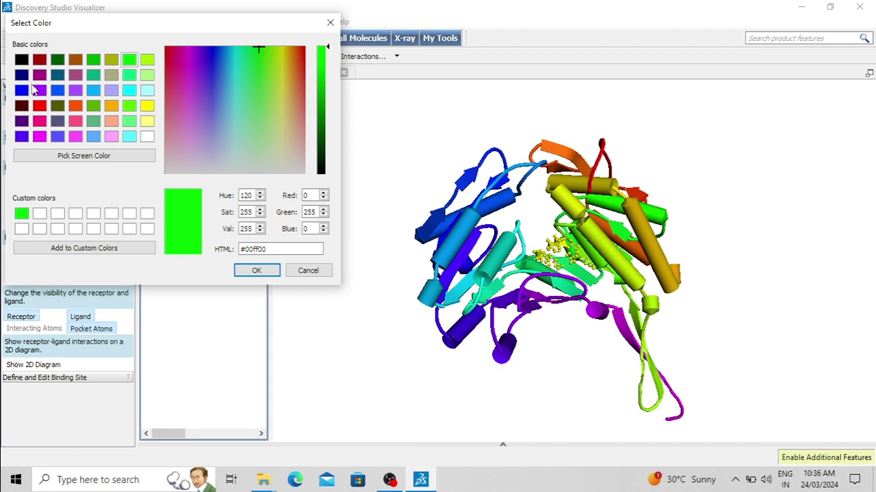
pyautogui.click(57, 90)
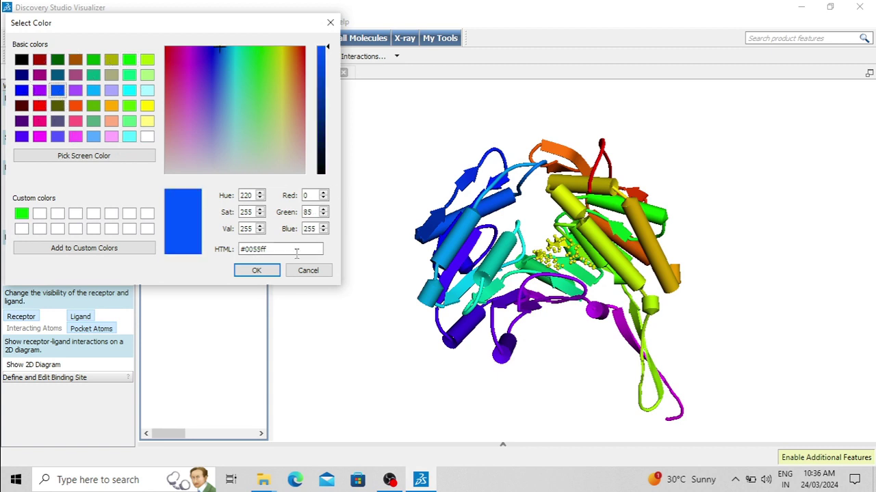
pyautogui.click(256, 271)
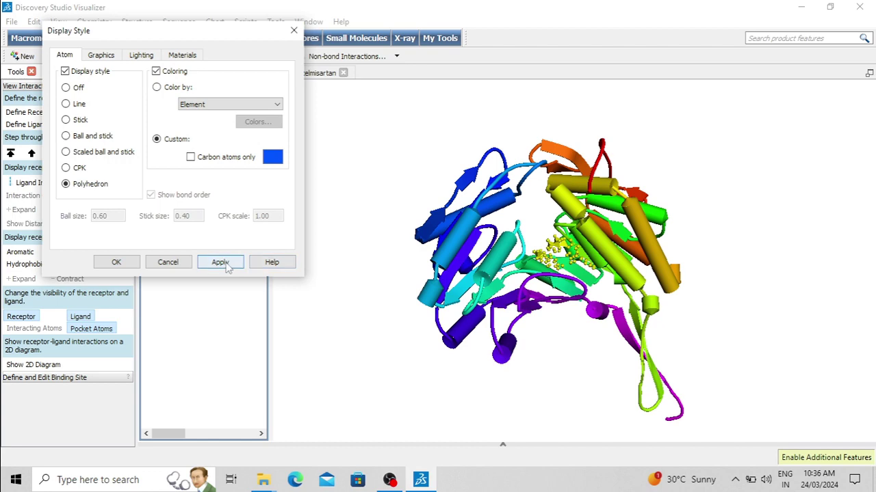
pyautogui.click(225, 263)
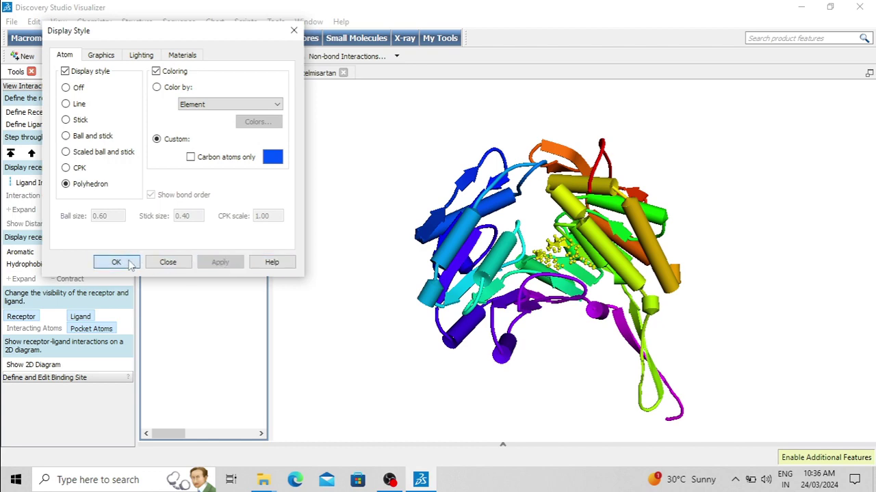
pyautogui.click(115, 263)
pyautogui.click(393, 293)
pyautogui.moveTo(523, 220); pyautogui.dragTo(507, 200, button='right')
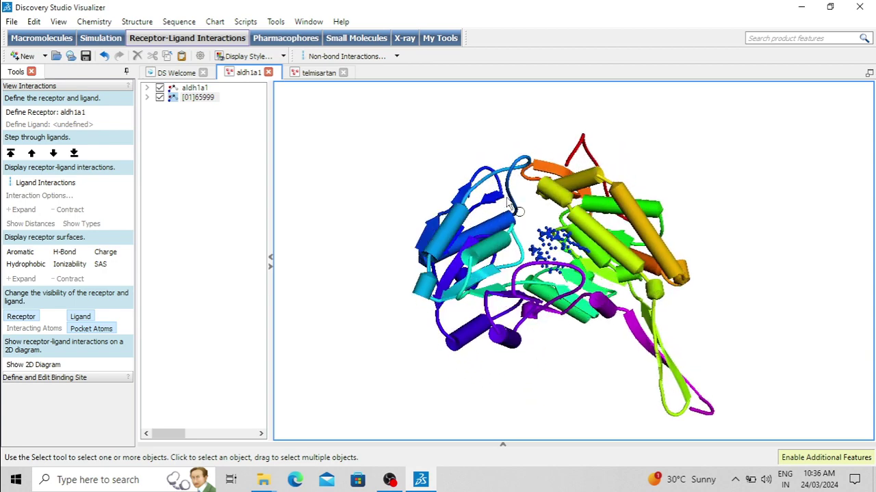
# Apply the Ball and stick style to the ligand with ball size 0.60 and stick size 0.40, and rotate the deselected complex
pyautogui.click(198, 98)
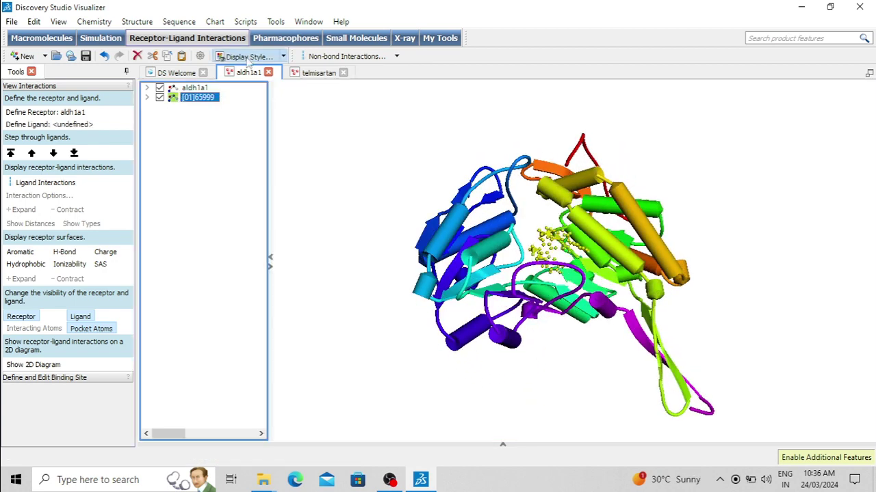
pyautogui.click(244, 56)
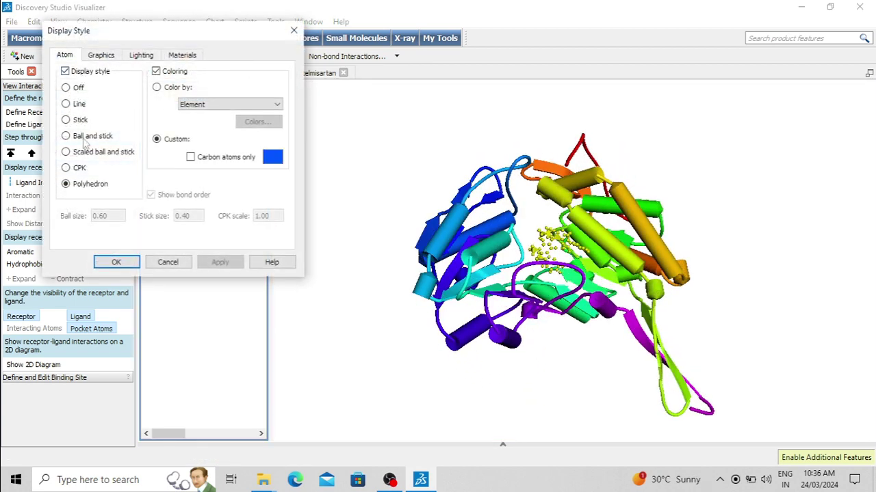
pyautogui.click(67, 136)
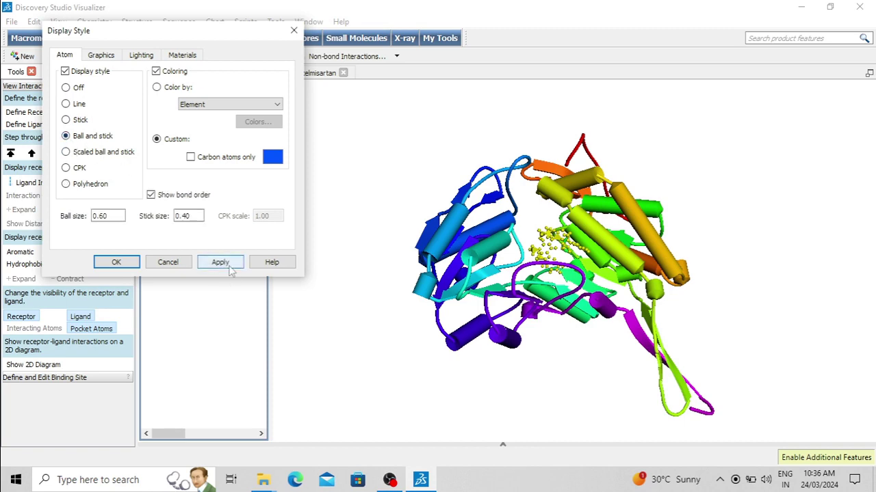
pyautogui.click(223, 263)
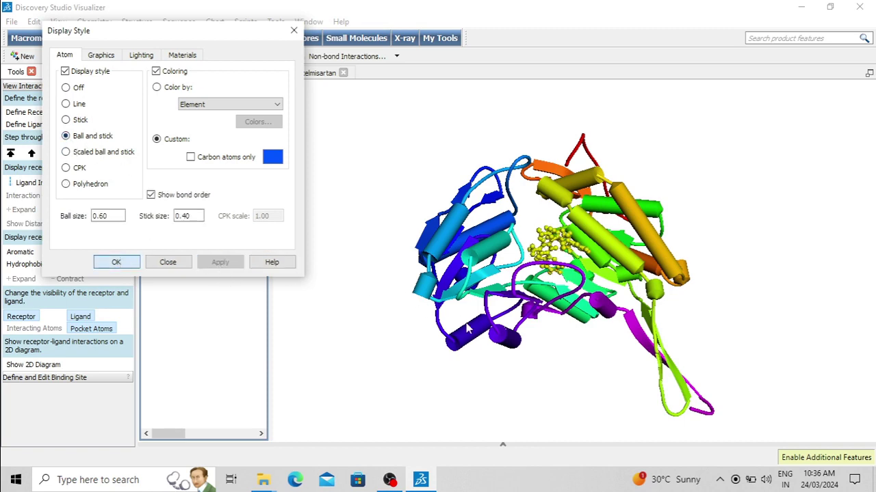
pyautogui.click(150, 263)
pyautogui.click(545, 357)
pyautogui.moveTo(556, 350); pyautogui.dragTo(602, 371, button='middle')
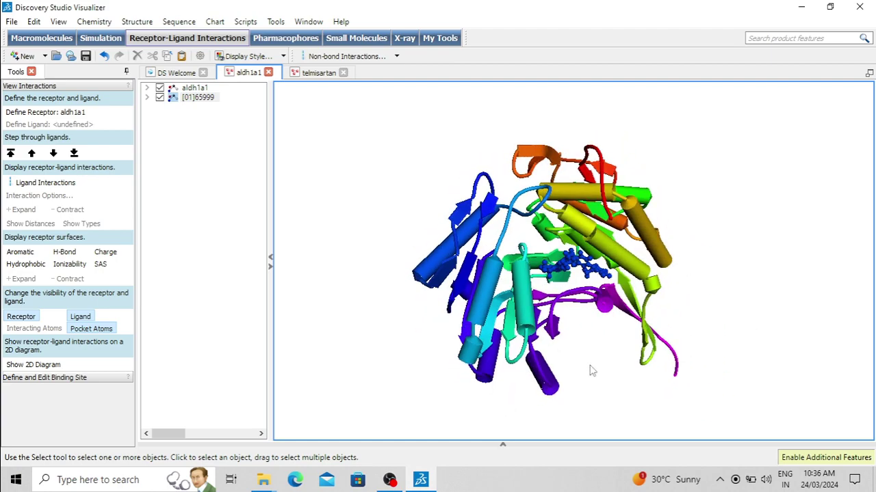
# Display the aldh1a1 protein as Solid ribbon with Rainbow coloring and a display size of 1.00
pyautogui.doubleClick(602, 372)
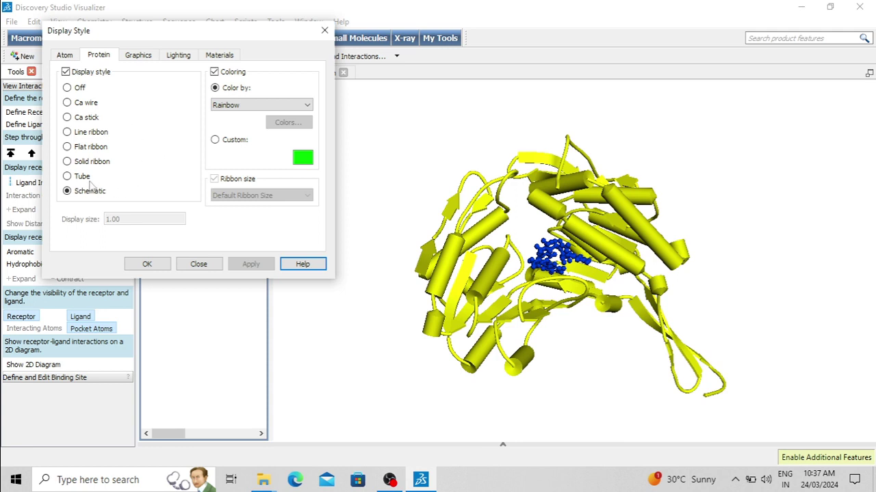
pyautogui.click(68, 162)
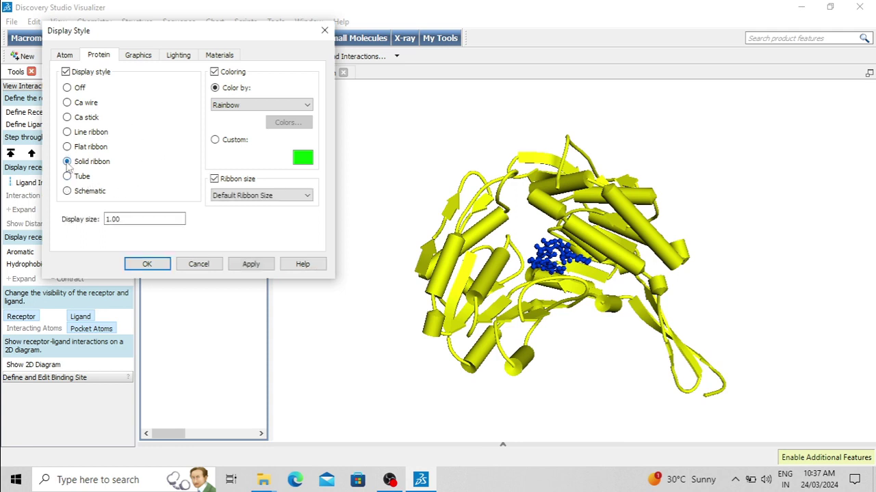
pyautogui.click(263, 265)
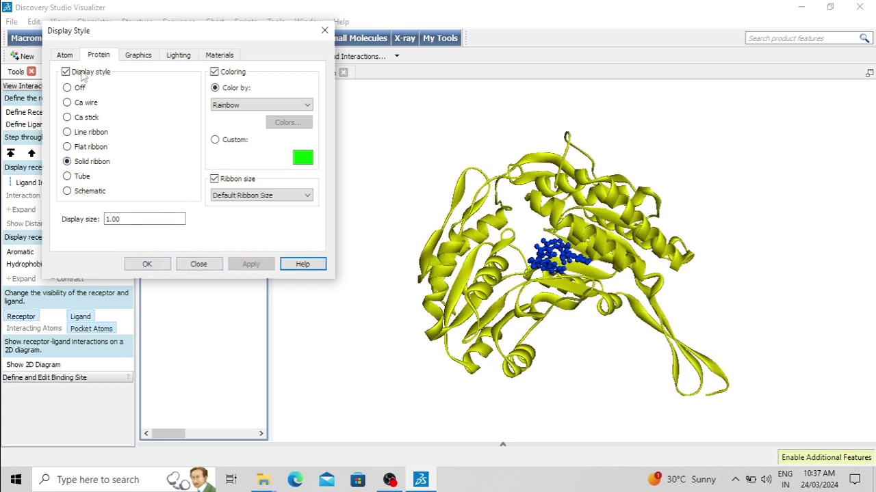
pyautogui.click(156, 264)
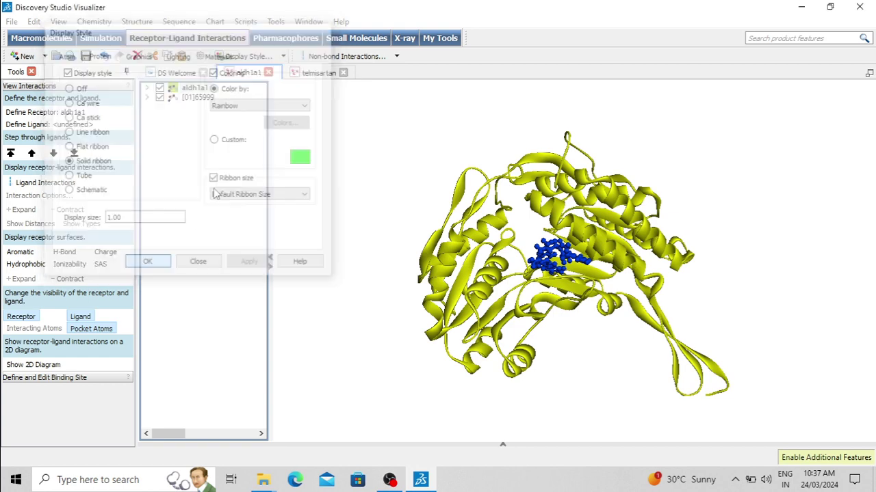
# Apply the Stick display style to the ligand [01]65999, then deselect it and rotate the complex
pyautogui.click(204, 99)
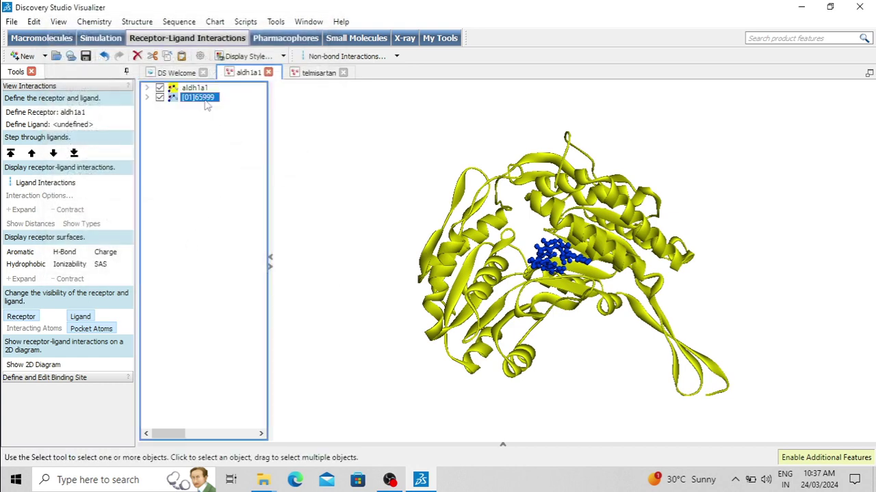
pyautogui.click(248, 57)
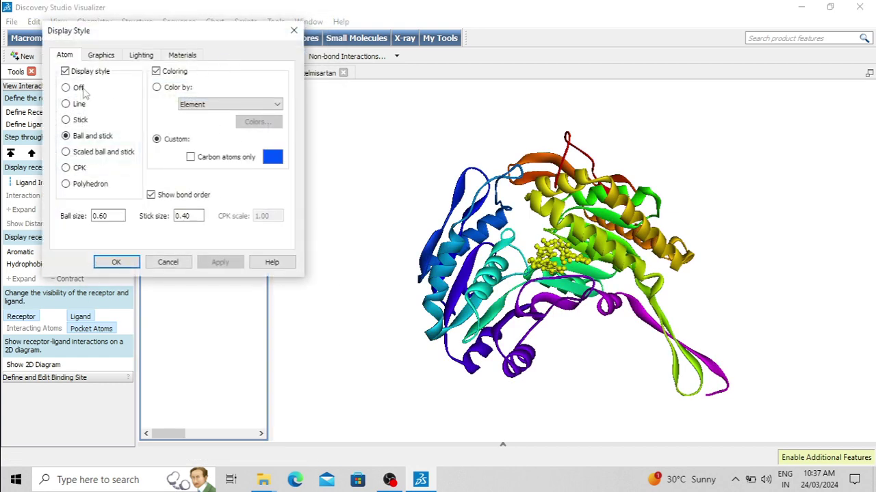
pyautogui.click(65, 120)
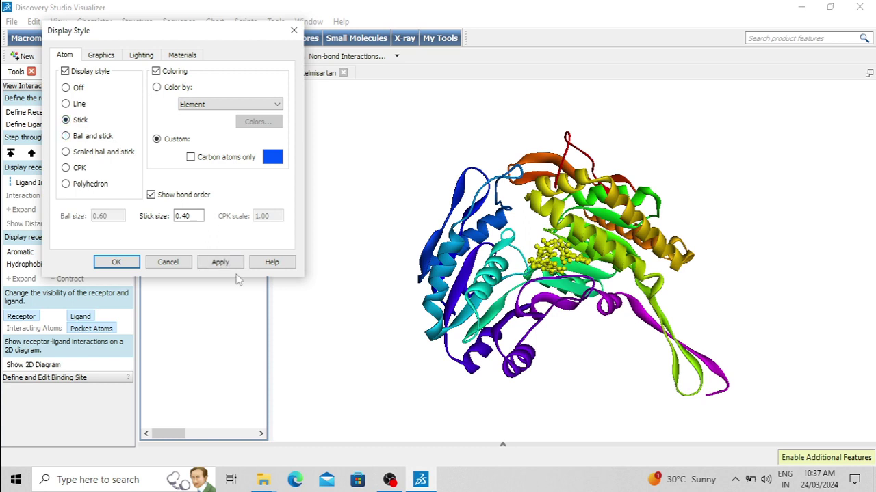
pyautogui.click(226, 262)
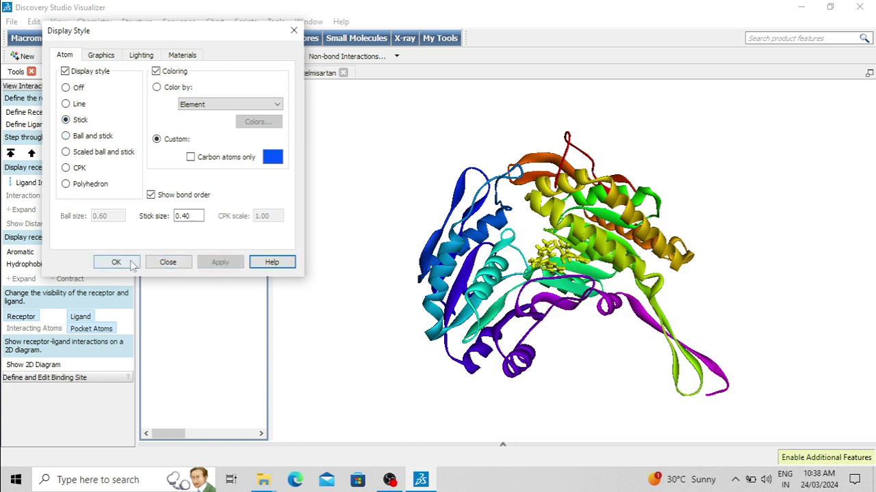
pyautogui.click(179, 264)
pyautogui.click(394, 180)
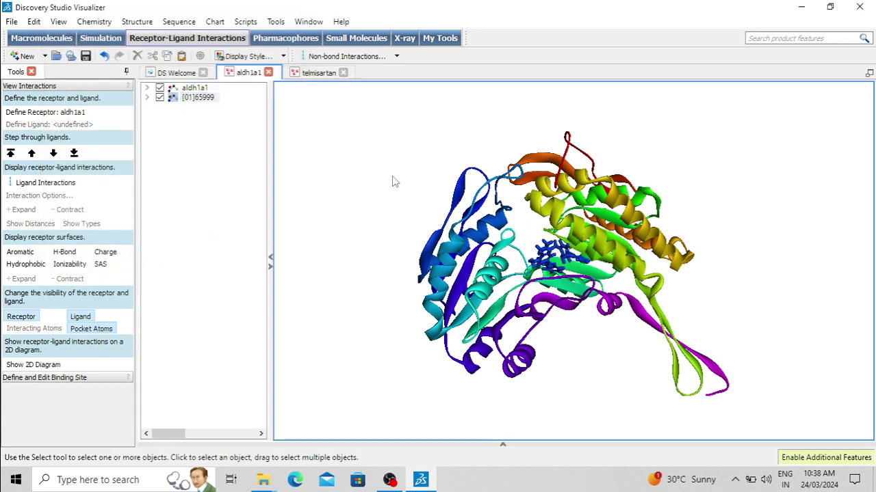
pyautogui.moveTo(287, 171); pyautogui.dragTo(361, 256, button='right')
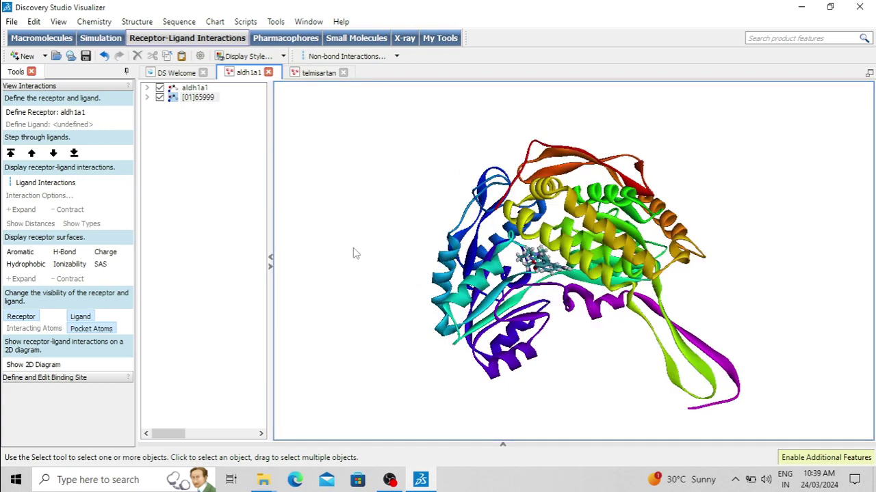
pyautogui.moveTo(353, 253); pyautogui.dragTo(383, 244, button='right')
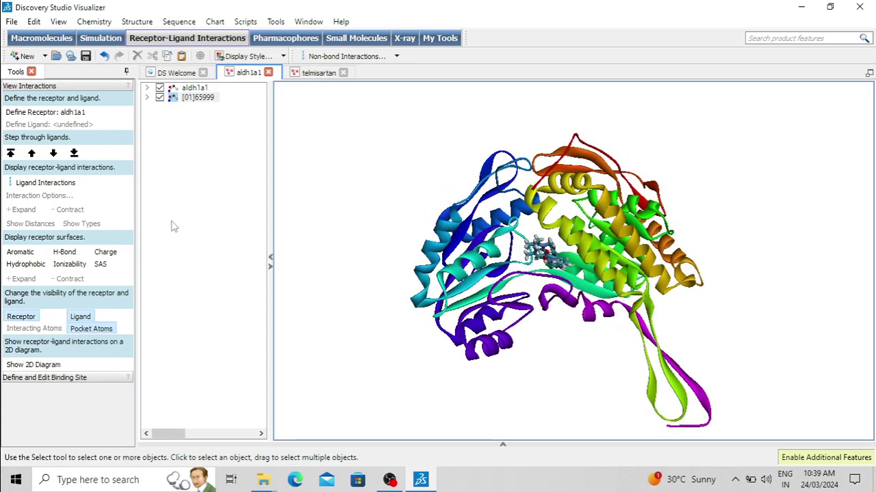
# Define [01]65999 as the ligand for the receptor-ligand interaction analysis
pyautogui.click(207, 99)
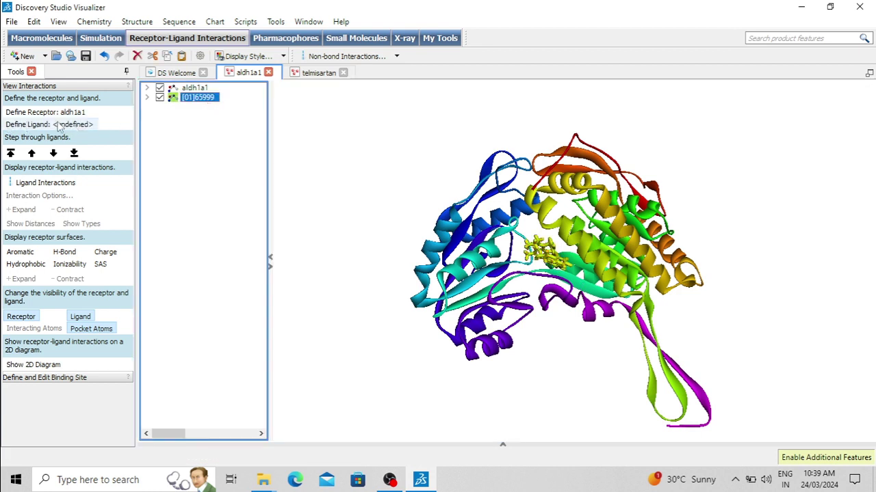
pyautogui.click(76, 126)
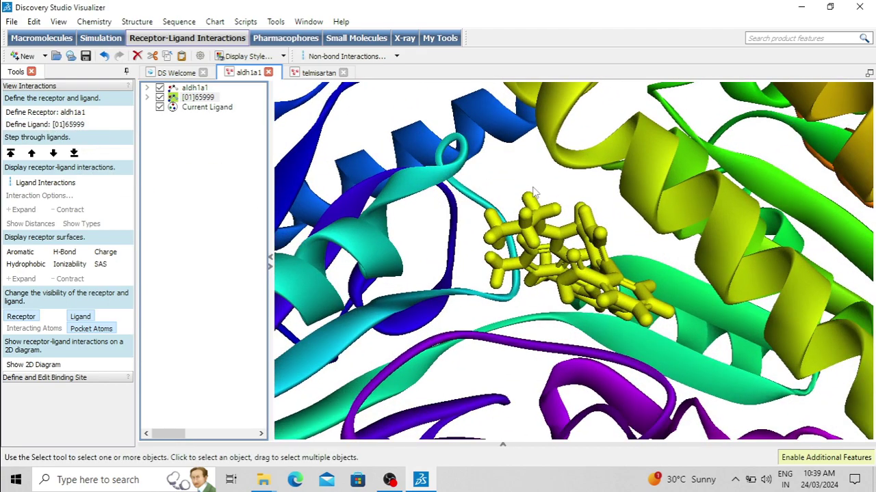
pyautogui.scroll(-5, 536, 192)
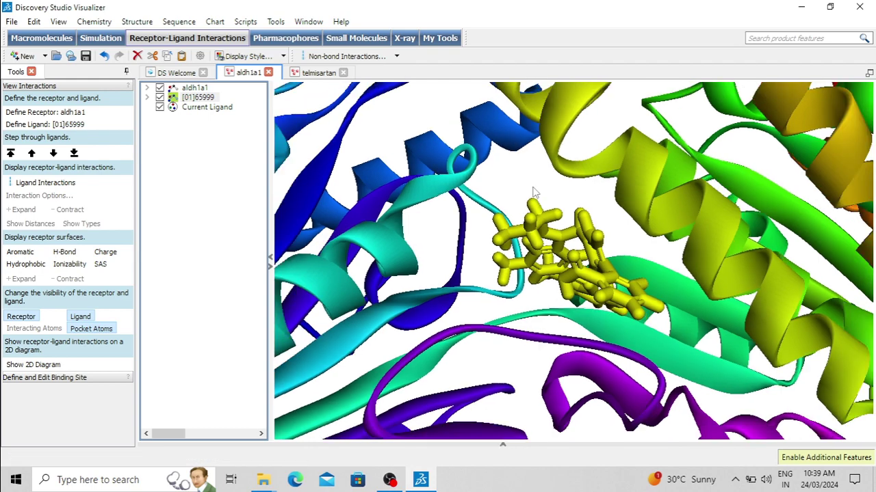
pyautogui.scroll(-2, 536, 192)
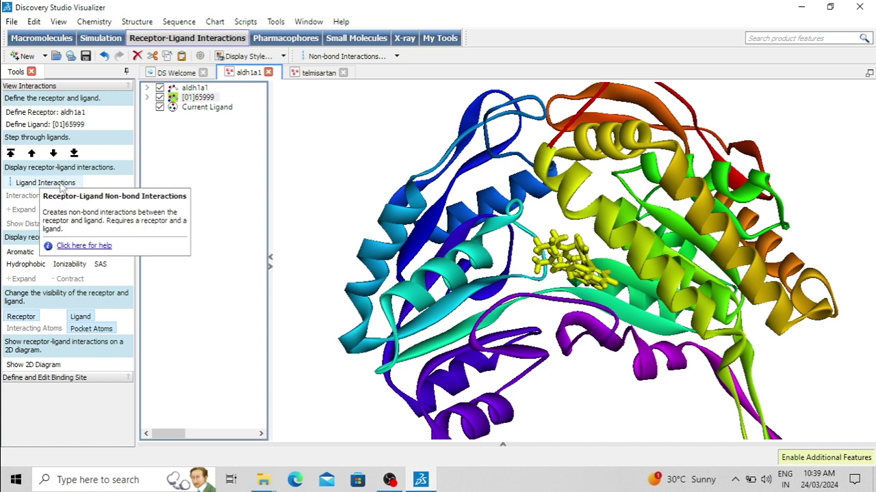
# Display the non-bond interactions between the aldh1a1 receptor and the ligand, and inspect the interacting residues from several angles
pyautogui.click(52, 184)
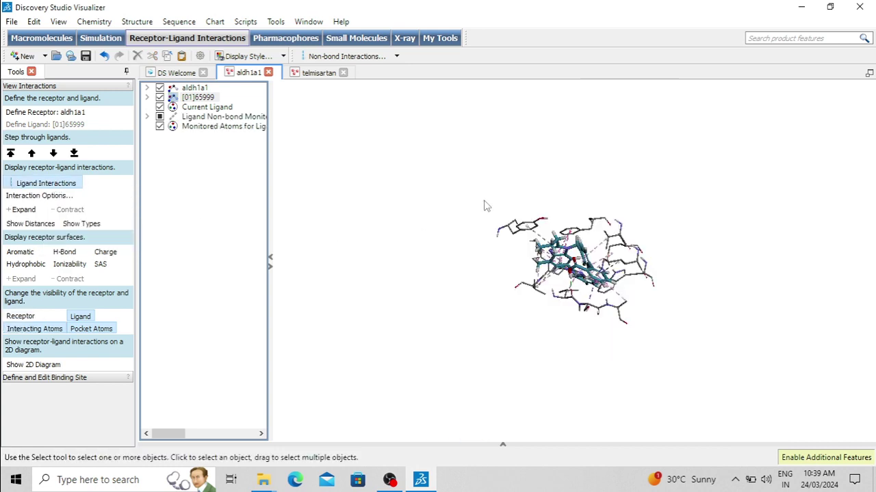
pyautogui.moveTo(659, 213); pyautogui.dragTo(551, 168, button='right')
pyautogui.moveTo(652, 223); pyautogui.dragTo(529, 340, button='right')
pyautogui.scroll(5, 529, 342)
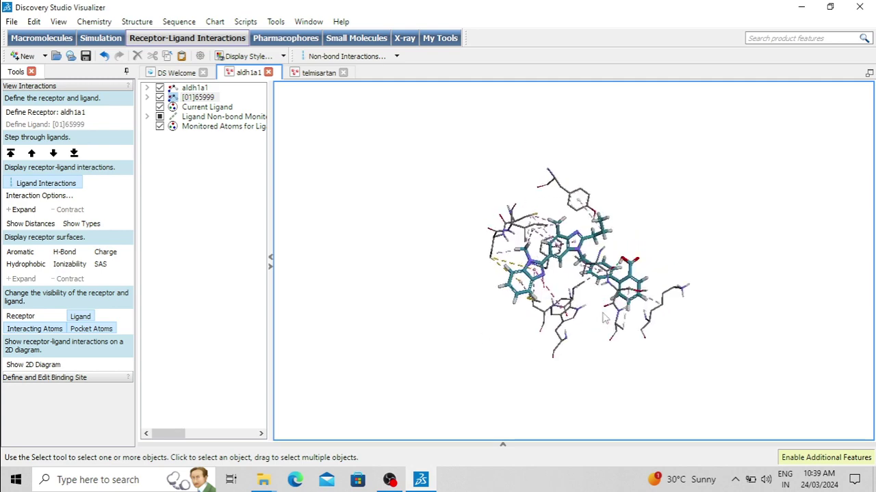
pyautogui.moveTo(662, 242); pyautogui.dragTo(578, 170, button='right')
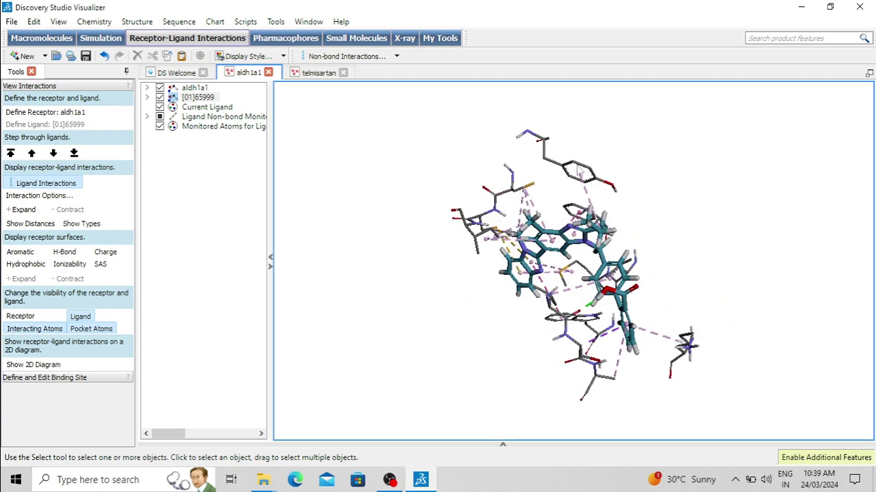
pyautogui.moveTo(661, 207); pyautogui.dragTo(580, 283, button='right')
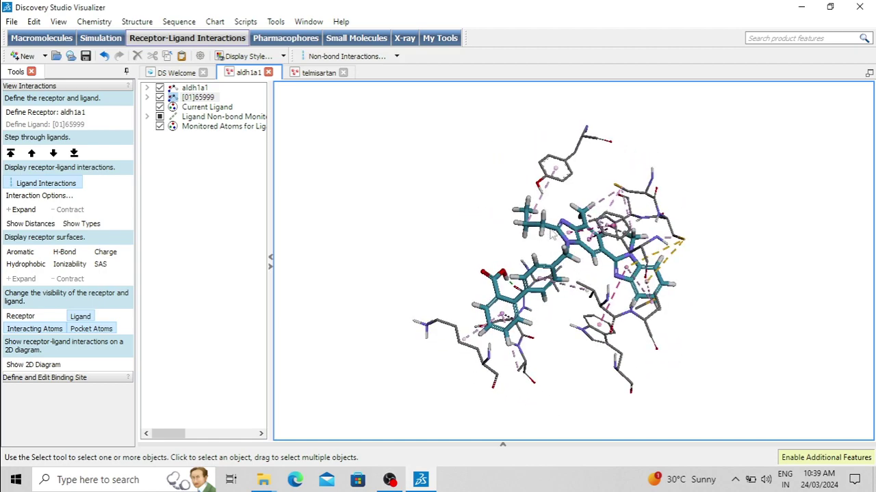
pyautogui.moveTo(692, 280); pyautogui.dragTo(595, 318, button='right')
pyautogui.moveTo(497, 311); pyautogui.dragTo(454, 321, button='right')
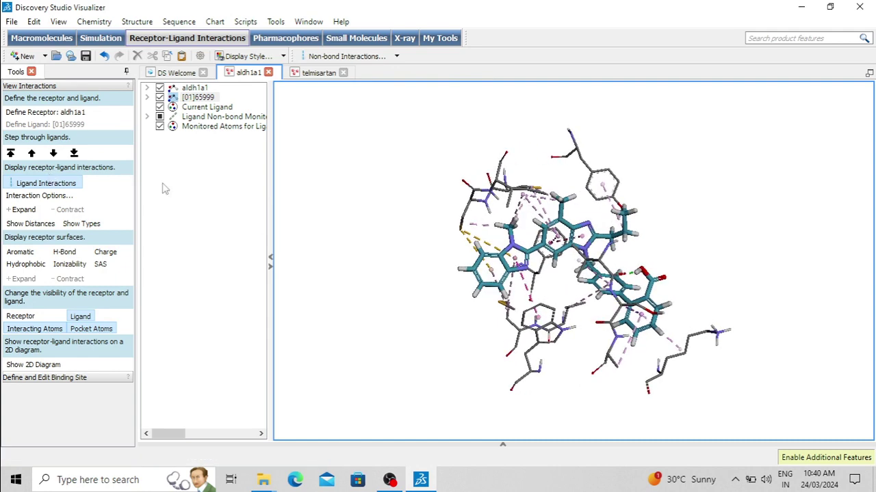
# Add AminoAcid labels with the 3-Letter & ID# attribute to the interacting residues
pyautogui.rightClick(342, 207)
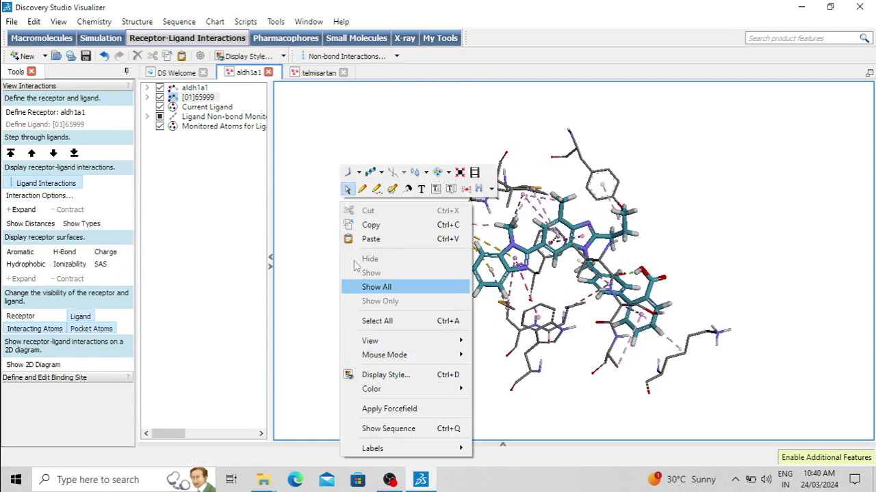
pyautogui.click(335, 139)
pyautogui.rightClick(335, 139)
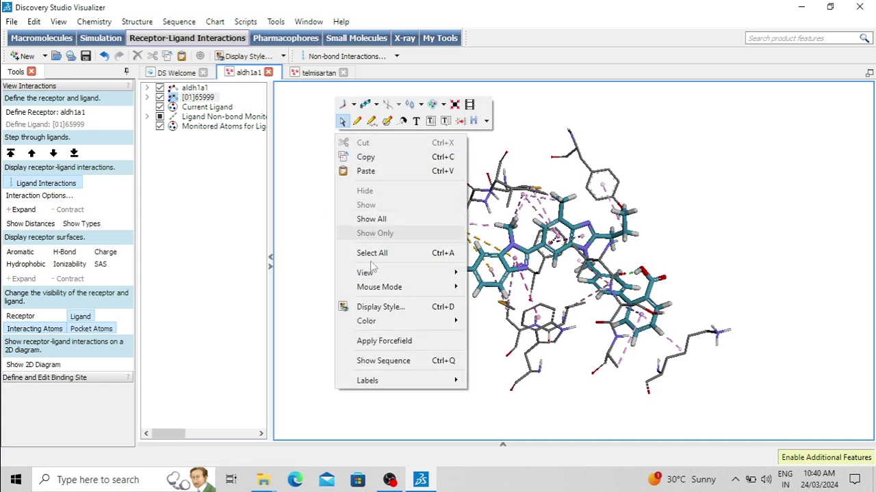
pyautogui.moveTo(420, 387)
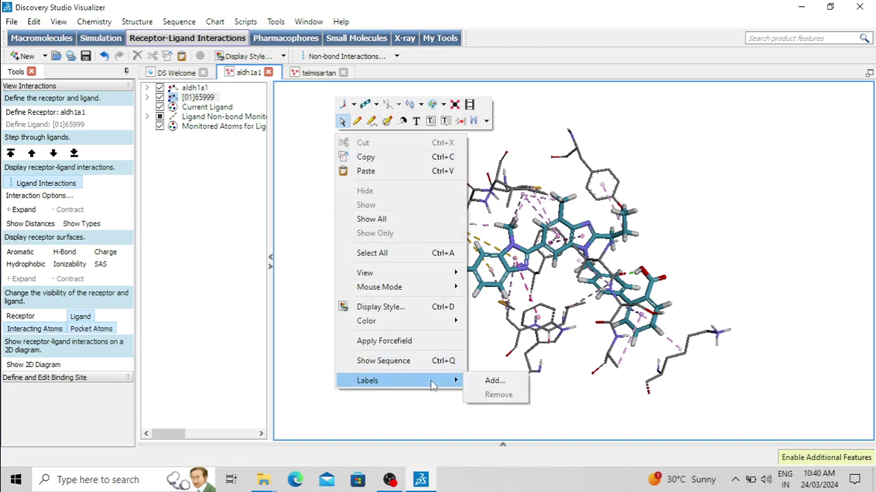
pyautogui.click(488, 383)
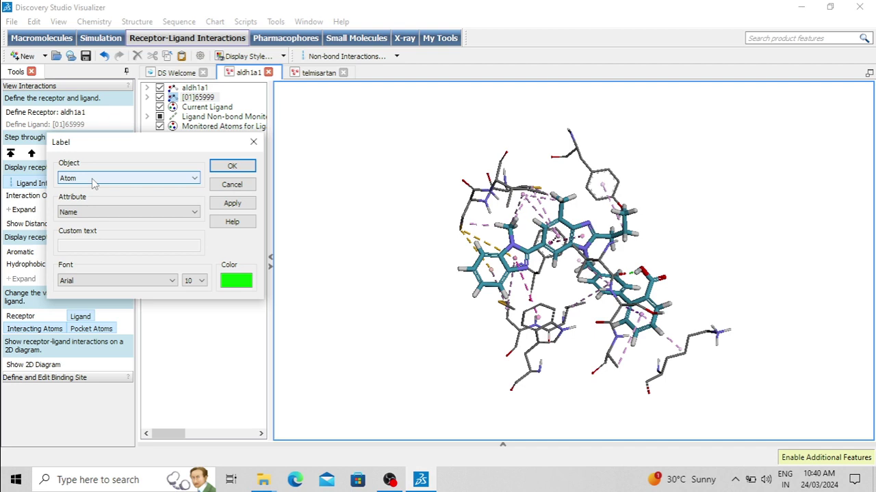
pyautogui.click(94, 179)
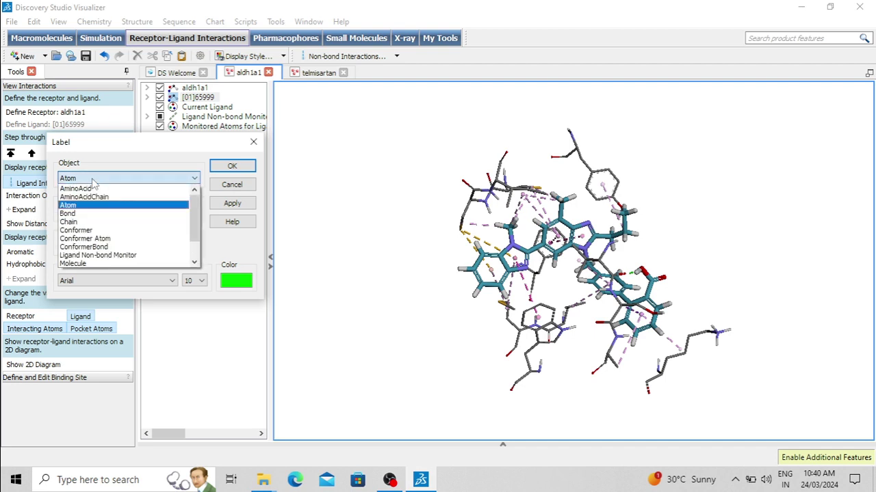
pyautogui.click(91, 189)
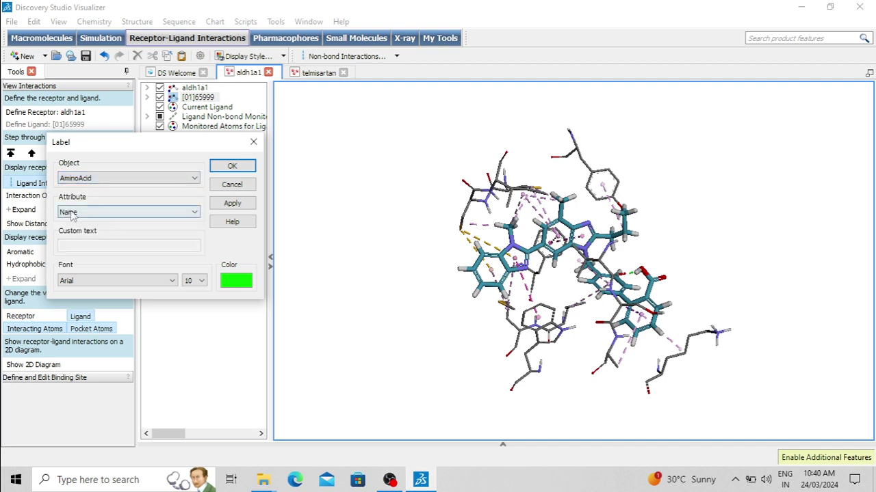
pyautogui.click(71, 213)
pyautogui.scroll(-3, 98, 251)
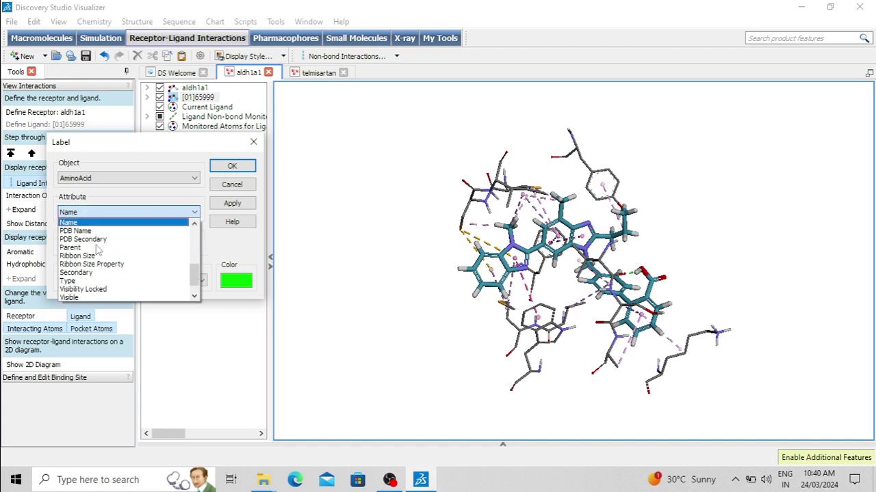
pyautogui.scroll(5, 98, 251)
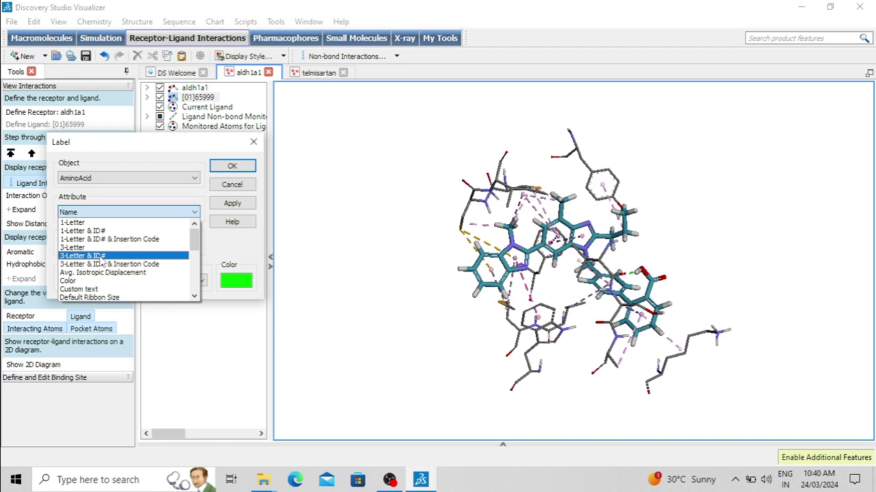
pyautogui.click(102, 257)
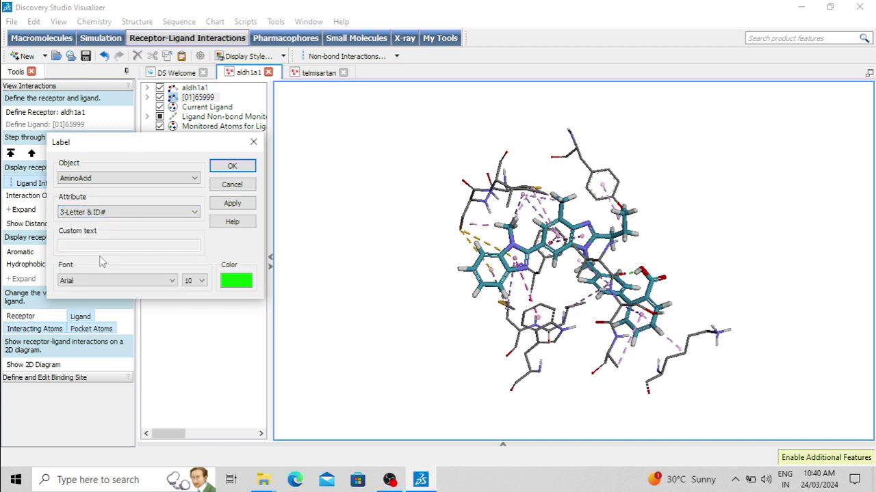
pyautogui.click(232, 204)
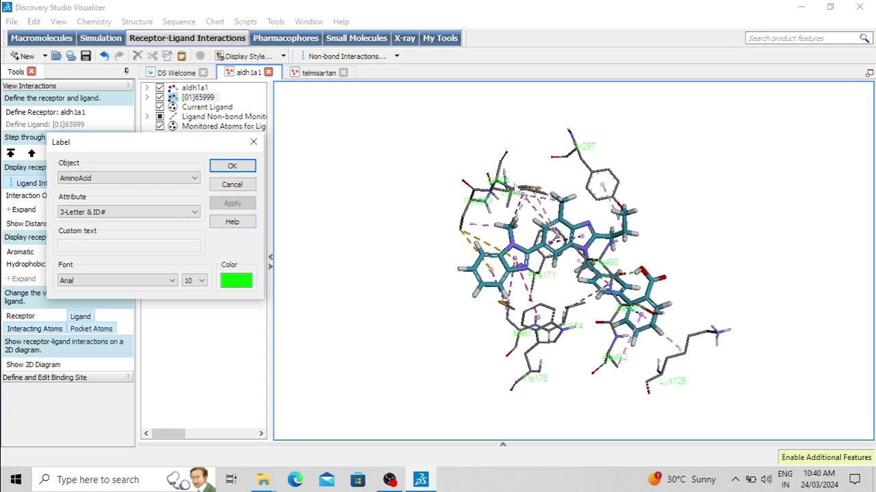
# Change the amino acid label color to dark red #aa0000
pyautogui.click(241, 279)
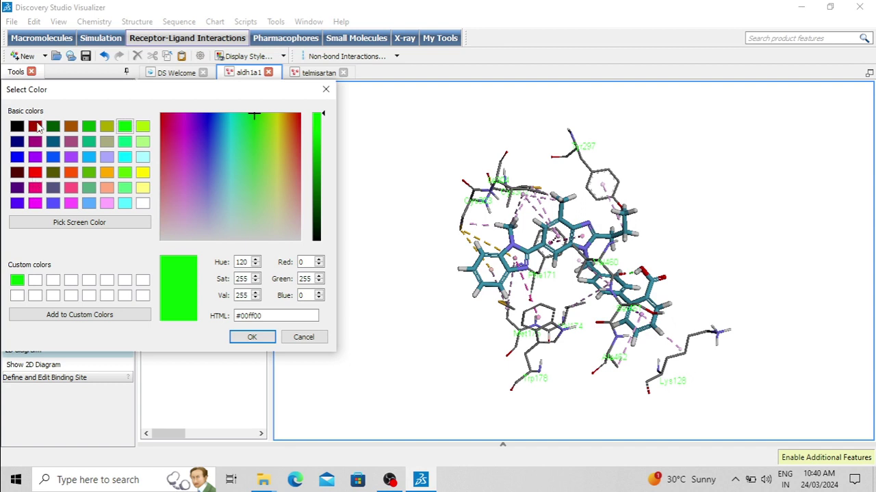
pyautogui.click(35, 125)
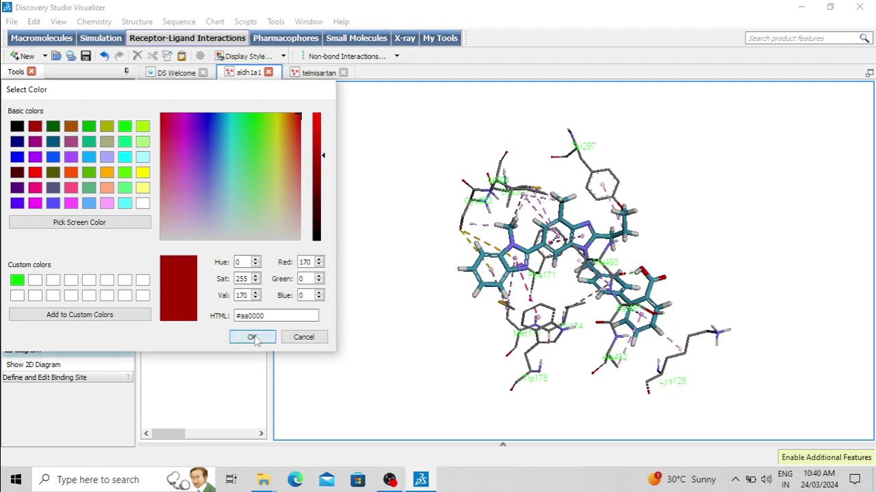
pyautogui.click(255, 338)
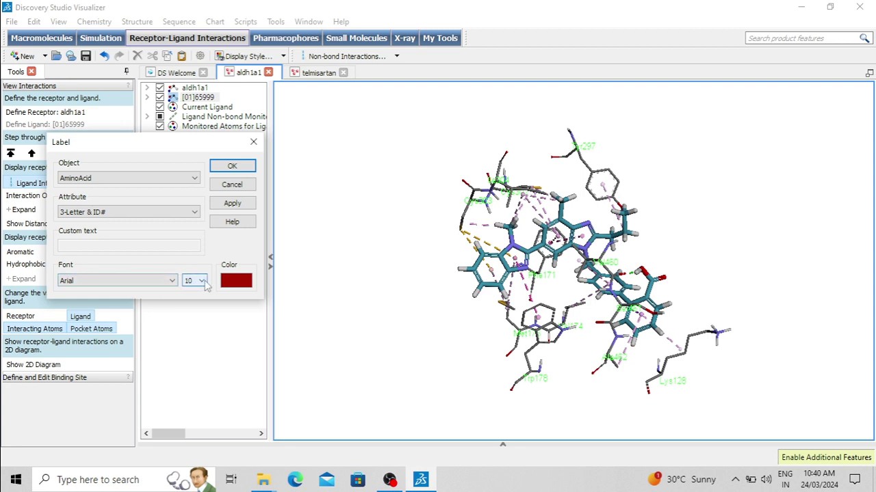
pyautogui.click(232, 167)
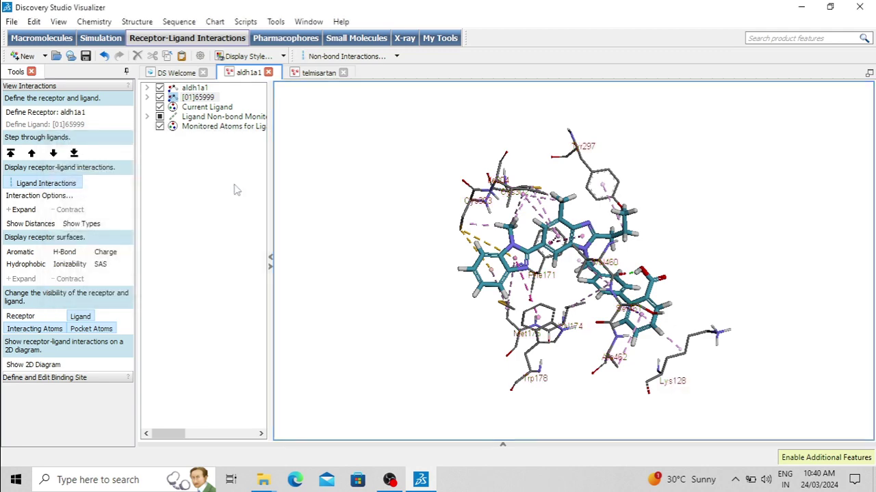
# Show the distances of the ligand's non-bond interactions and inspect them by rotating the complex
pyautogui.moveTo(618, 174); pyautogui.dragTo(389, 324, button='right')
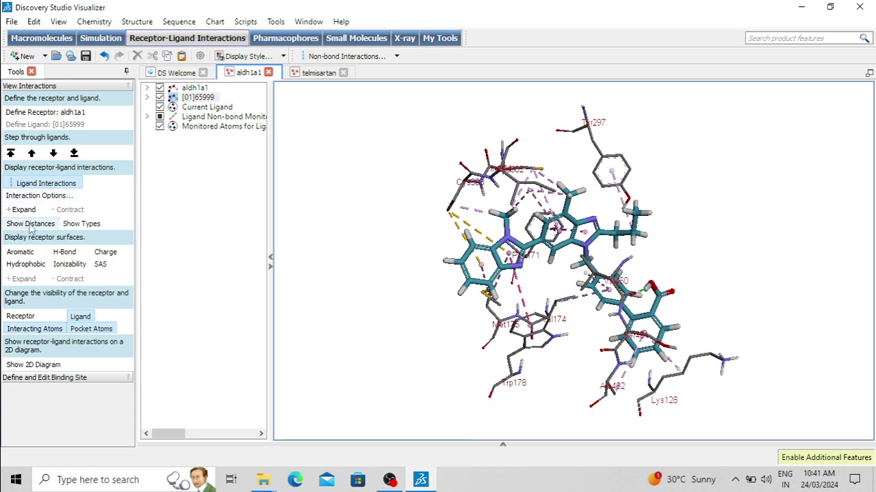
pyautogui.click(30, 225)
pyautogui.moveTo(414, 266); pyautogui.dragTo(472, 208, button='right')
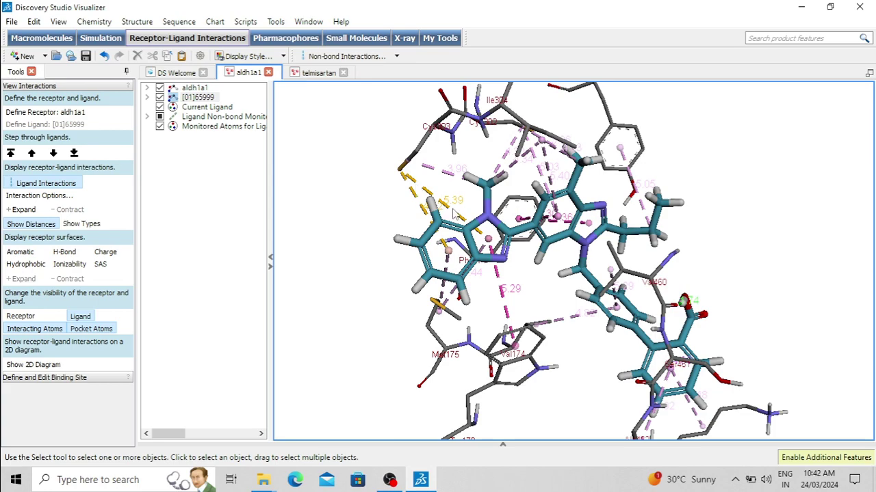
pyautogui.moveTo(474, 195); pyautogui.dragTo(548, 262, button='right')
pyautogui.scroll(-2, 548, 263)
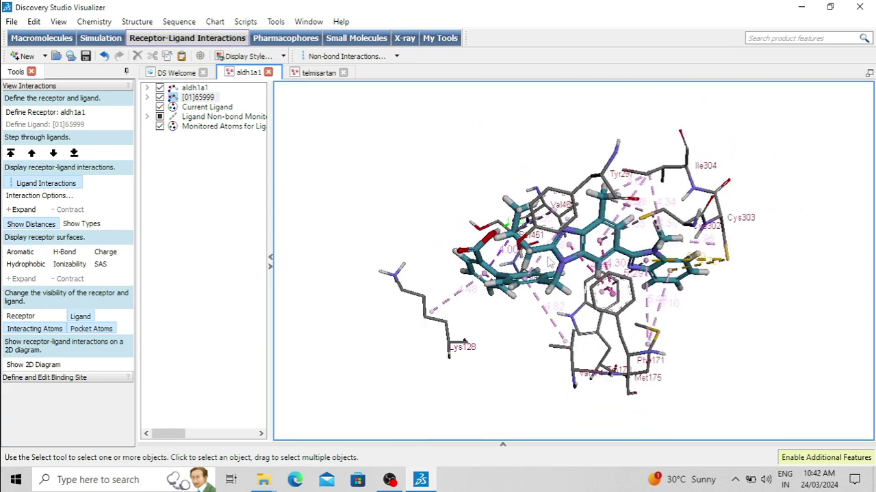
pyautogui.moveTo(748, 304); pyautogui.dragTo(625, 334, button='right')
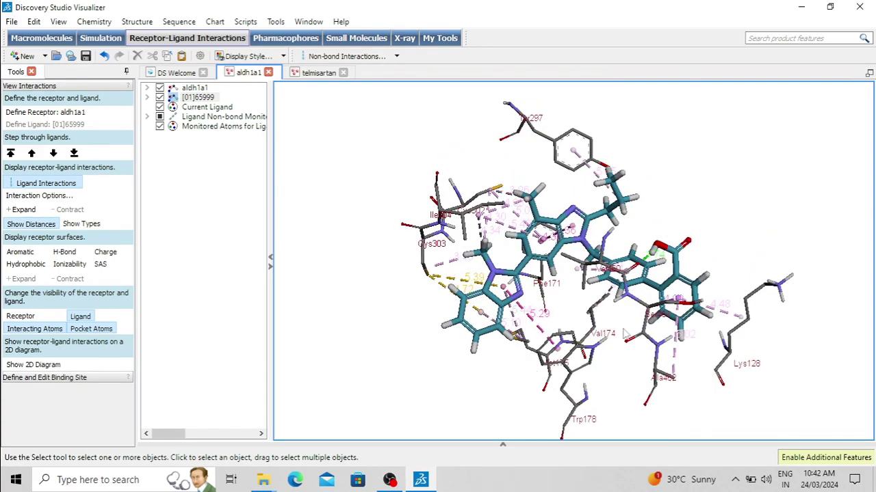
pyautogui.moveTo(653, 268); pyautogui.dragTo(719, 255, button='right')
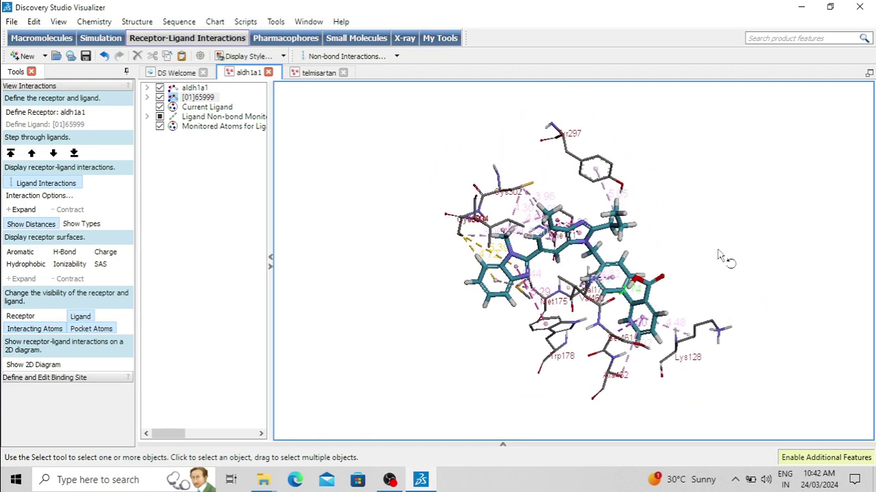
# Rotate the complex to view its interaction distances and show the receptor-ligand interactions as a 2D diagram
pyautogui.rightClick(718, 256)
pyautogui.click(442, 137)
pyautogui.moveTo(442, 137); pyautogui.dragTo(465, 397, button='right')
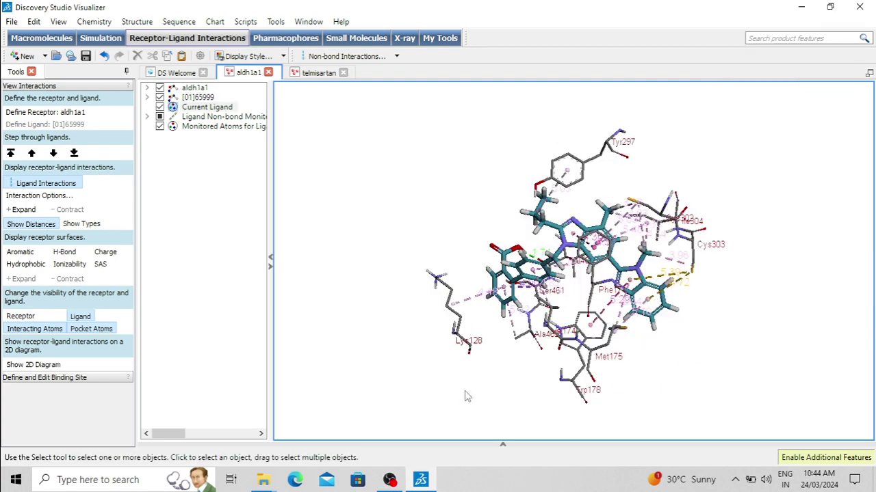
pyautogui.moveTo(402, 188); pyautogui.dragTo(642, 279, button='right')
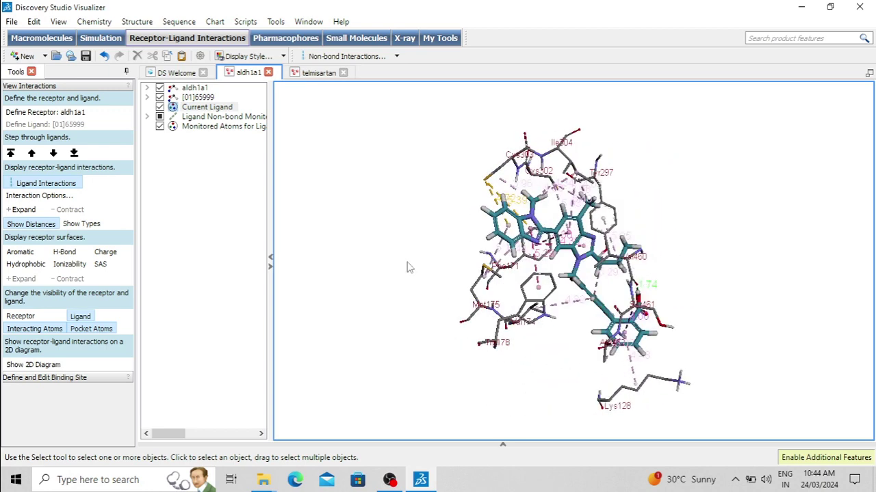
pyautogui.click(42, 365)
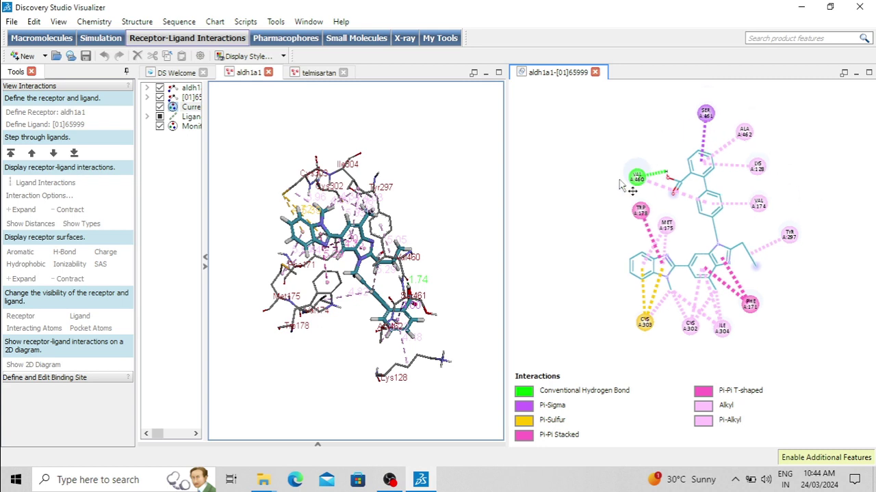
# Set the ligand atoms in the 2D diagram to the Disc display style with a ball size of 0.20
pyautogui.rightClick(590, 145)
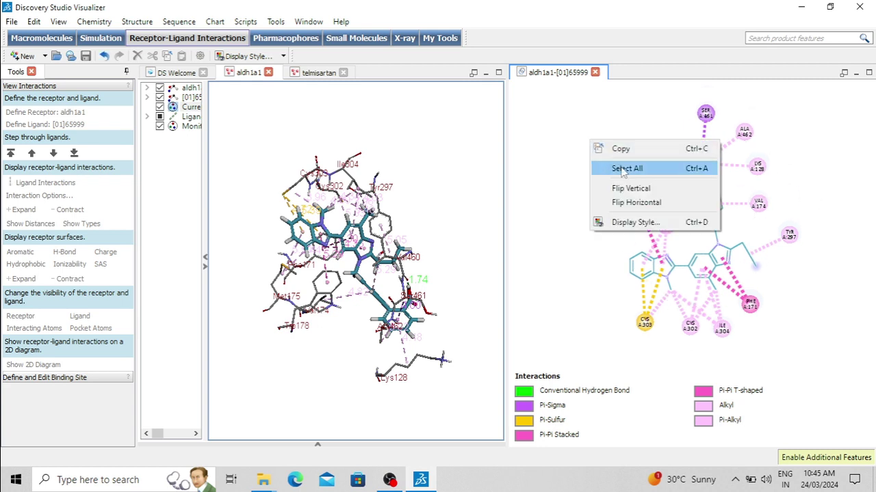
pyautogui.click(636, 223)
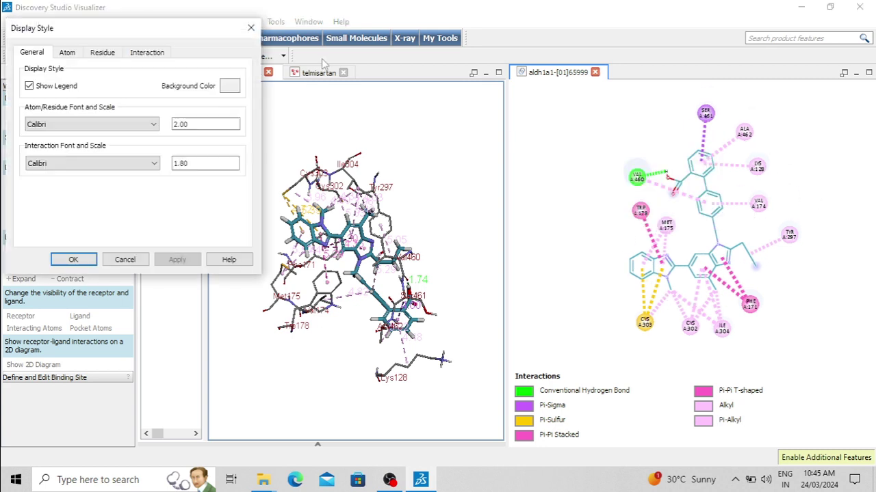
pyautogui.moveTo(147, 26); pyautogui.dragTo(365, 44)
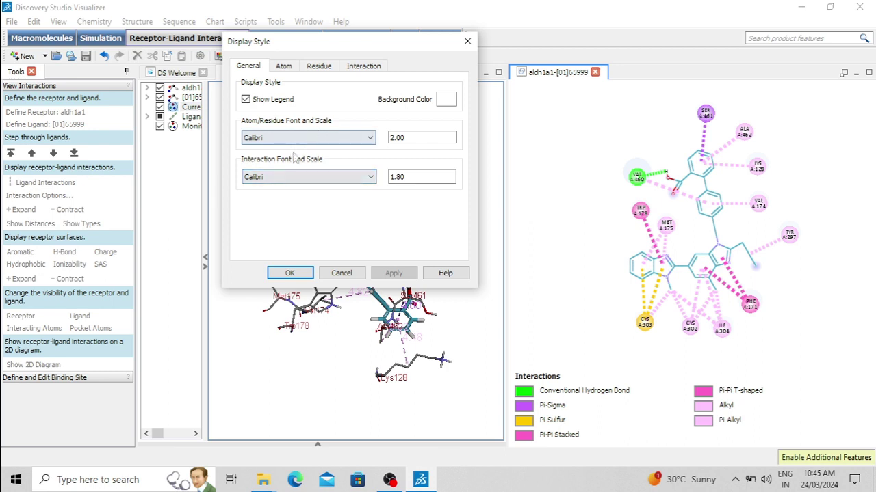
pyautogui.click(288, 66)
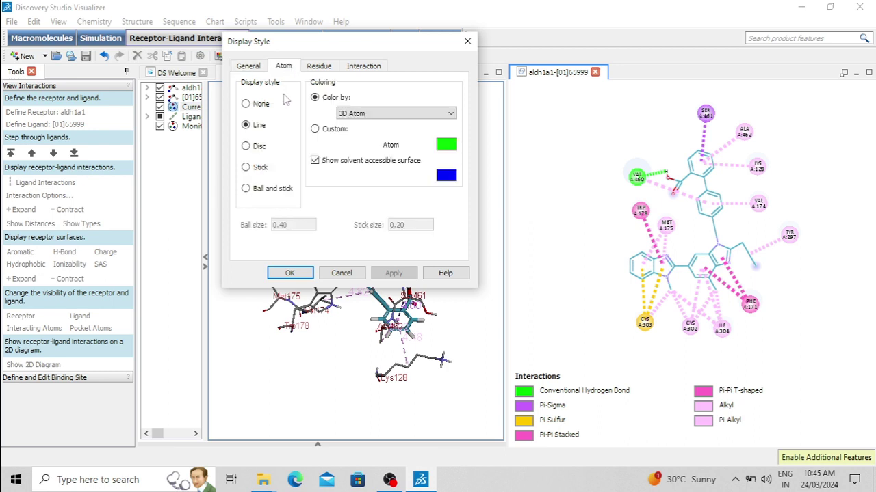
pyautogui.click(260, 147)
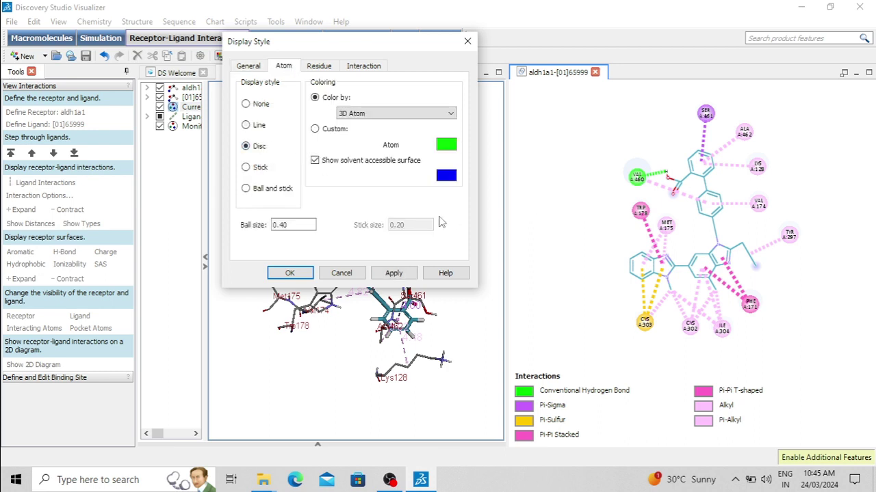
pyautogui.click(394, 273)
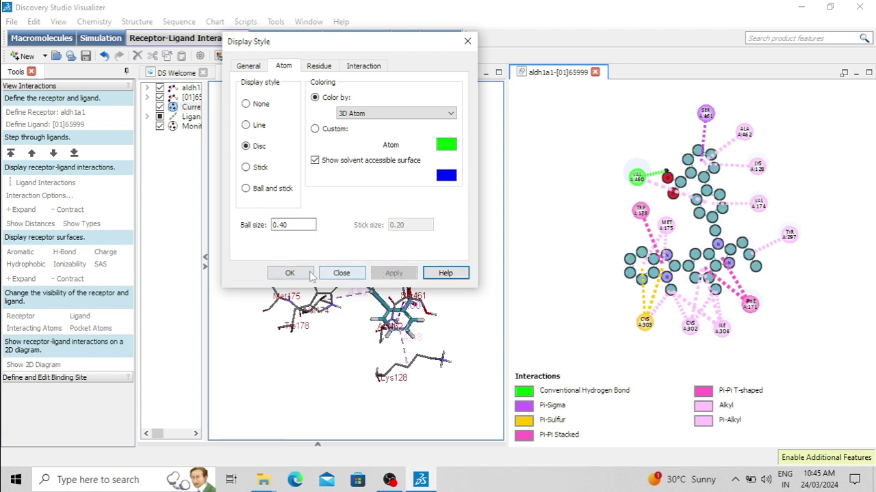
pyautogui.doubleClick(298, 226)
pyautogui.write('0.4')
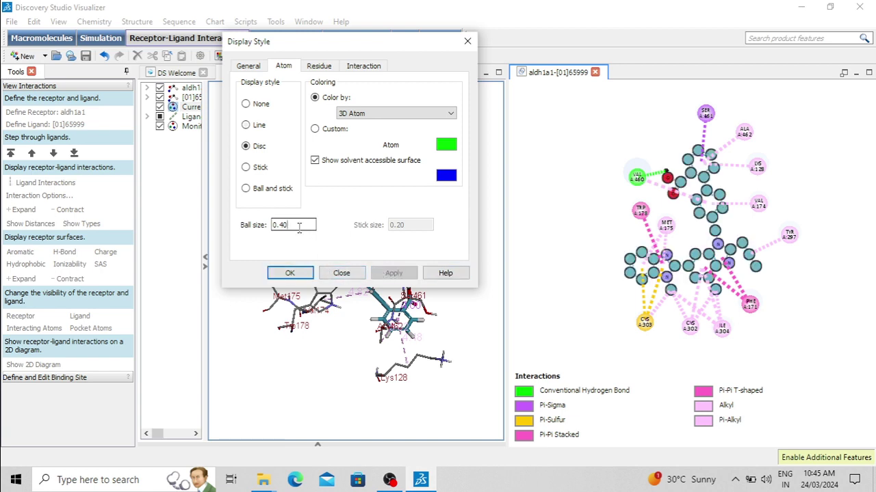
pyautogui.press('BackSpace')
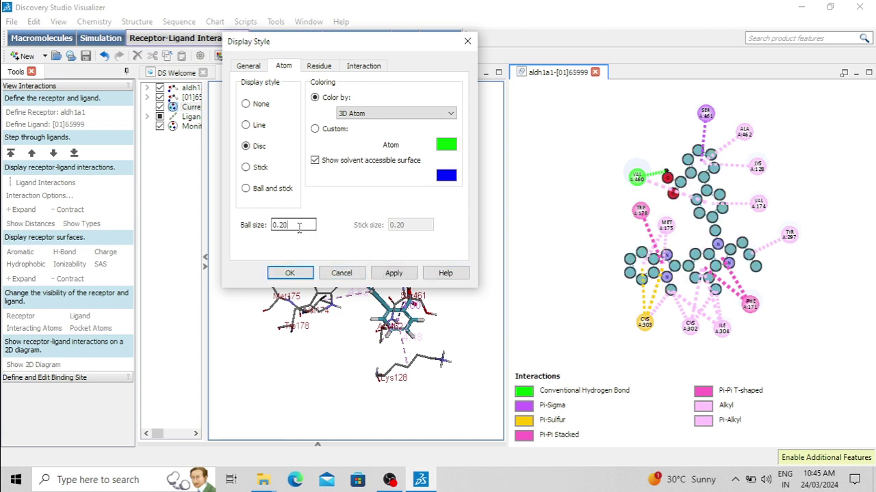
pyautogui.click(402, 273)
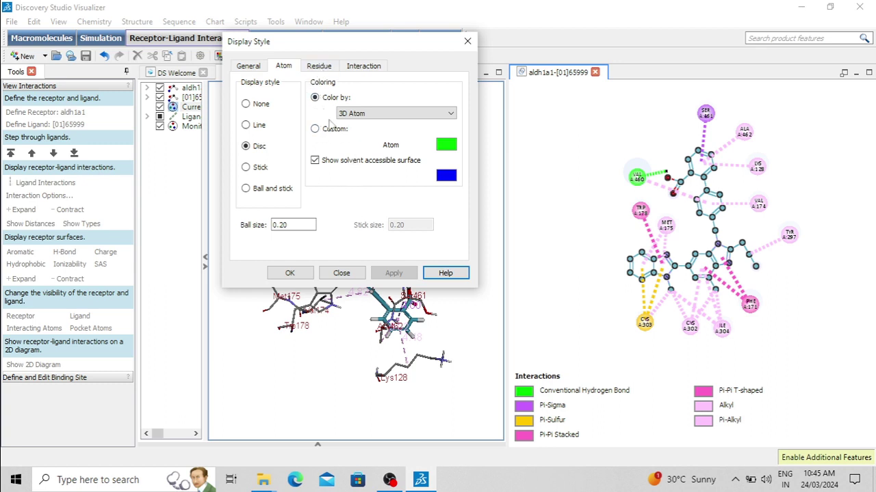
# Try the Stick style on the 2D diagram's ligand atoms, review the interaction display categories, and reapply the Disc style
pyautogui.click(260, 168)
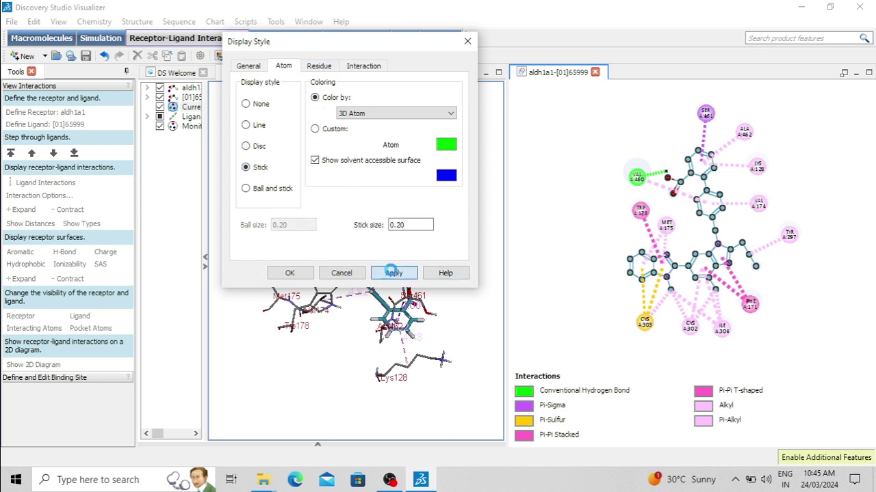
pyautogui.click(393, 274)
pyautogui.click(251, 151)
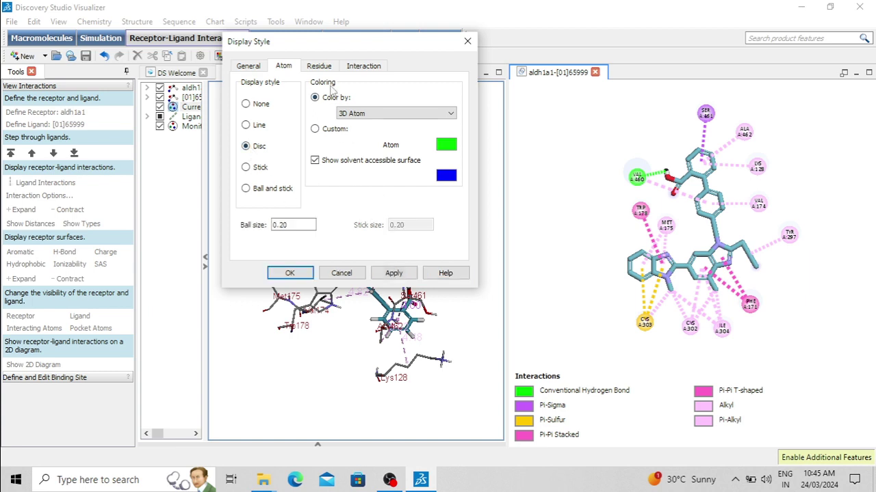
pyautogui.click(358, 68)
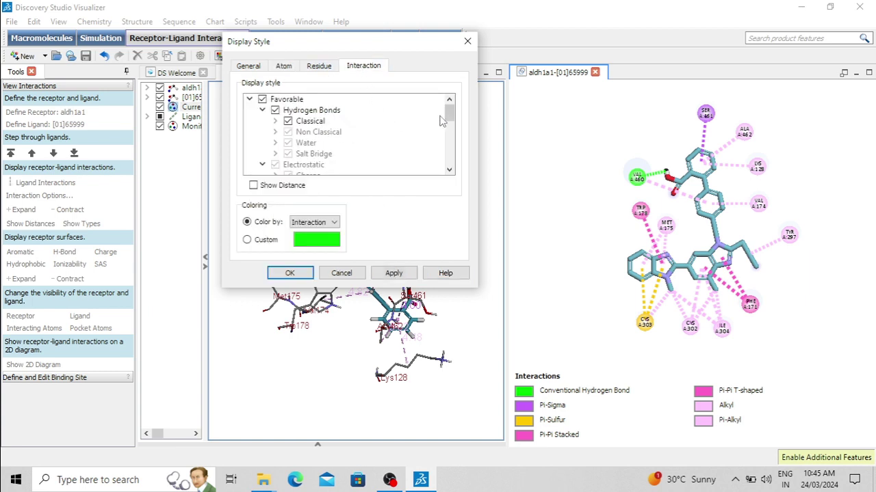
pyautogui.scroll(-5, 442, 121)
pyautogui.scroll(4, 451, 130)
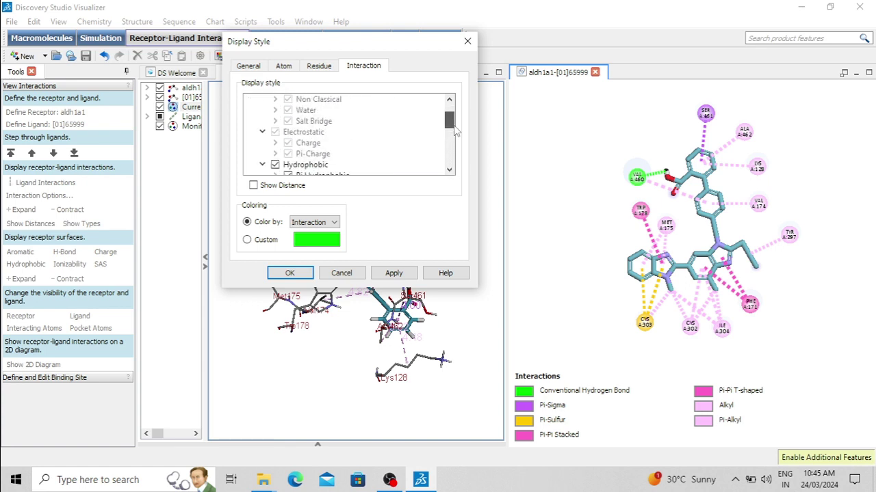
pyautogui.scroll(1, 455, 123)
pyautogui.scroll(-2, 454, 119)
pyautogui.scroll(2, 452, 116)
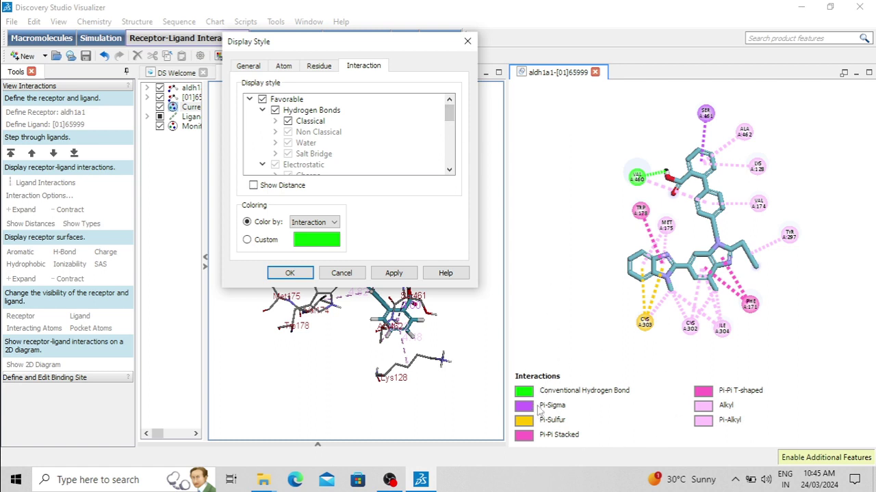
pyautogui.click(400, 273)
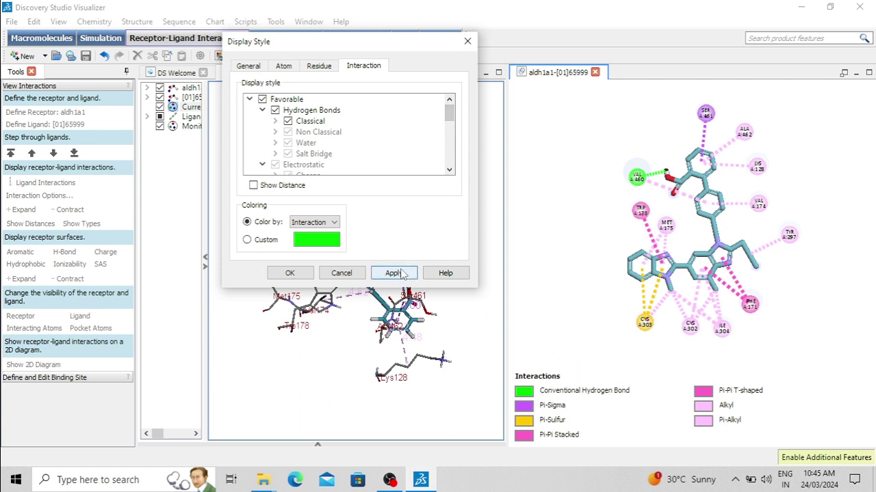
# Try the Line display style on the ligand atoms of the 2D diagram
pyautogui.click(284, 66)
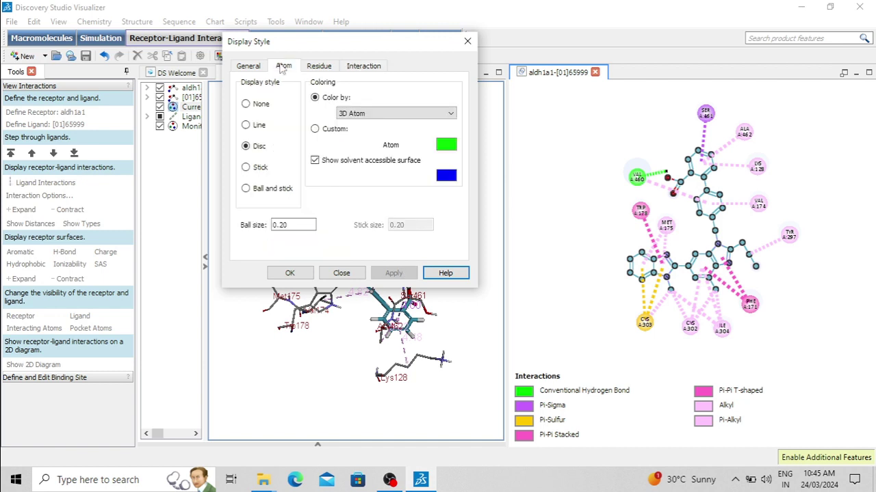
pyautogui.click(257, 127)
pyautogui.click(395, 274)
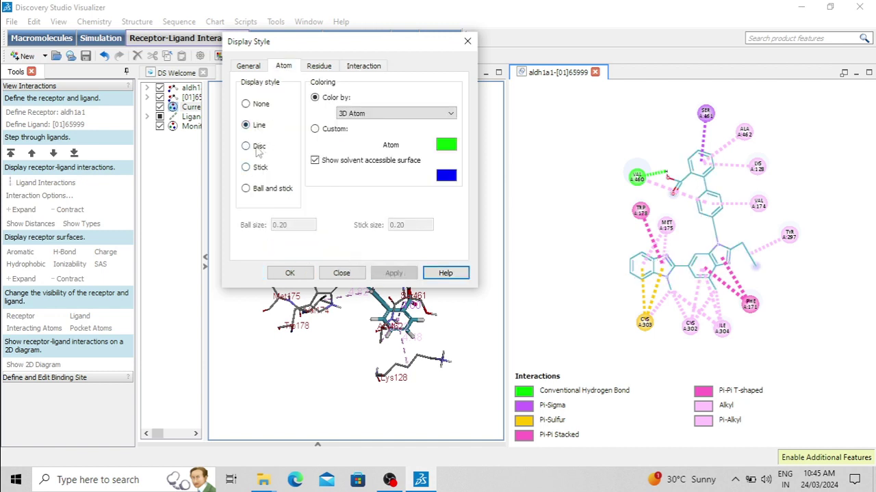
pyautogui.click(257, 171)
# Apply the Disc display style to the ligand atoms of the 2D diagram and close the display settings
pyautogui.click(250, 148)
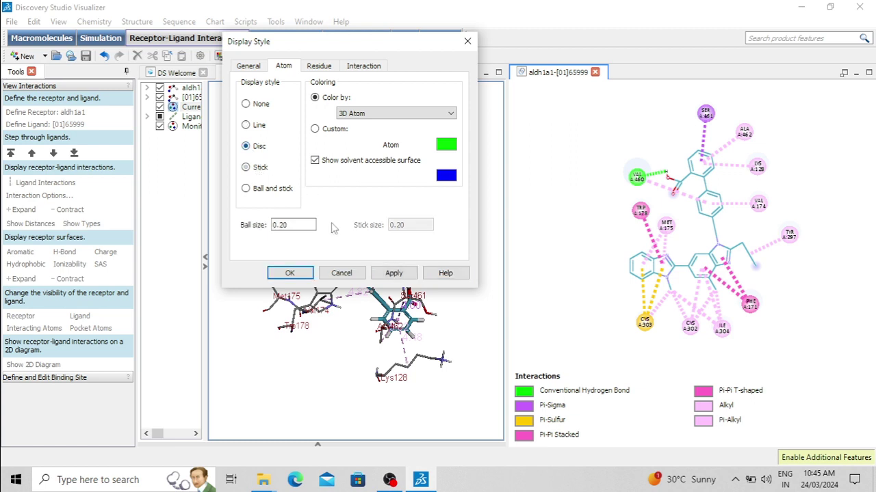
pyautogui.click(395, 273)
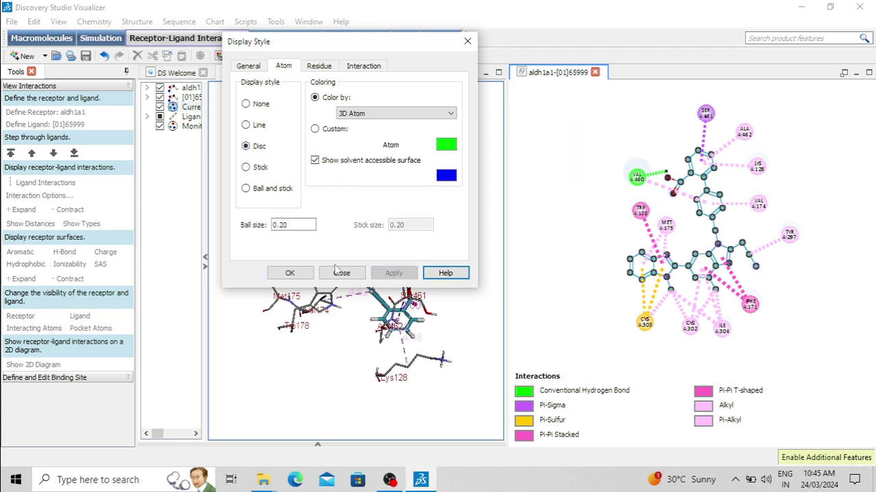
pyautogui.click(289, 273)
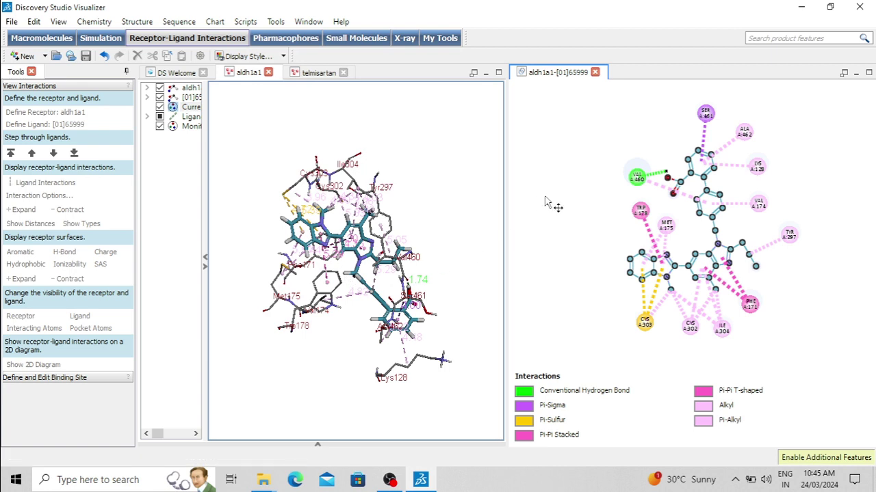
# Show the distance of each interaction in the 2D diagram, colored by Interaction, and inspect the distance labels
pyautogui.scroll(1, 796, 210)
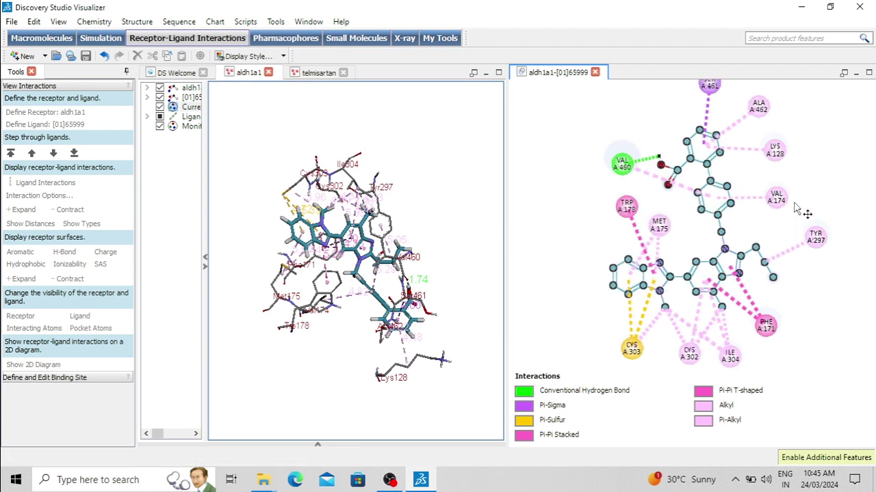
pyautogui.scroll(-1, 795, 210)
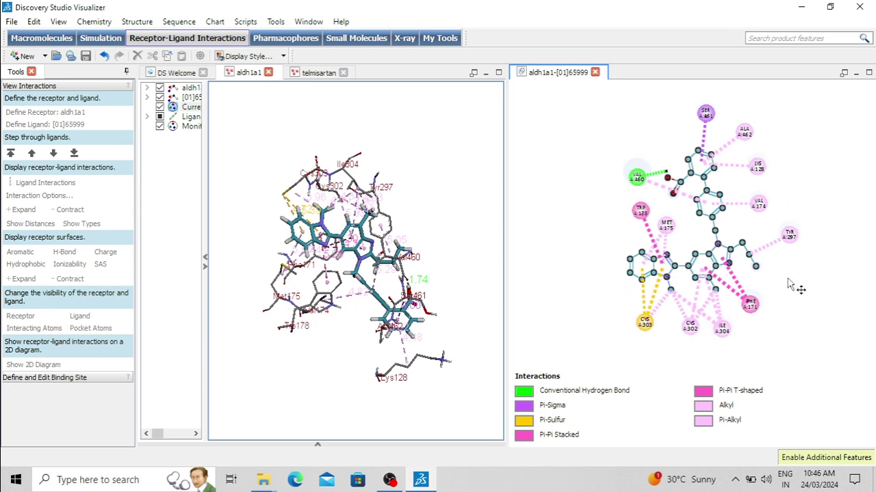
pyautogui.rightClick(577, 137)
pyautogui.click(619, 215)
pyautogui.click(364, 66)
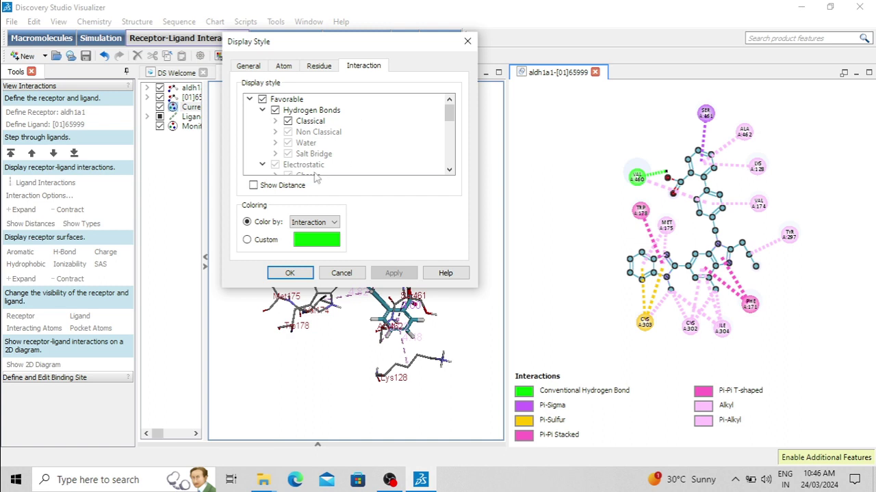
pyautogui.click(253, 185)
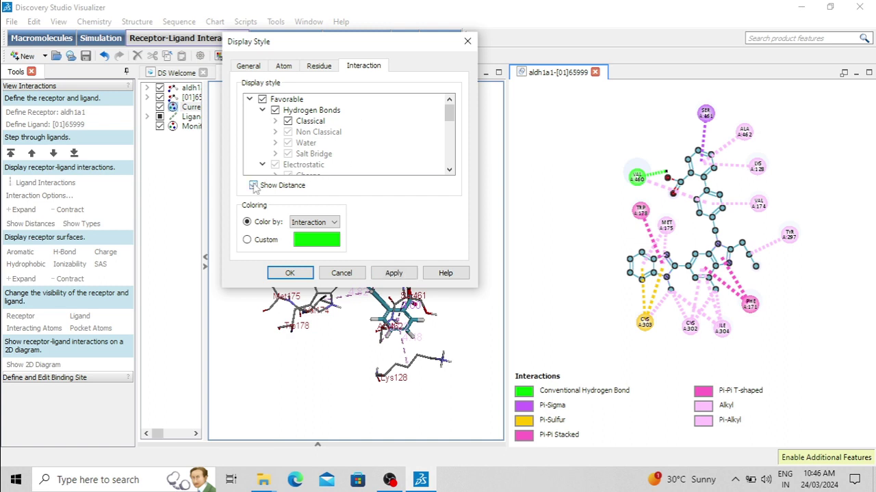
pyautogui.click(393, 272)
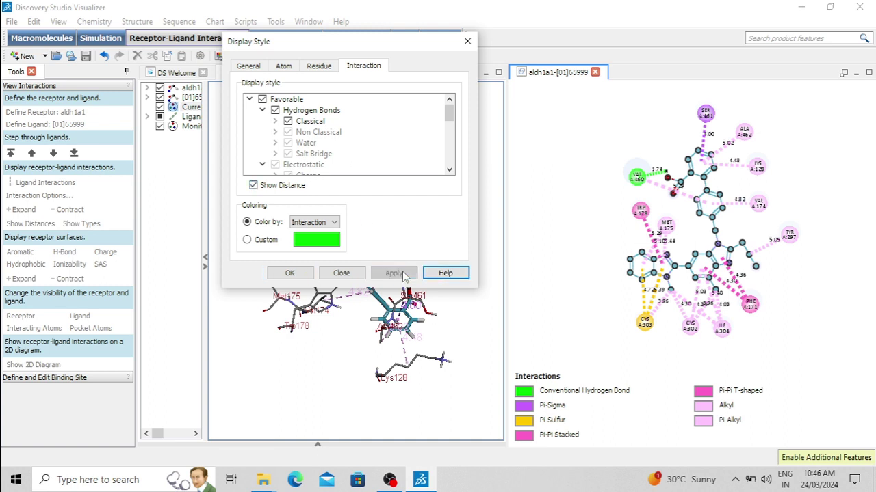
pyautogui.click(289, 273)
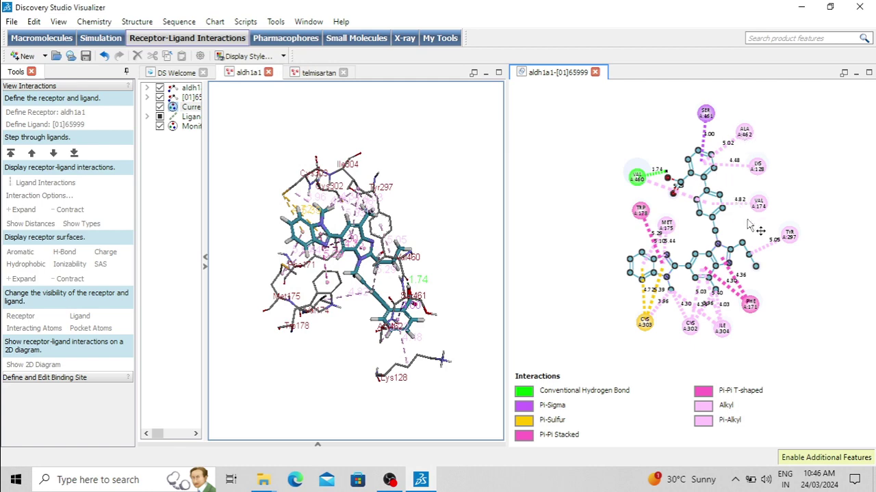
pyautogui.scroll(3, 760, 232)
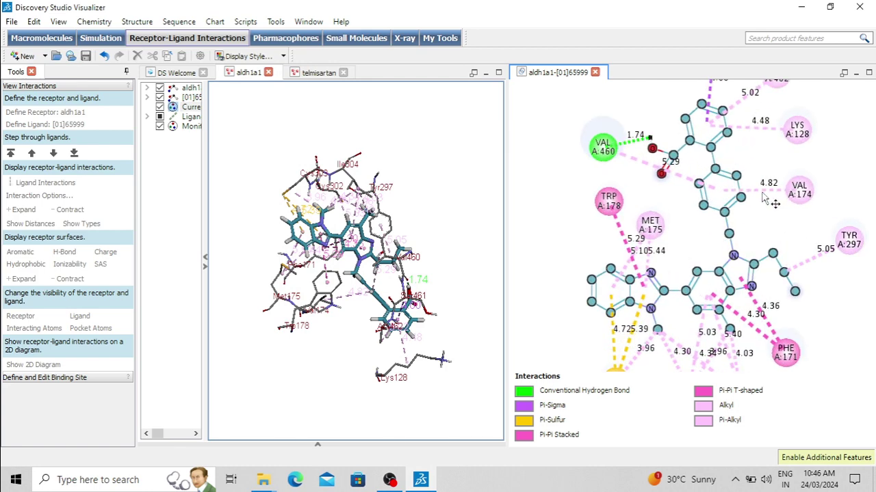
pyautogui.scroll(-3, 765, 200)
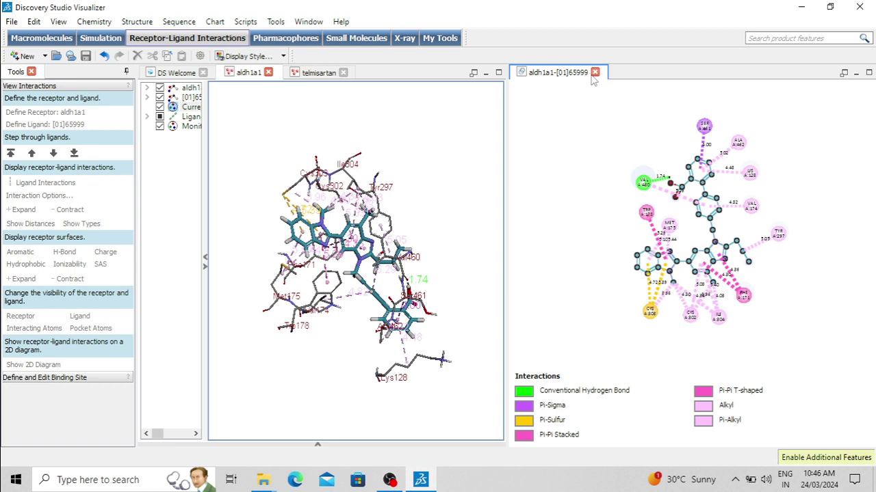
# Save the 2D interaction diagram to the Desktop as an Image Files type named aldh1a1-[01]65999
pyautogui.scroll(2, 777, 225)
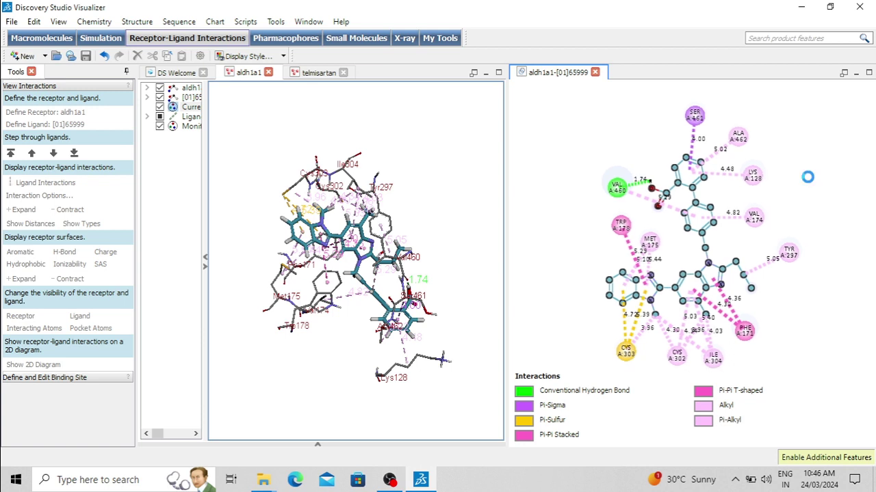
pyautogui.click(12, 22)
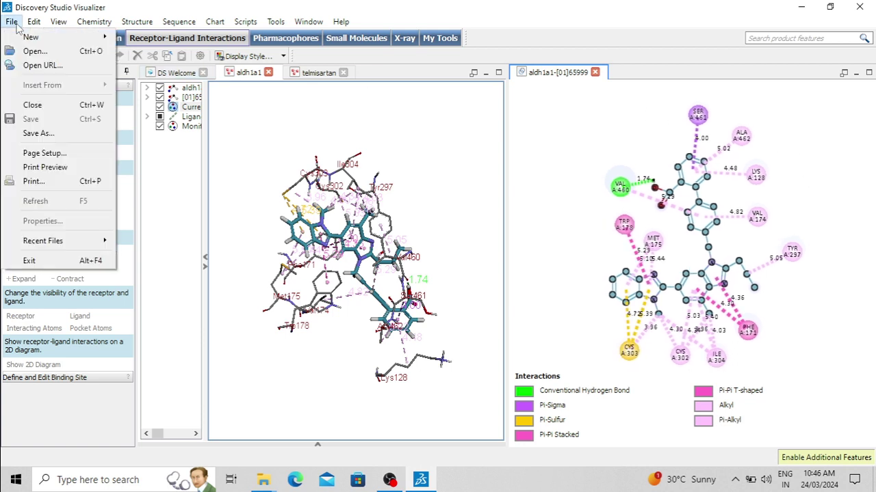
pyautogui.click(38, 133)
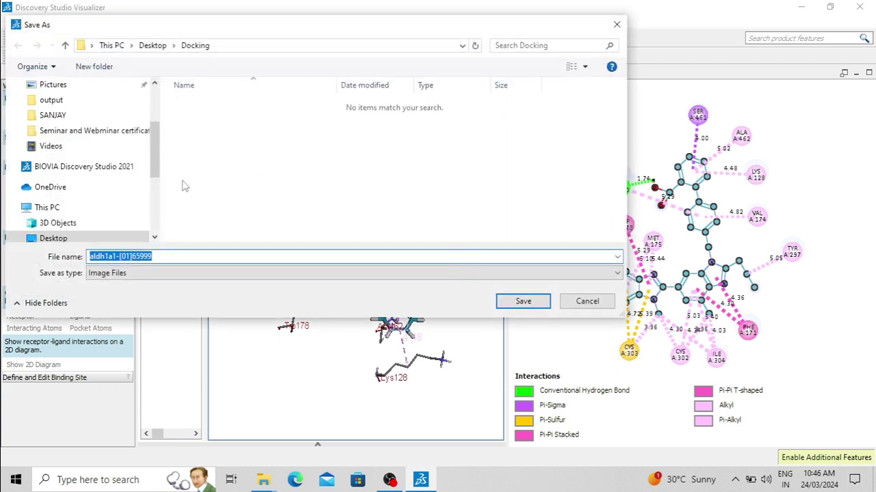
pyautogui.scroll(3, 89, 158)
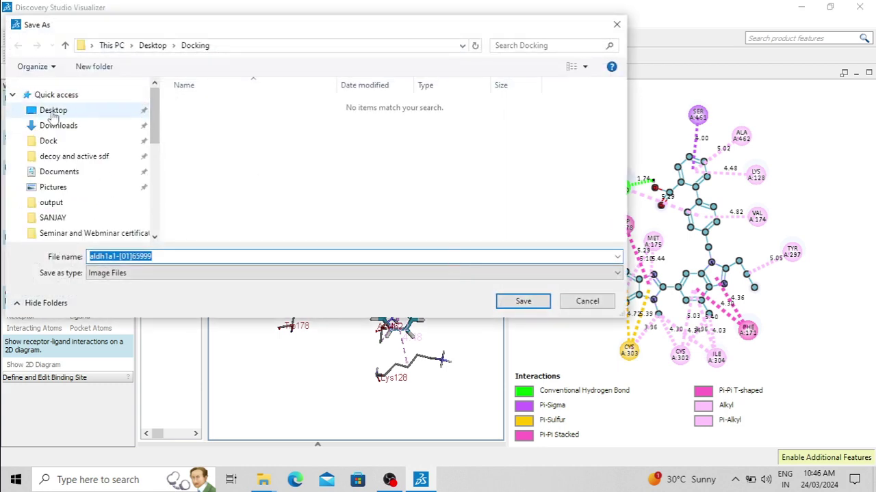
pyautogui.click(53, 114)
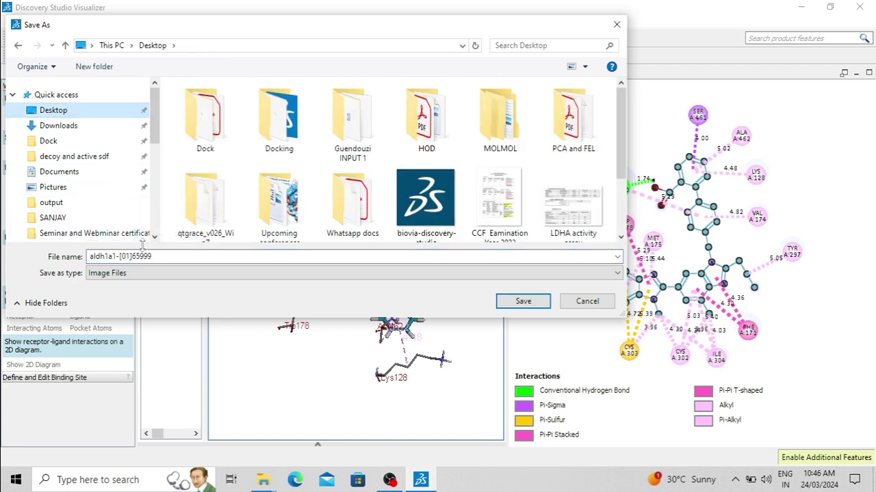
pyautogui.click(156, 256)
pyautogui.click(135, 272)
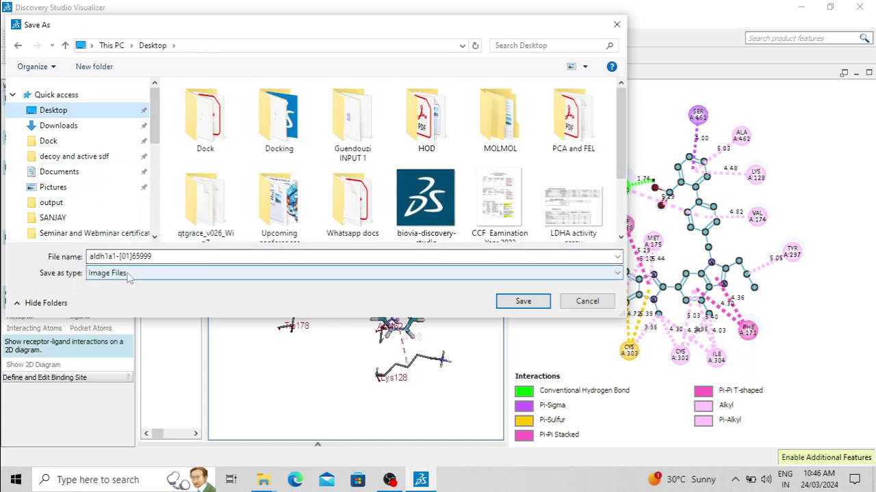
pyautogui.click(137, 282)
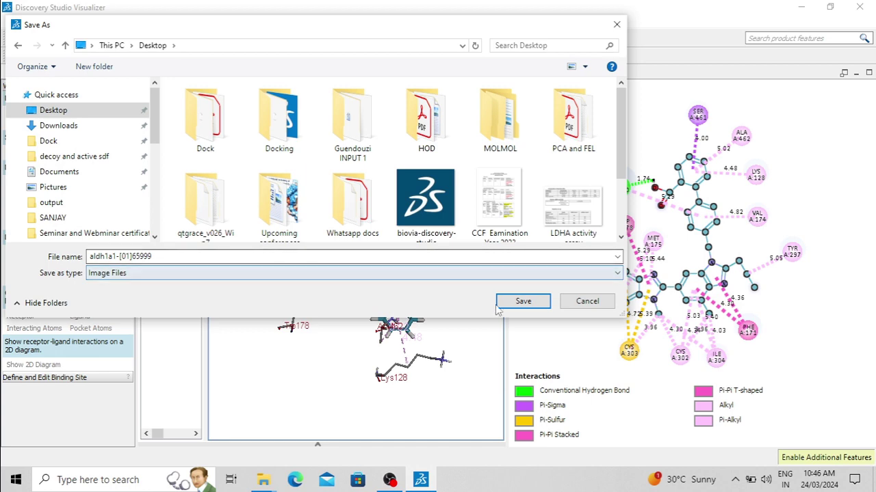
pyautogui.click(523, 303)
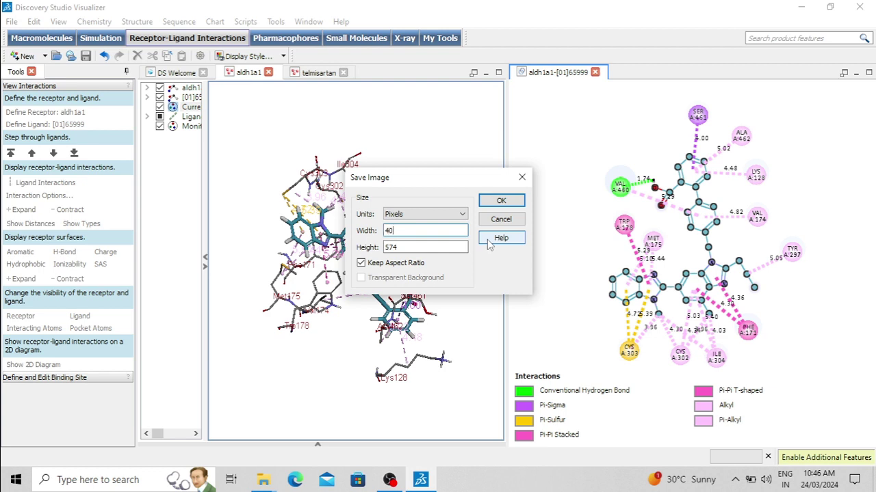
# Set the exported image size to 4000 pixels wide and 4007 pixels high and complete the export
pyautogui.doubleClick(397, 248)
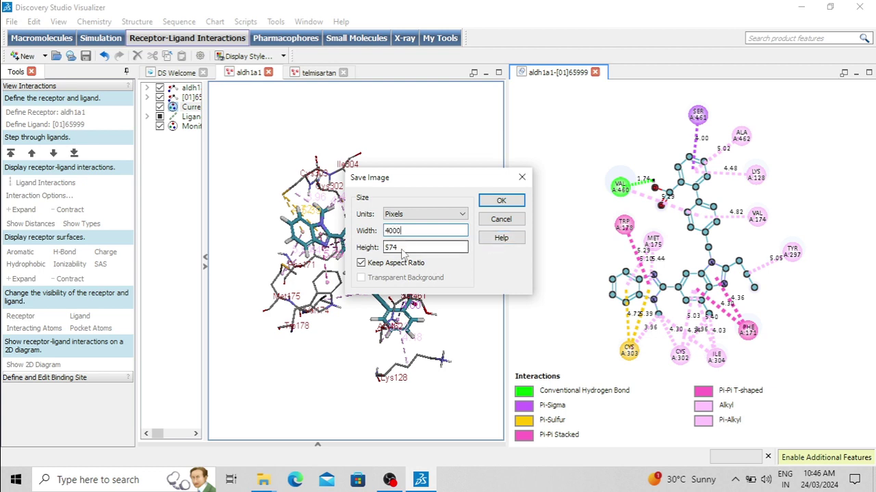
pyautogui.write('4007')
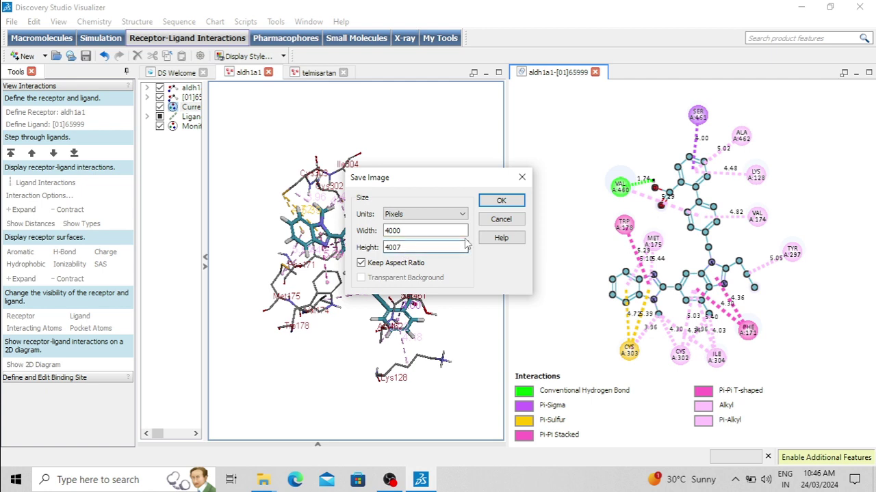
pyautogui.click(501, 201)
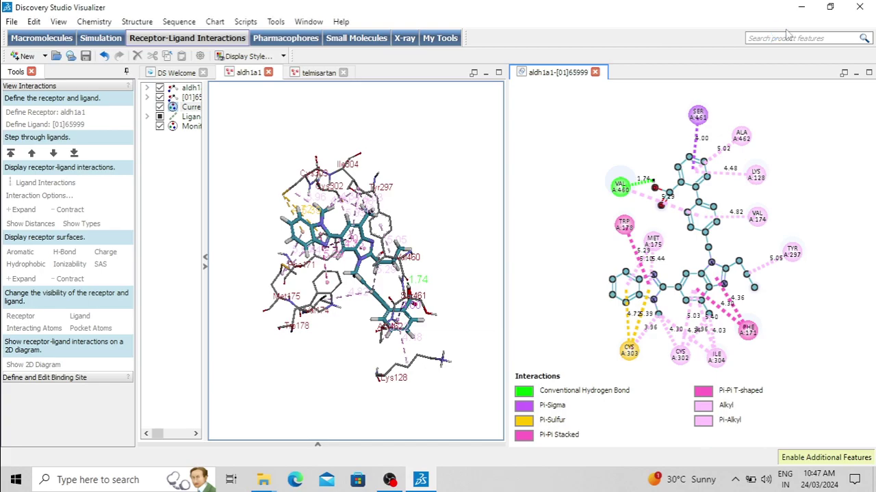
# Open the saved aldh1a1-[01]65999.png in the image viewer and examine its residue labels and interaction distances up close
pyautogui.click(801, 14)
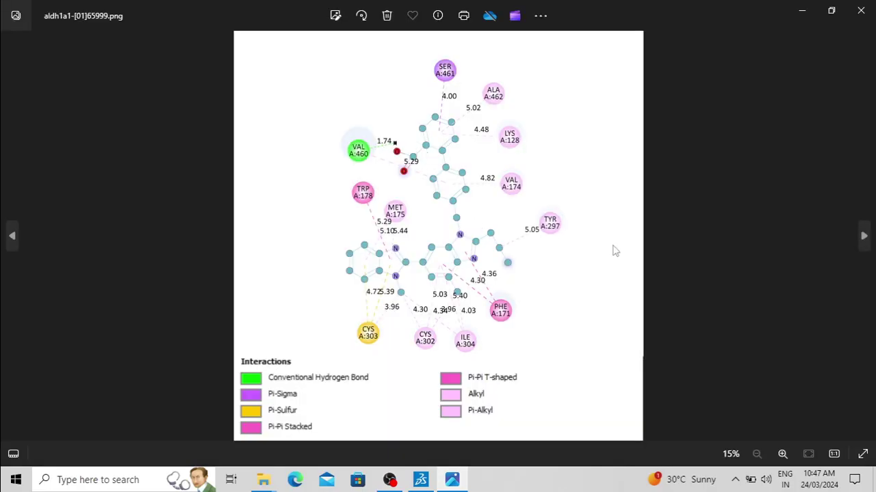
pyautogui.scroll(2, 613, 252)
pyautogui.scroll(-2, 609, 253)
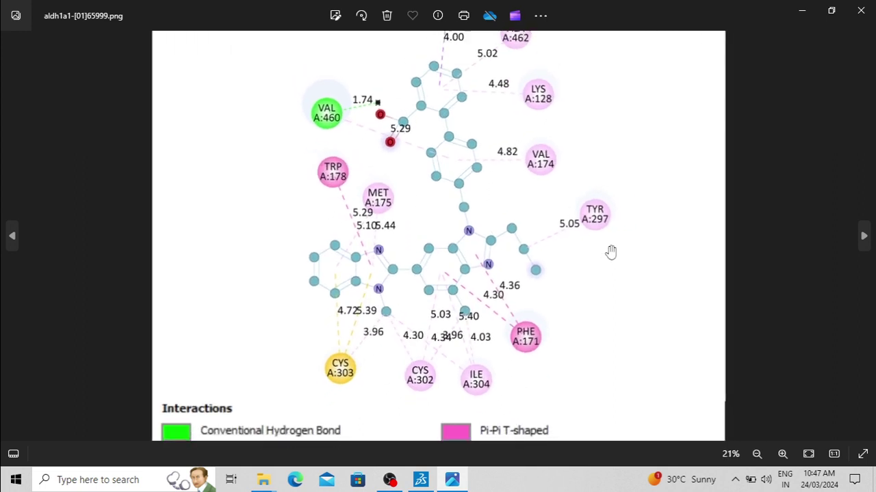
pyautogui.scroll(-1, 608, 253)
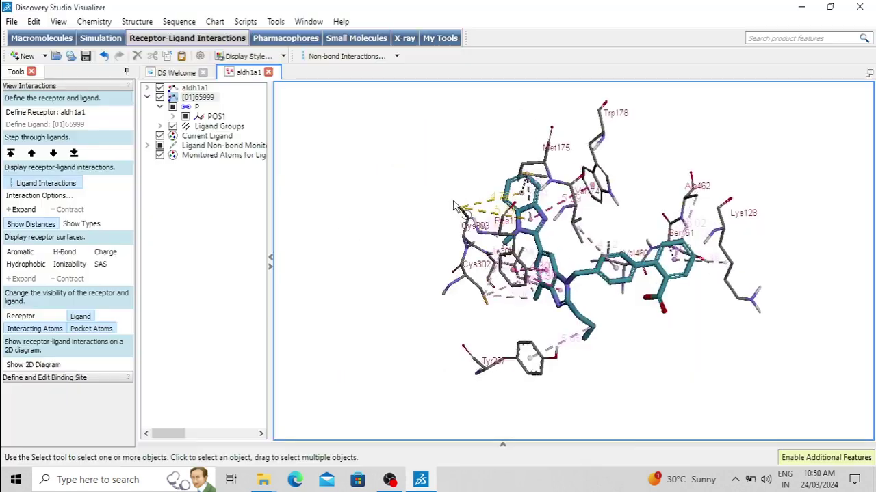
# Display the Aromatic receptor surface around the ligand in the 3D view of aldh1a1
pyautogui.moveTo(540, 205); pyautogui.dragTo(565, 226, button='right')
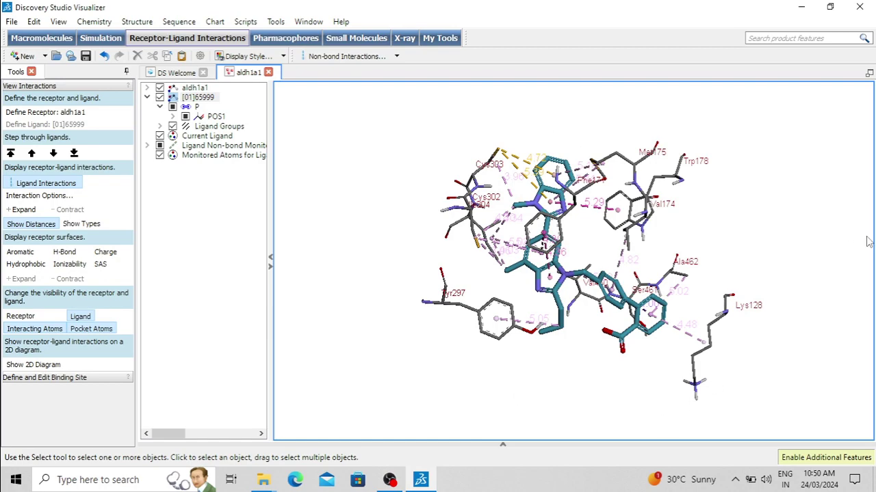
pyautogui.moveTo(773, 207); pyautogui.dragTo(566, 282, button='right')
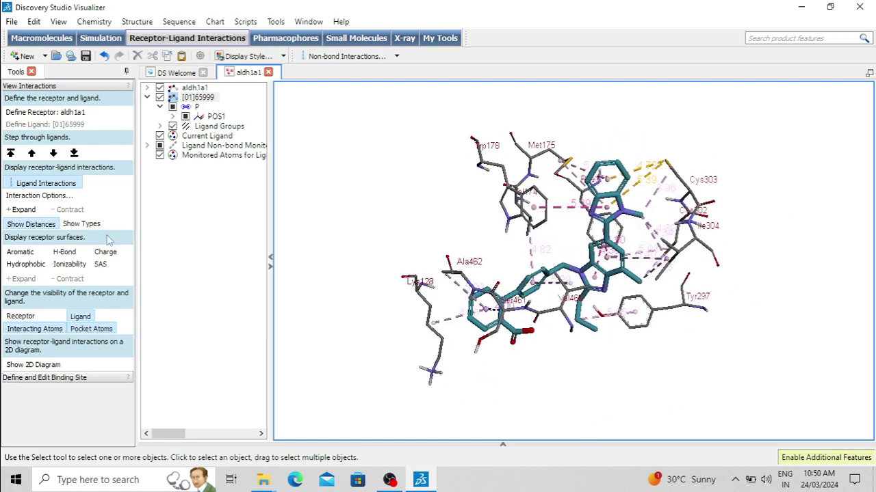
pyautogui.click(29, 253)
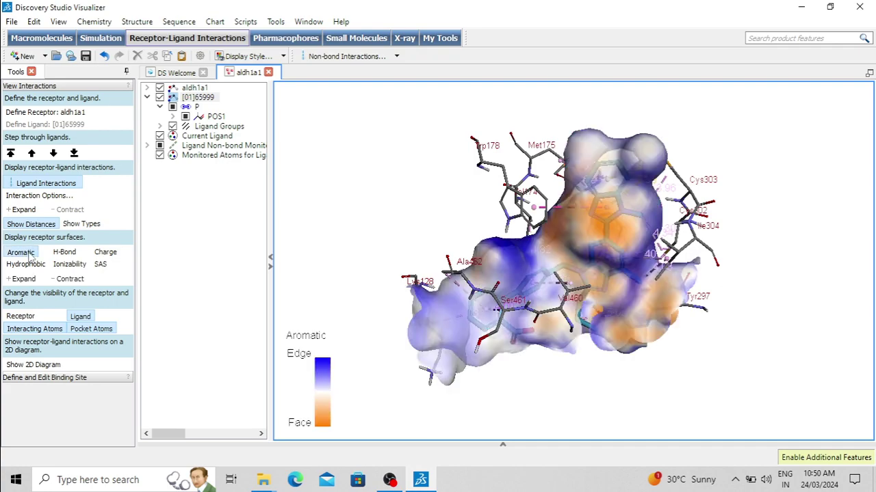
# Switch the receptor surface around the ligand to H-Bond coloring
pyautogui.moveTo(392, 168); pyautogui.dragTo(602, 228, button='right')
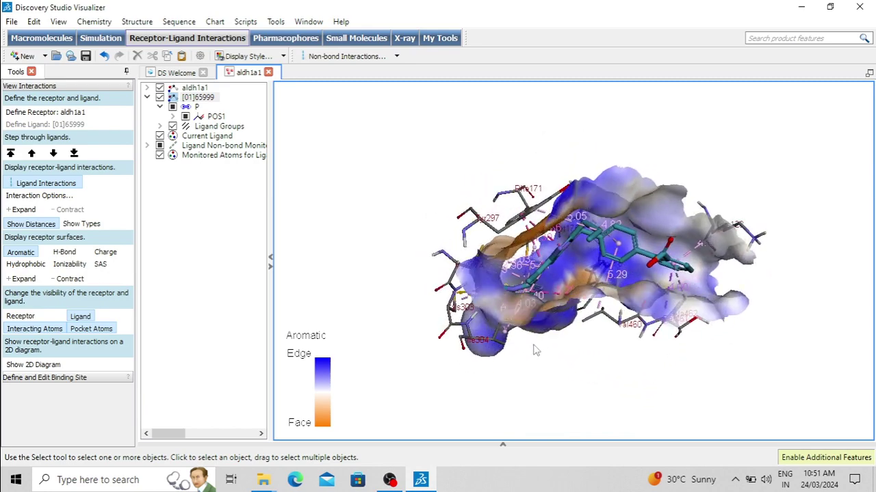
pyautogui.moveTo(667, 147)
pyautogui.mouseDown(button='right')
pyautogui.moveTo(698, 166)
pyautogui.moveTo(670, 141)
pyautogui.mouseUp(button='right')
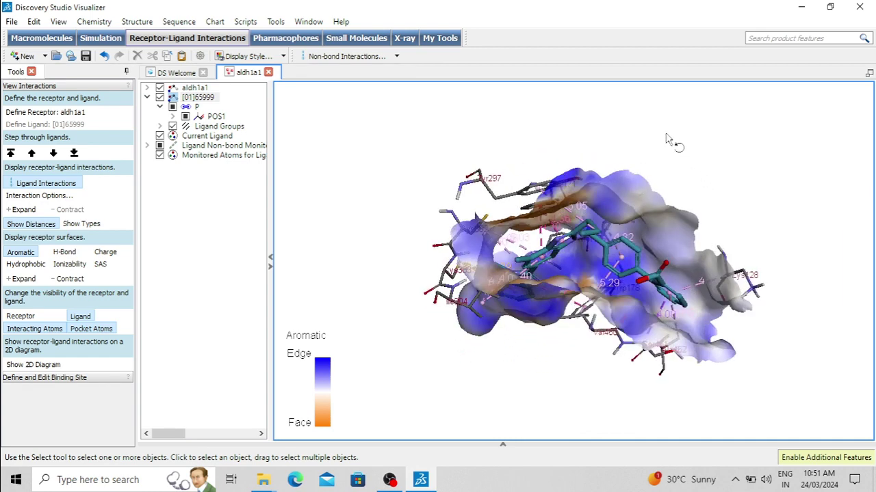
pyautogui.click(68, 255)
# Switch the receptor surface around the ligand to Hydrophobic coloring and inspect the binding pocket
pyautogui.moveTo(569, 368); pyautogui.dragTo(559, 388, button='right')
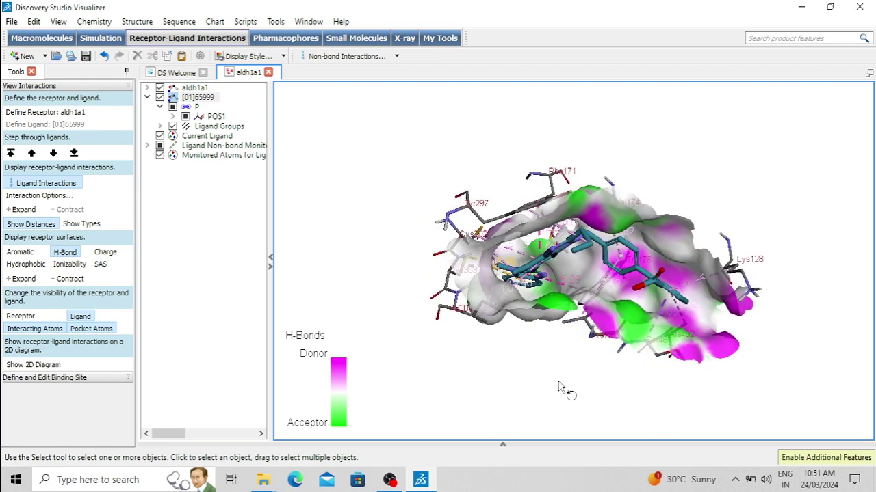
pyautogui.moveTo(559, 317); pyautogui.dragTo(563, 372, button='right')
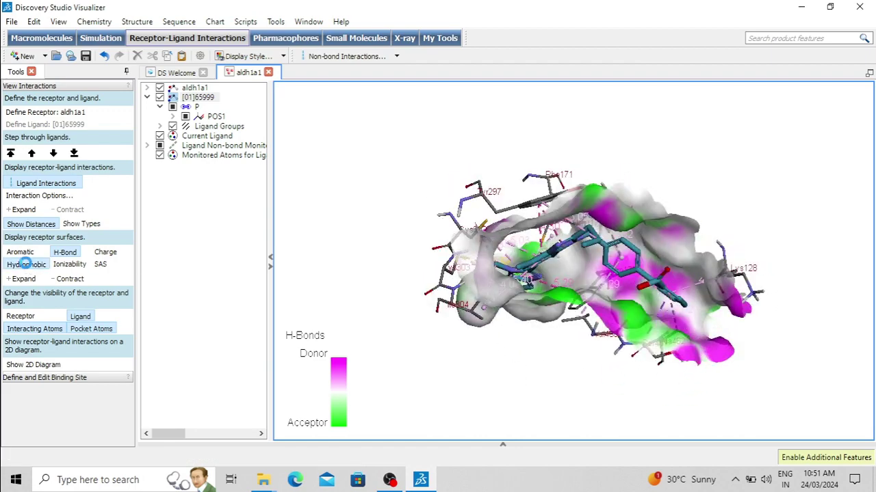
pyautogui.click(28, 266)
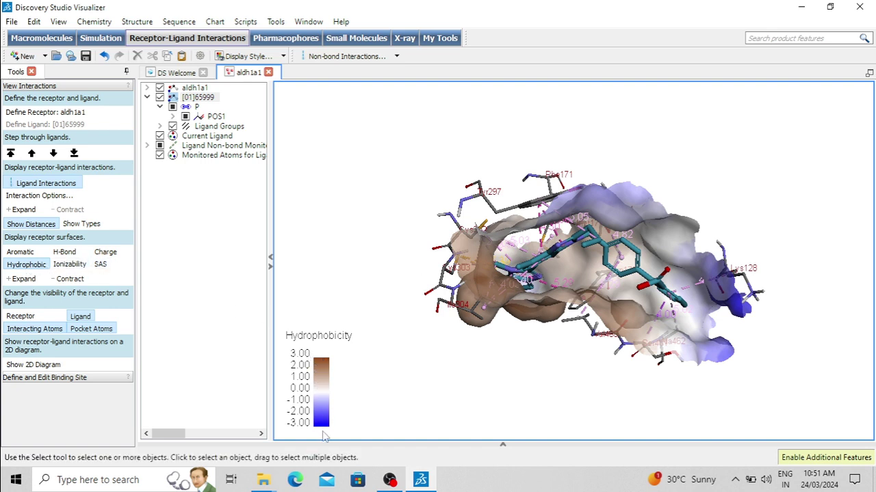
pyautogui.moveTo(483, 390); pyautogui.dragTo(485, 347, button='right')
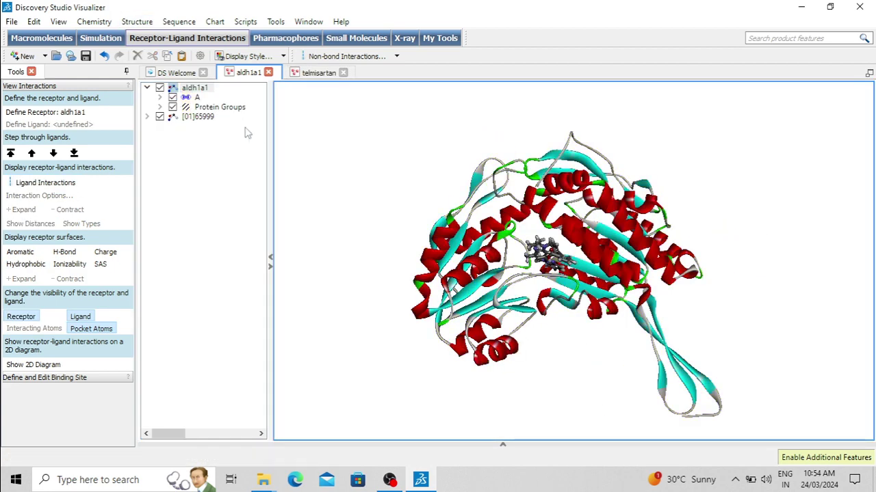
# Add a Solvent surface to the whole aldh1a1 protein with Solid rendering, a 1.4 probe radius and Hydrophobicity coloring
pyautogui.click(202, 90)
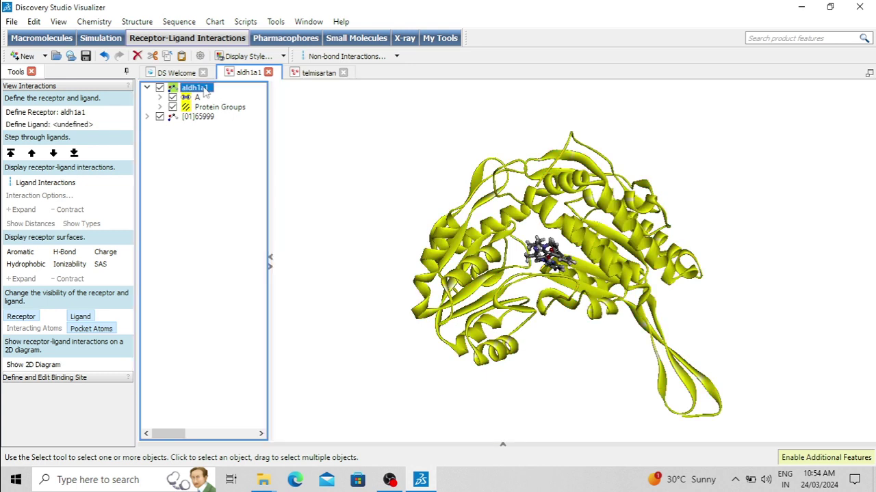
pyautogui.click(148, 25)
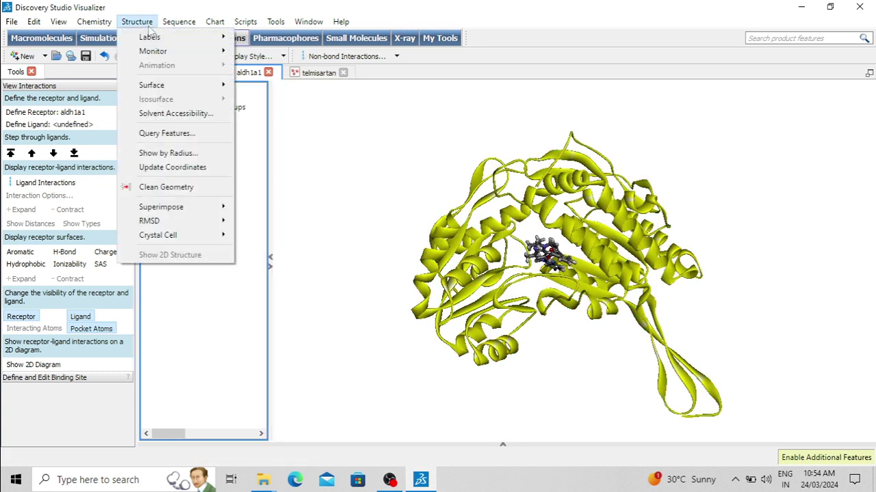
pyautogui.moveTo(162, 88)
pyautogui.click(255, 87)
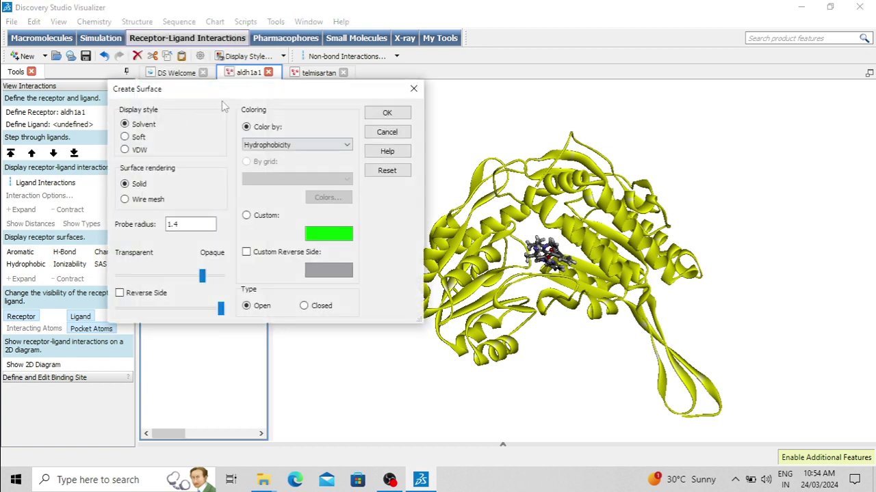
pyautogui.click(143, 137)
pyautogui.click(124, 199)
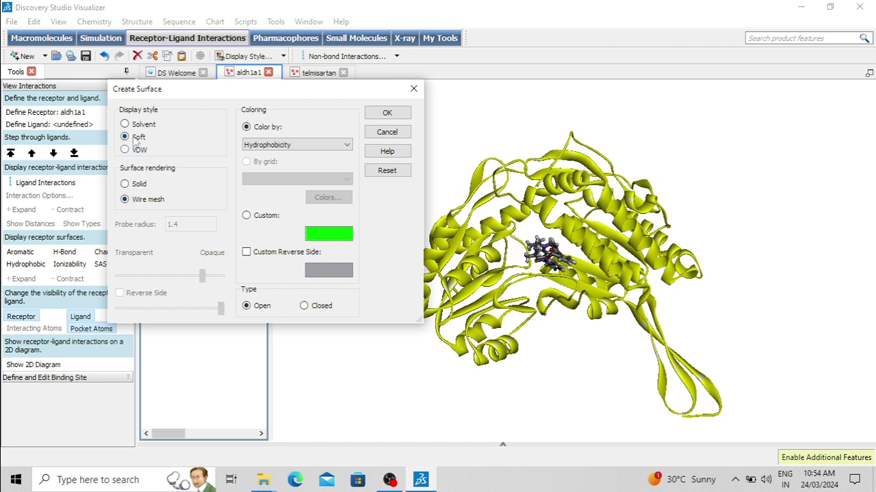
pyautogui.click(137, 127)
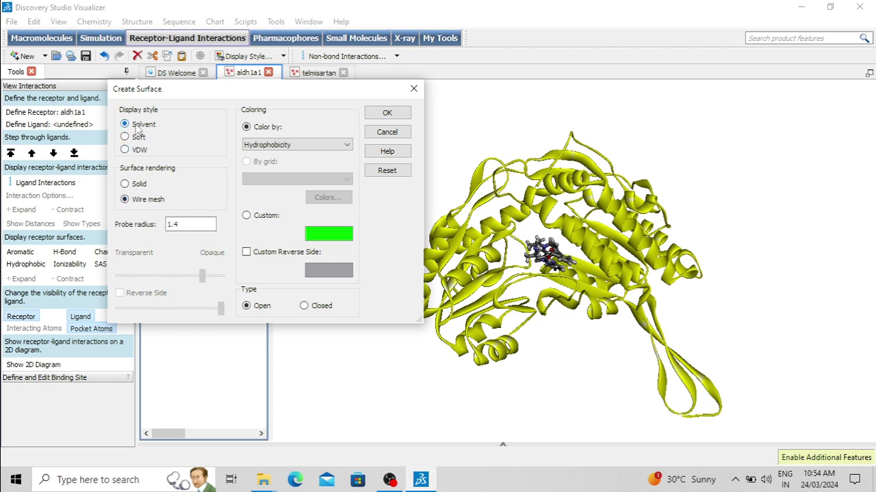
pyautogui.click(136, 185)
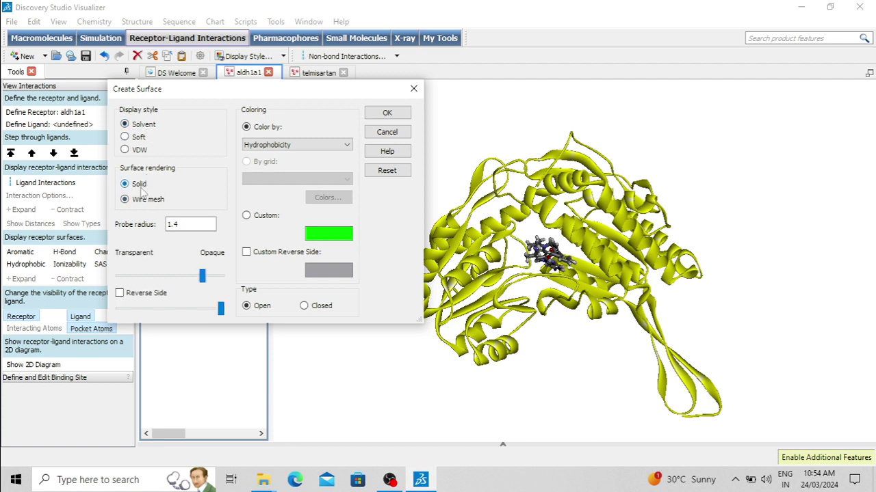
pyautogui.click(392, 115)
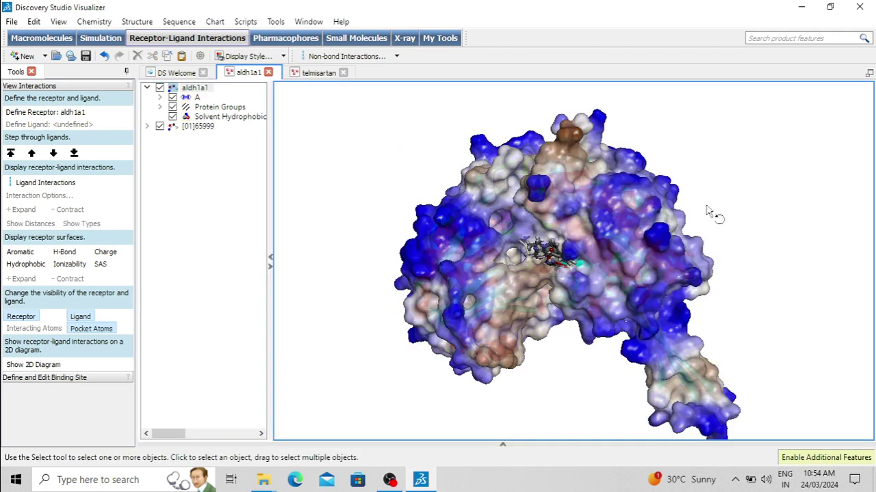
# Add another Solvent surface to the aldh1a1 protein with Wire mesh rendering, a 1.4 probe radius and Hydrophobicity coloring
pyautogui.moveTo(714, 215); pyautogui.dragTo(667, 182, button='right')
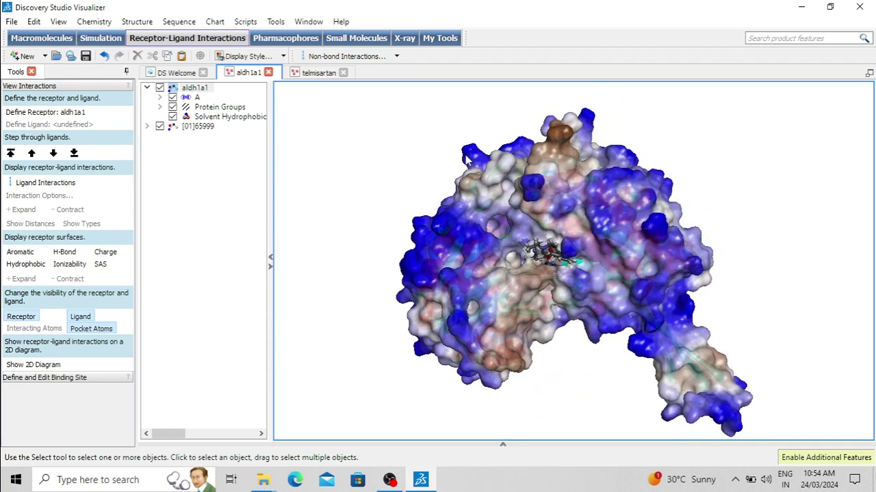
pyautogui.moveTo(562, 350); pyautogui.dragTo(524, 267, button='right')
pyautogui.scroll(5, 529, 266)
pyautogui.scroll(-5, 530, 268)
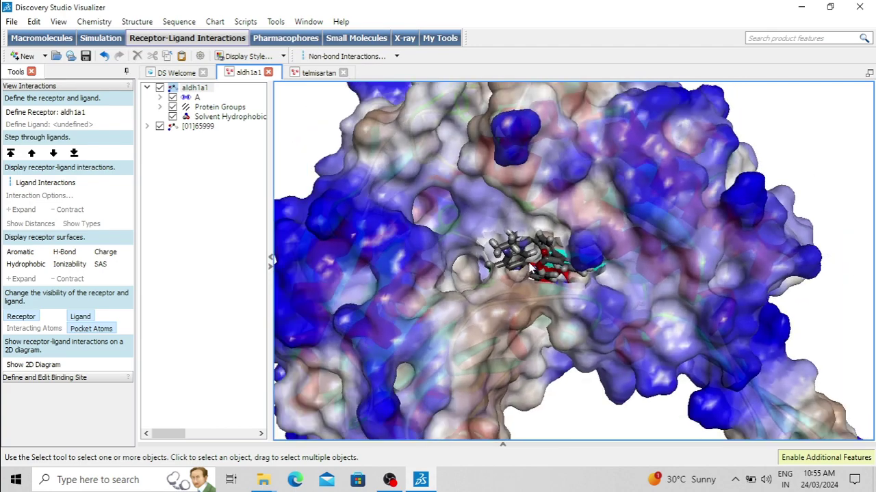
pyautogui.click(194, 88)
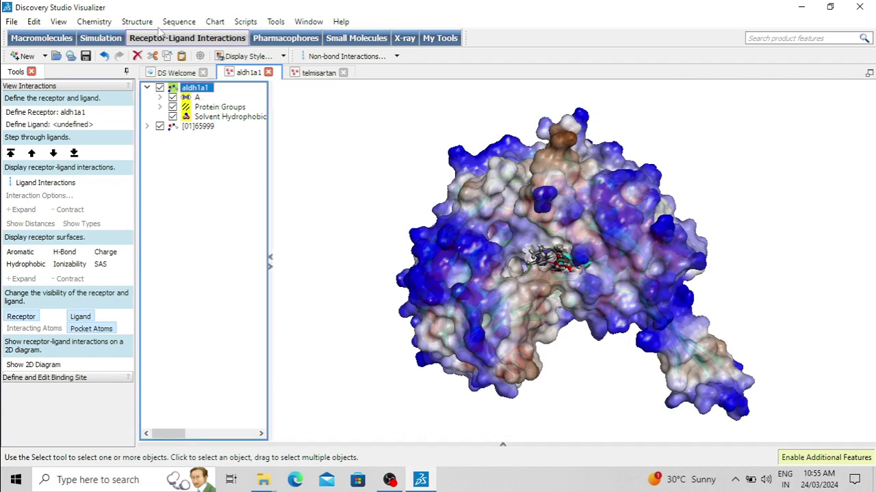
pyautogui.click(137, 21)
pyautogui.moveTo(192, 92)
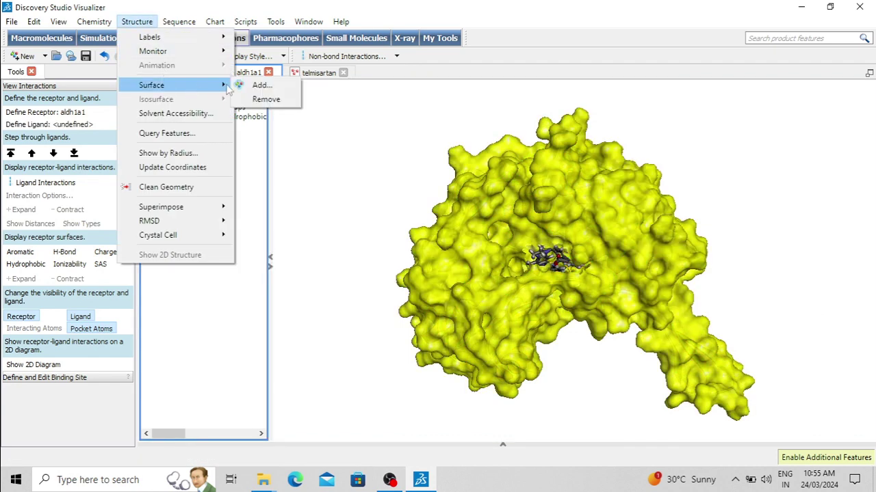
pyautogui.click(262, 86)
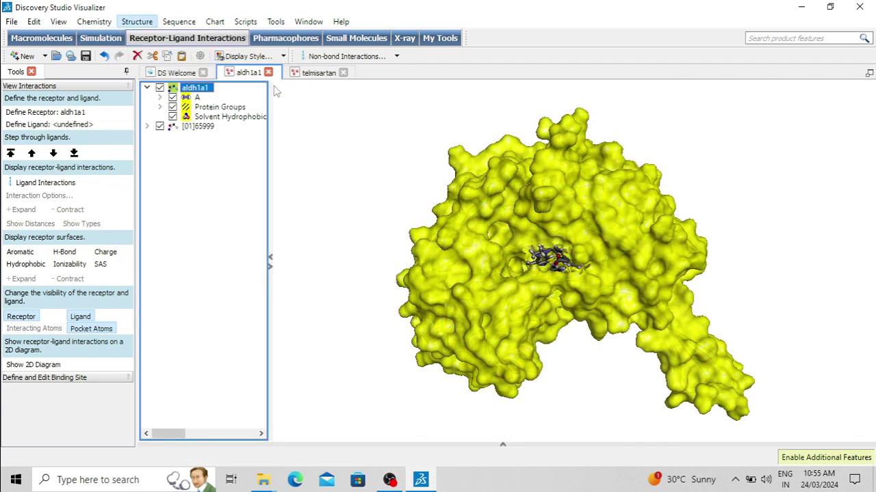
pyautogui.click(135, 199)
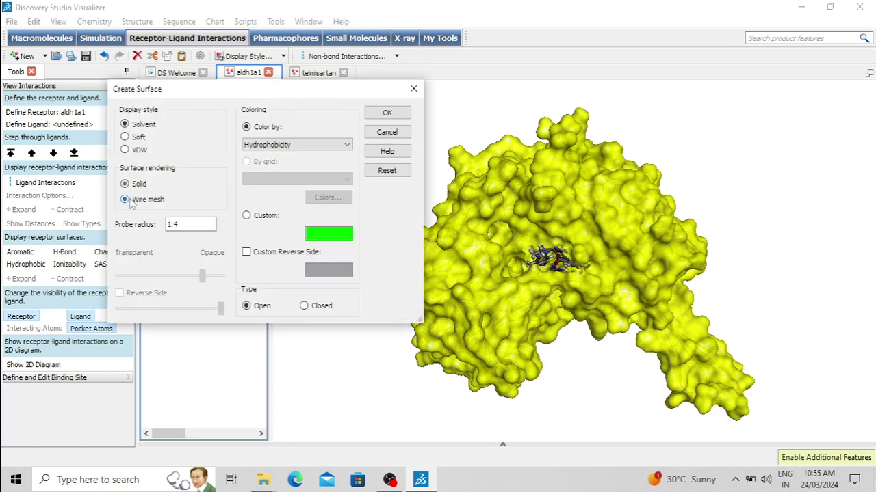
pyautogui.click(393, 117)
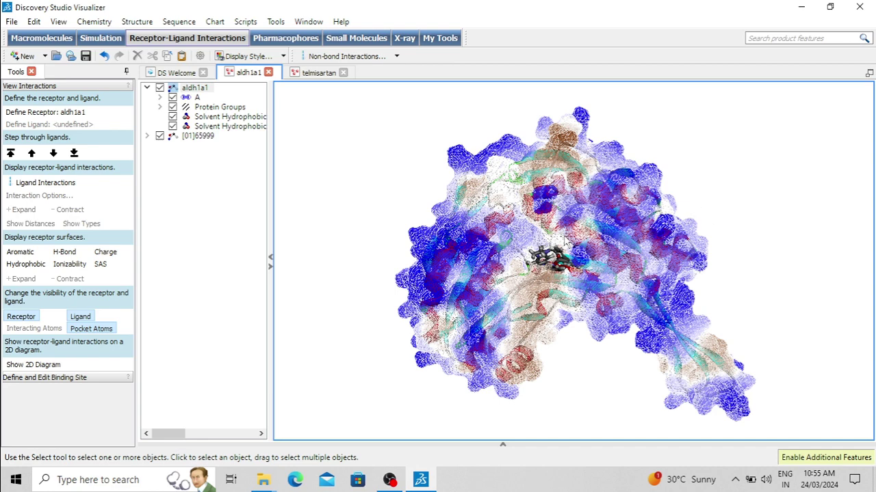
# Add a third Solvent surface to aldh1a1 with Wire mesh rendering, a 1.4 probe radius and Parent Color coloring, and clear the selection
pyautogui.moveTo(458, 258); pyautogui.dragTo(507, 272, button='right')
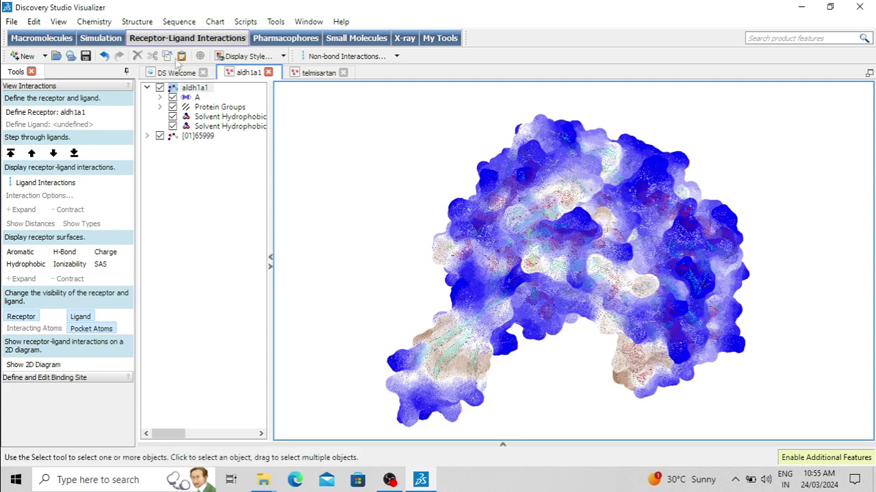
pyautogui.click(198, 88)
pyautogui.click(138, 22)
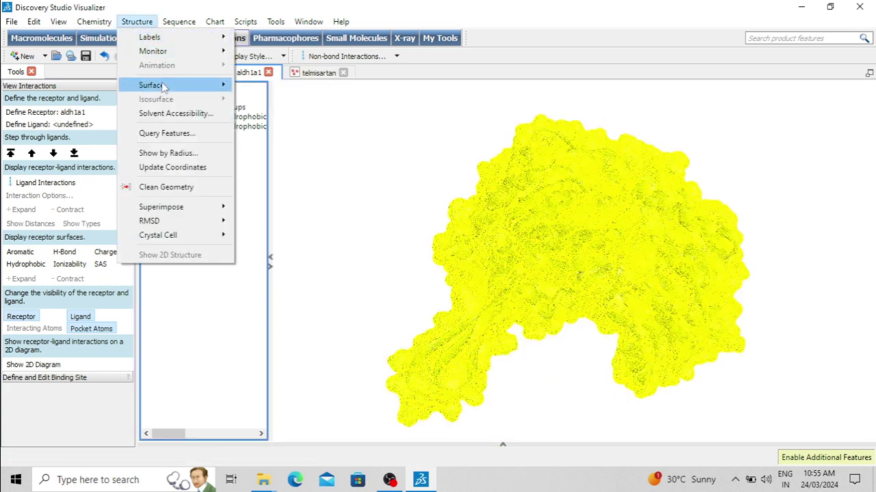
pyautogui.moveTo(209, 86)
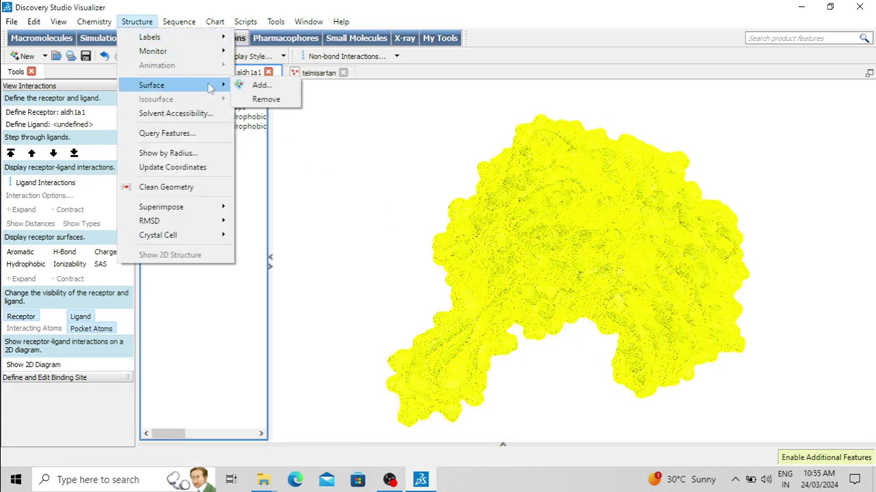
pyautogui.click(260, 85)
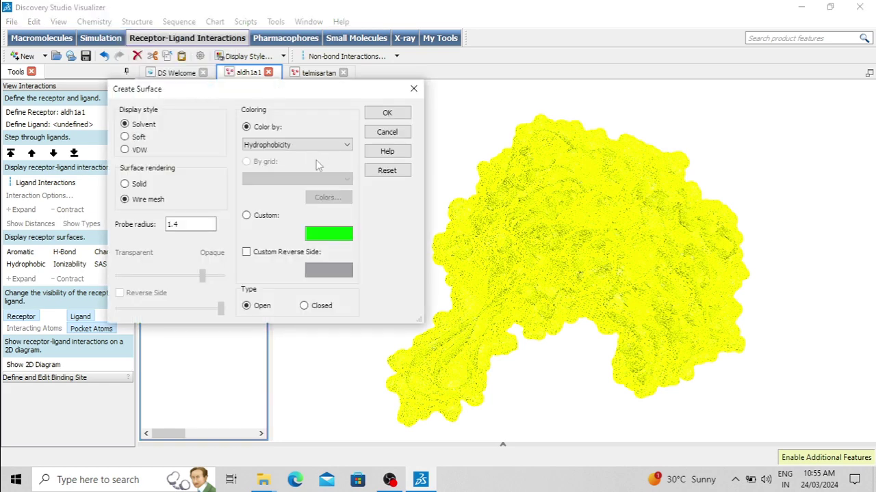
pyautogui.click(275, 145)
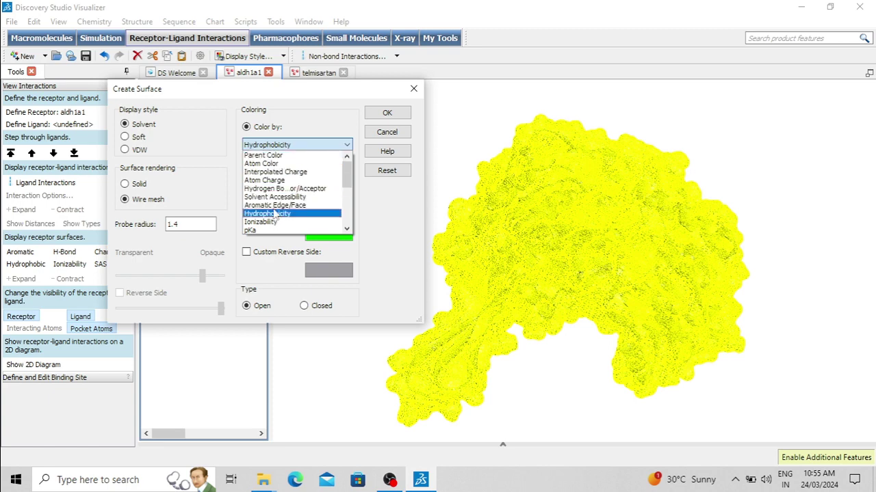
pyautogui.click(272, 162)
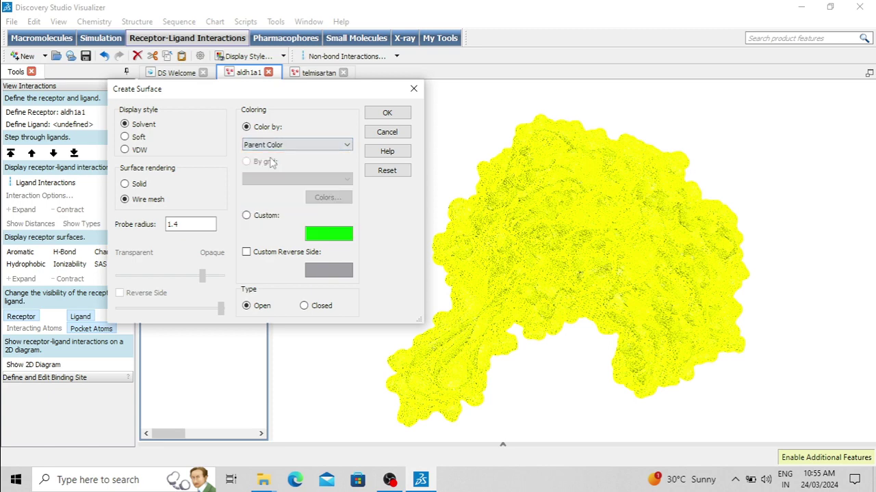
pyautogui.click(387, 113)
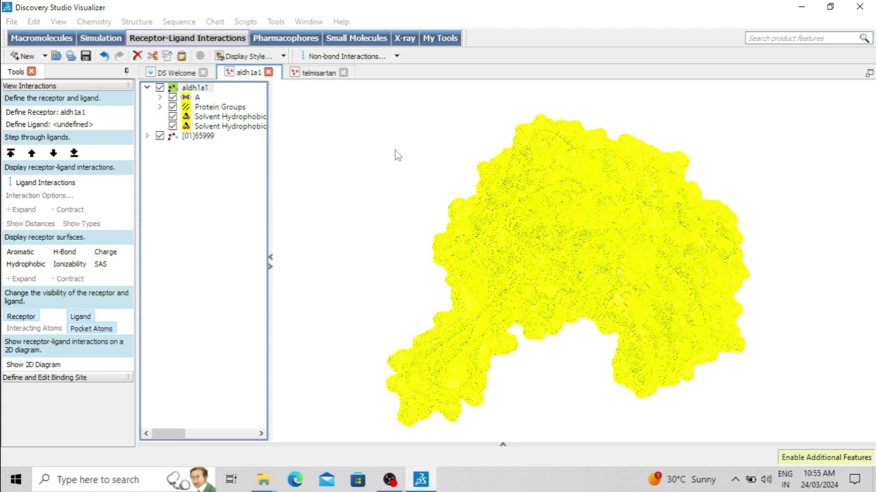
pyautogui.click(381, 167)
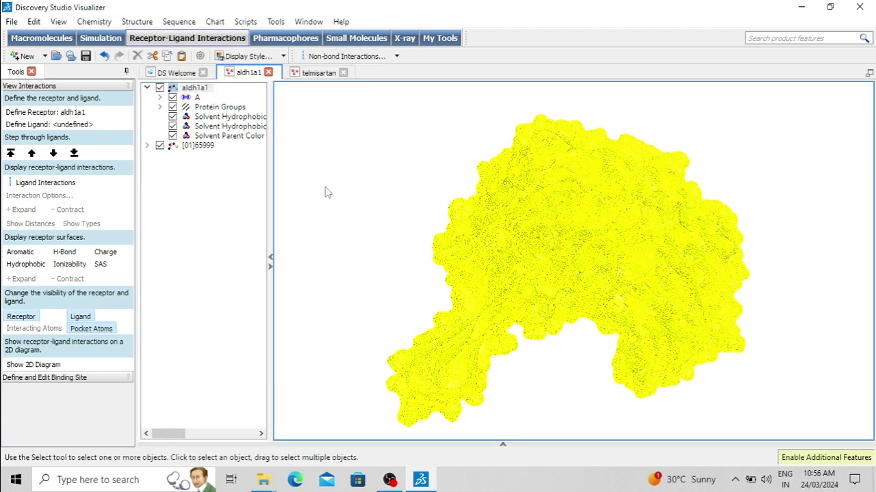
pyautogui.click(425, 214)
pyautogui.rightClick(417, 210)
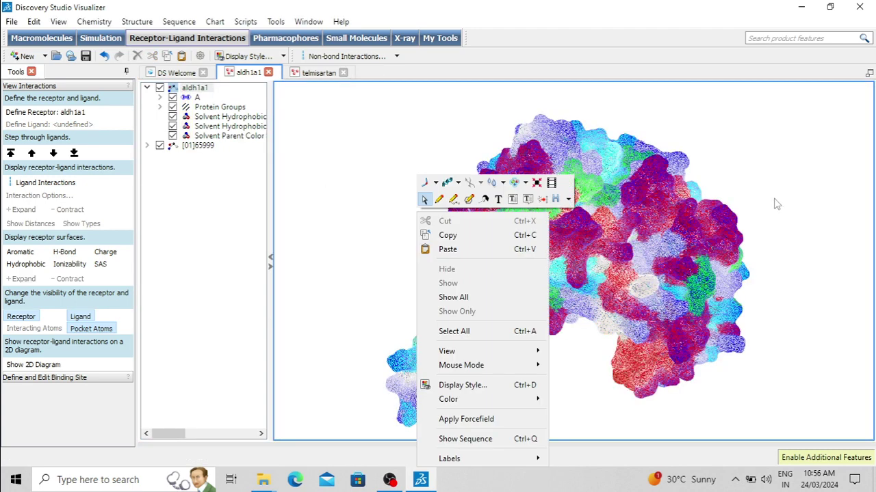
pyautogui.click(778, 205)
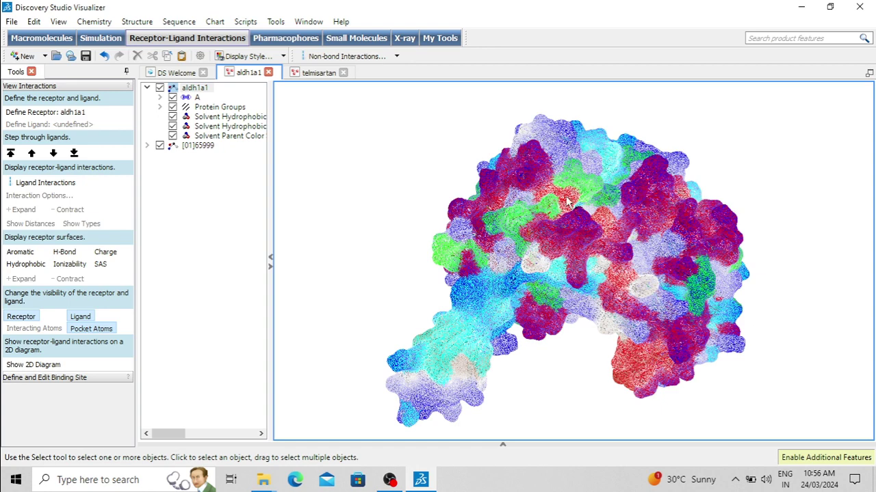
# Hide the two Solvent Hydrophobicity surfaces and the Solvent Parent Color surface of aldh1a1
pyautogui.moveTo(376, 187); pyautogui.dragTo(373, 186)
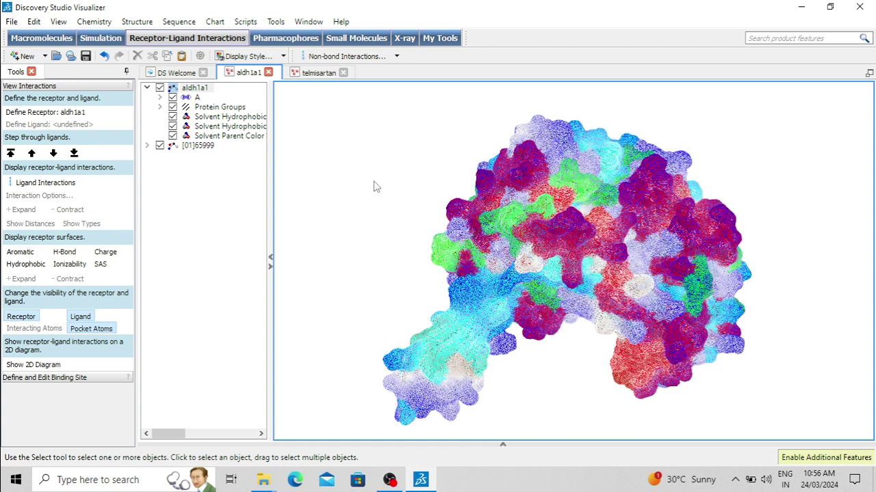
pyautogui.moveTo(373, 186); pyautogui.dragTo(299, 142, button='right')
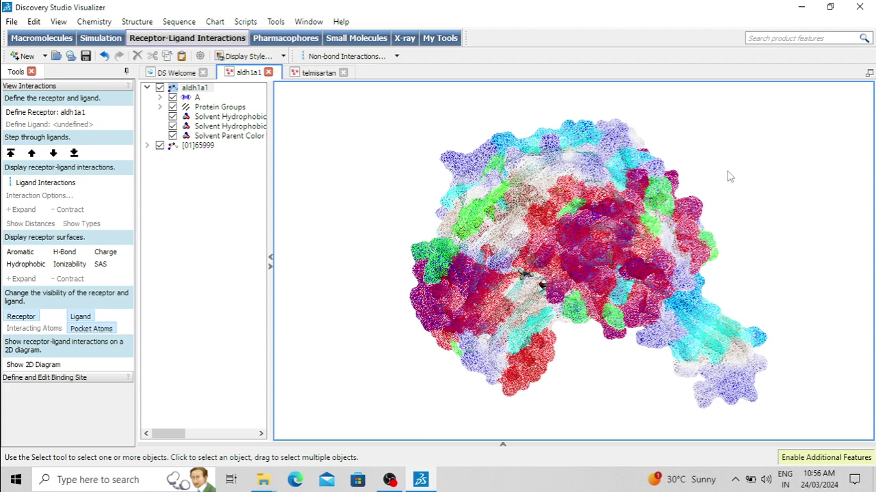
pyautogui.moveTo(738, 180); pyautogui.dragTo(175, 120, button='right')
pyautogui.click(175, 120)
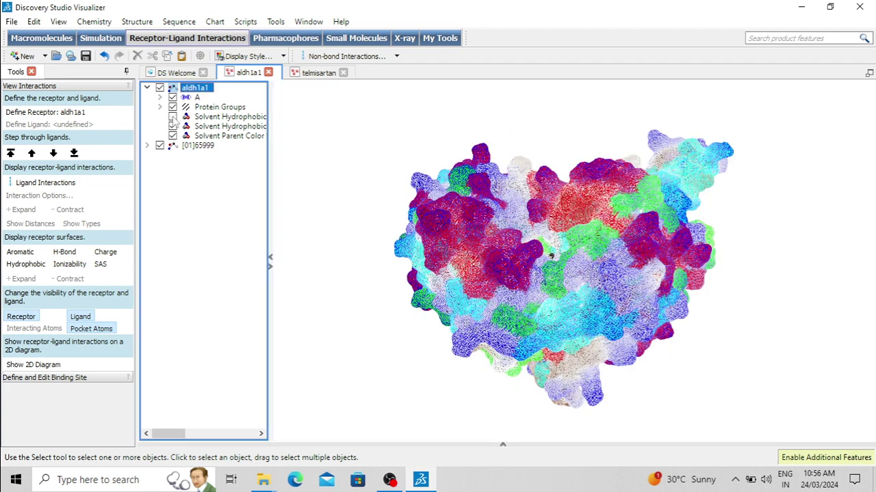
pyautogui.click(172, 116)
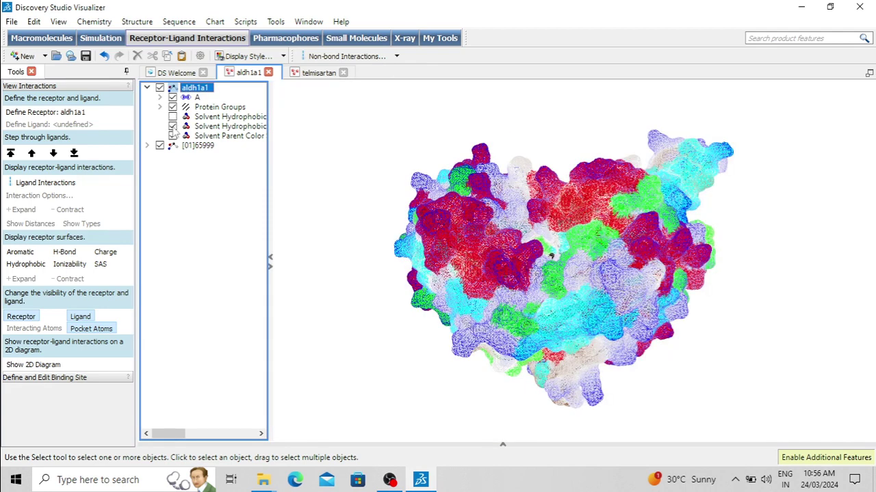
pyautogui.click(172, 126)
pyautogui.click(172, 135)
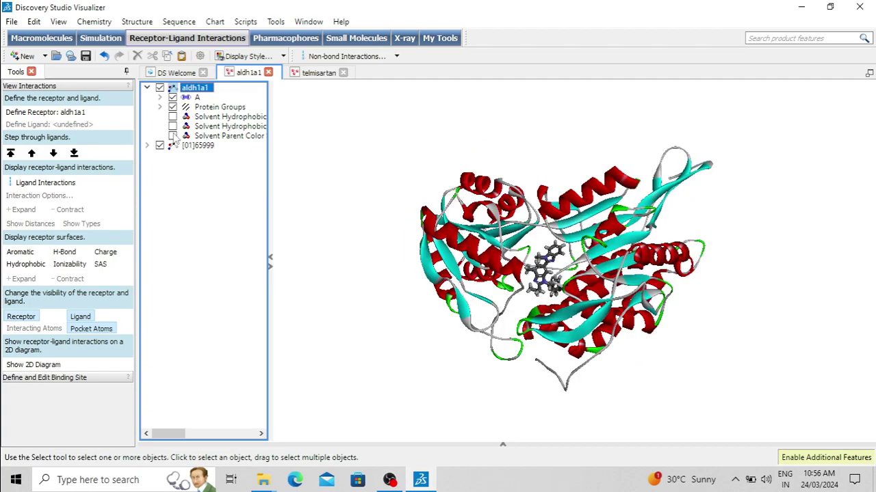
# Orient the ribbon view of the aldh1a1–ligand complex and save it to the Desktop as an Image Files export named aldh1a1
pyautogui.moveTo(538, 143); pyautogui.dragTo(545, 414, button='right')
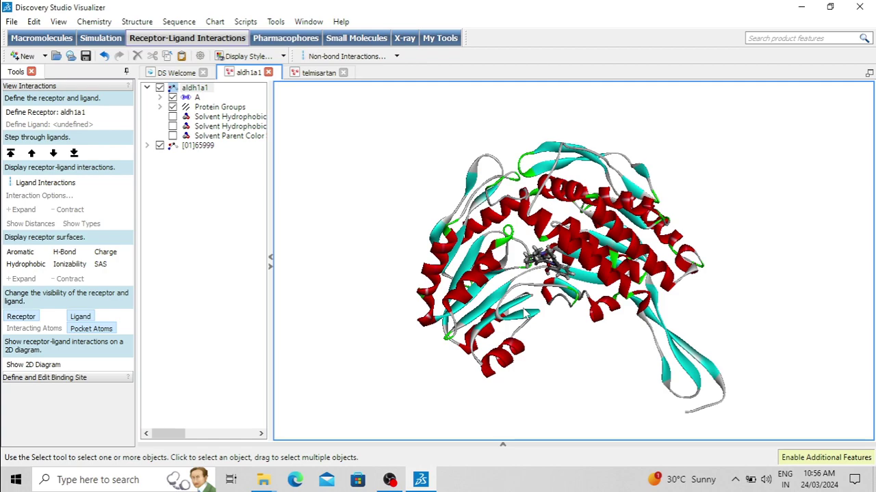
pyautogui.scroll(4, 525, 313)
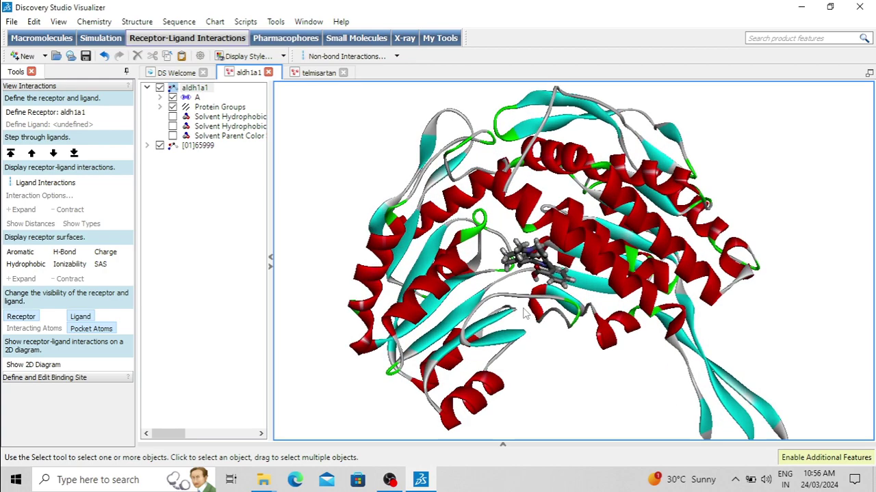
pyautogui.scroll(-3, 513, 318)
pyautogui.moveTo(512, 322); pyautogui.dragTo(592, 348, button='right')
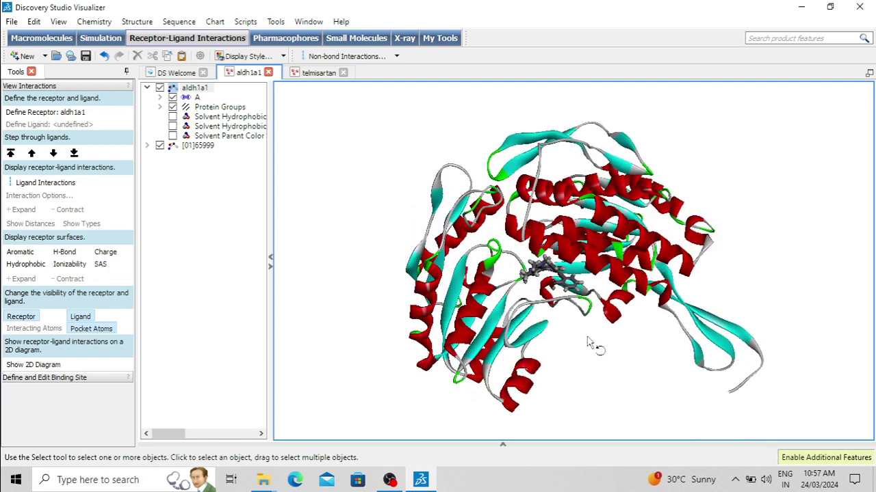
pyautogui.click(13, 22)
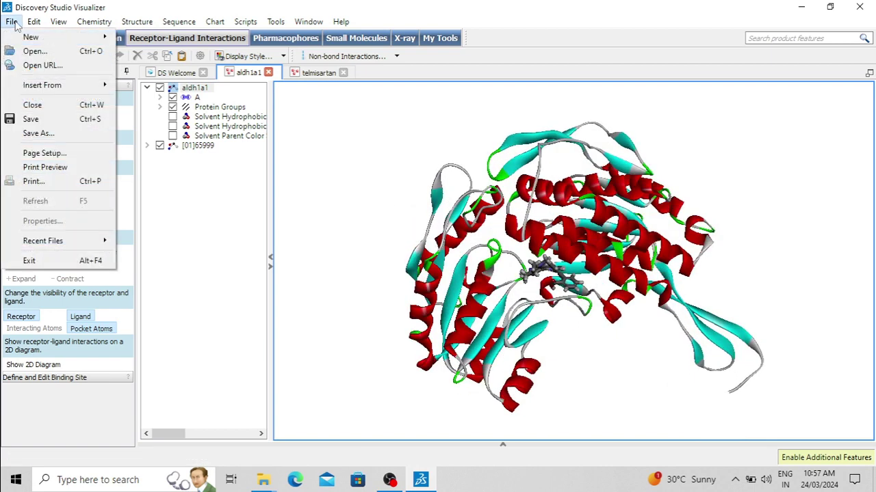
pyautogui.click(31, 119)
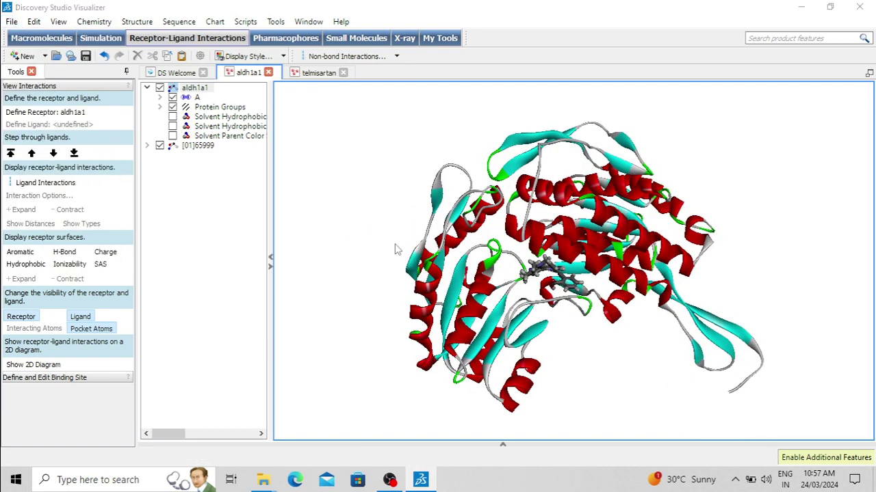
pyautogui.click(142, 273)
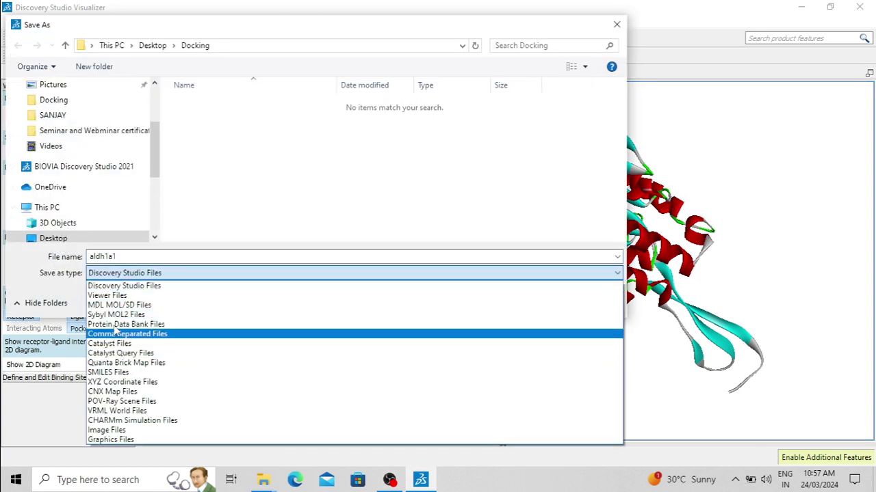
pyautogui.click(107, 430)
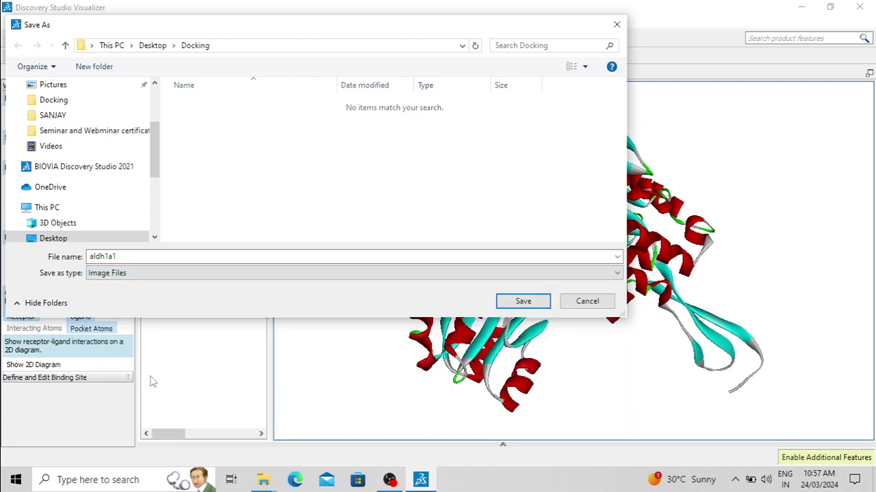
pyautogui.moveTo(153, 156); pyautogui.dragTo(109, 111)
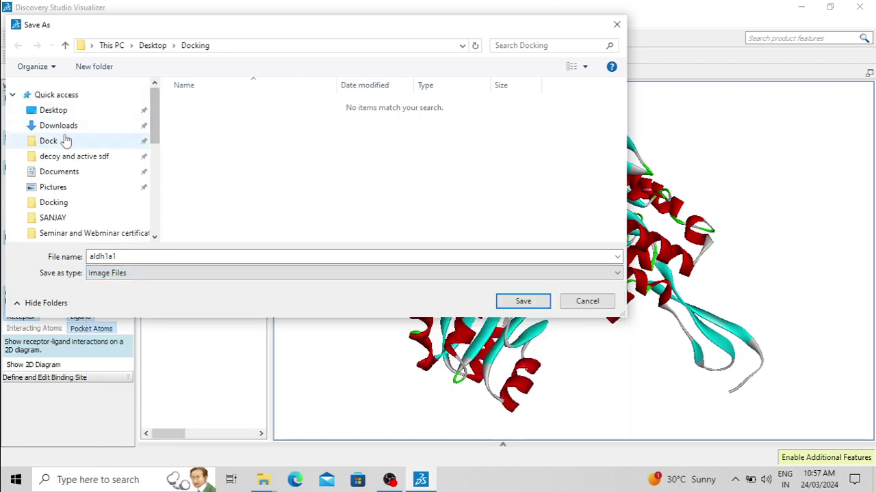
pyautogui.click(59, 111)
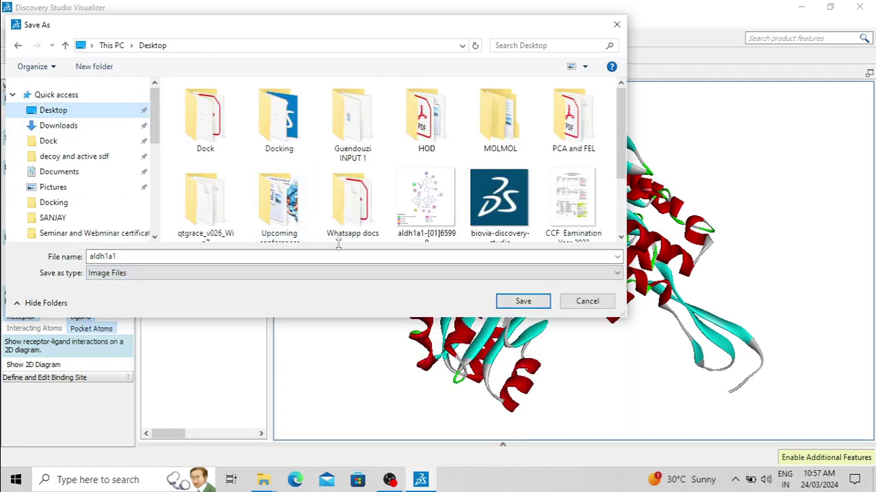
pyautogui.click(522, 301)
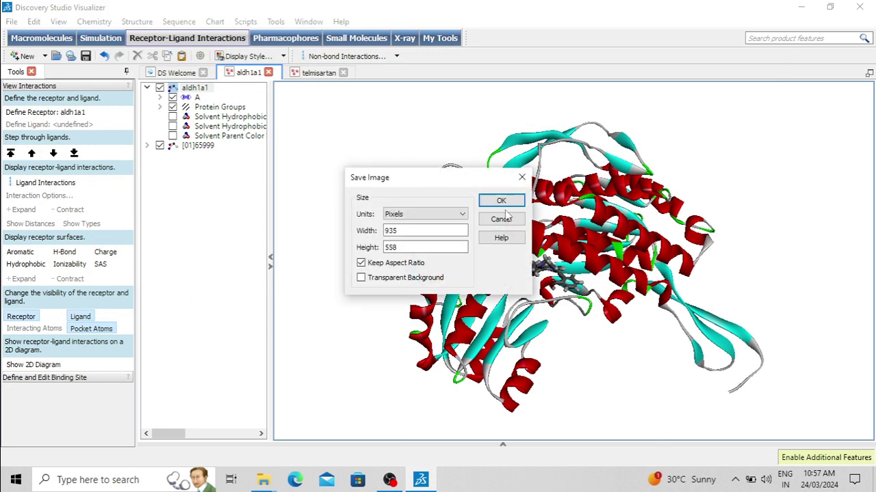
# Set the exported image's width to 4000 pixels with the aspect ratio kept and confirm the image size
pyautogui.click(417, 232)
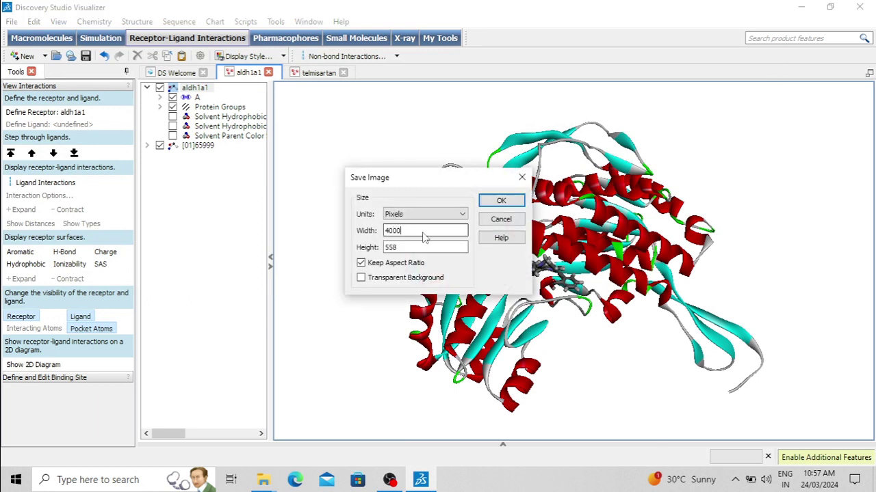
pyautogui.click(418, 247)
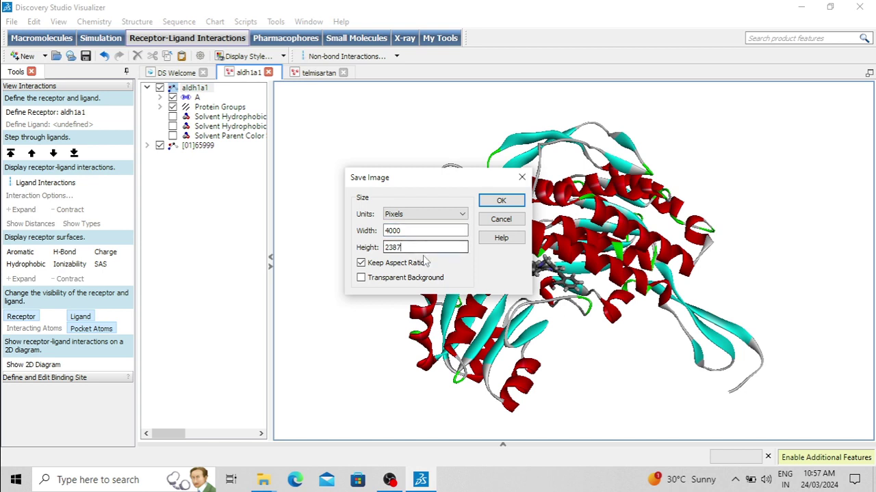
pyautogui.click(501, 202)
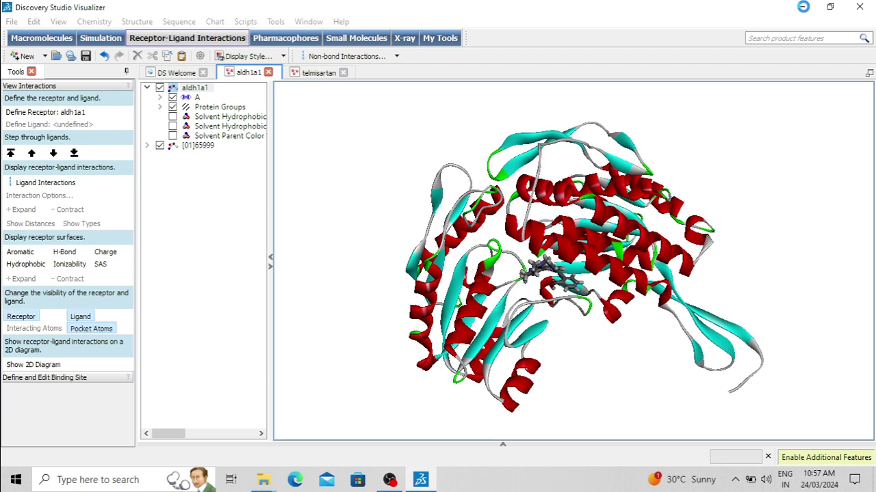
# Open the exported aldh1a1 image from the Desktop in the photo viewer to check it, and close the viewer
pyautogui.click(806, 13)
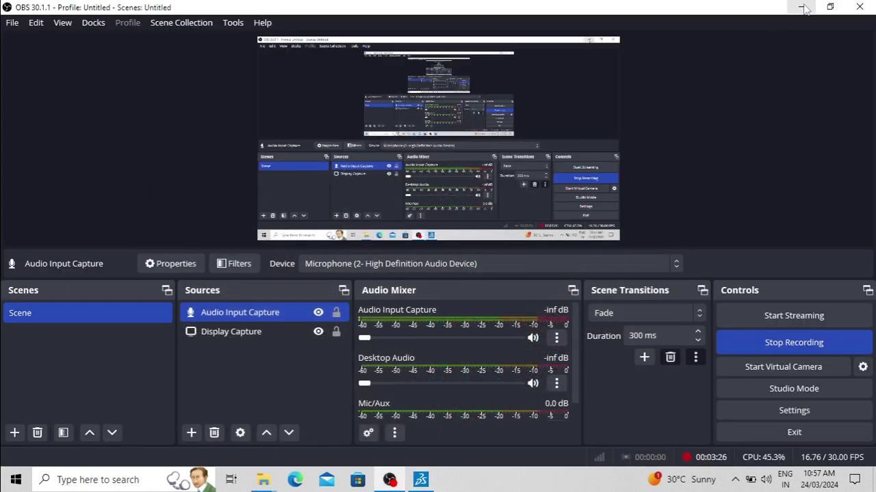
pyautogui.press('super+d')
pyautogui.click(416, 155)
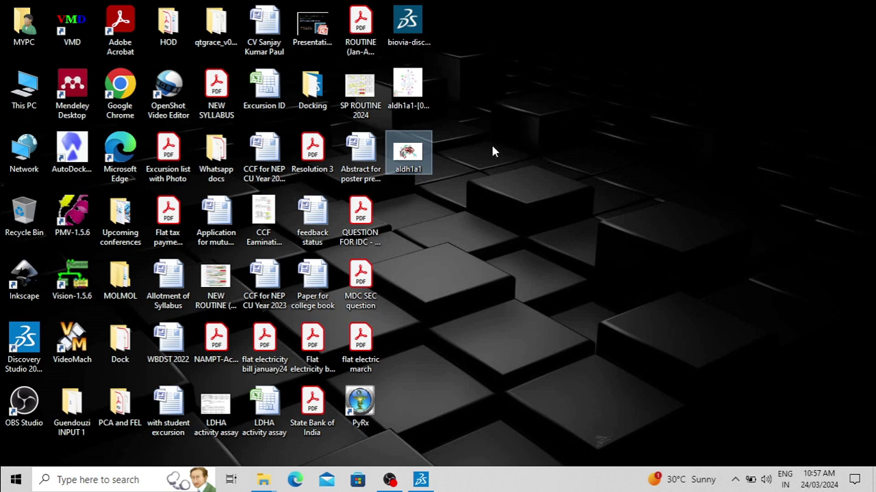
pyautogui.doubleClick(405, 153)
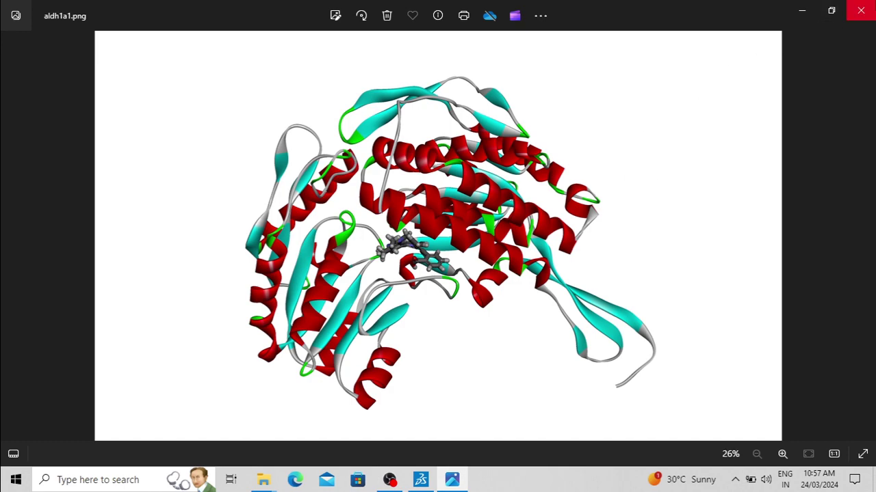
pyautogui.click(860, 10)
# Switch back to Discovery Studio Visualizer and close the program without saving the changes to the open windows
pyautogui.click(421, 479)
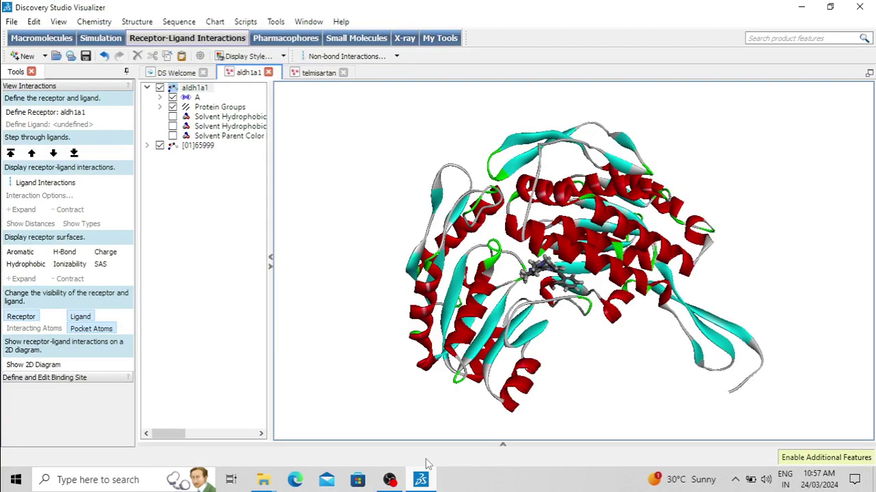
pyautogui.moveTo(376, 165); pyautogui.dragTo(438, 197)
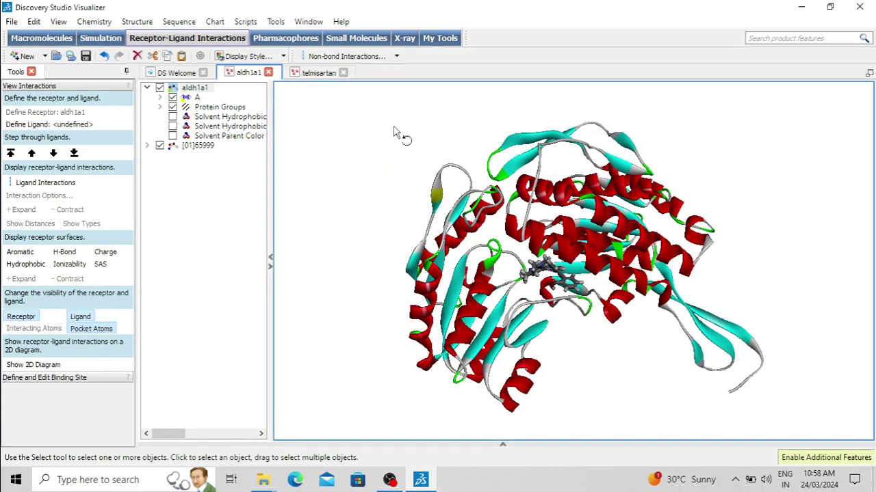
pyautogui.moveTo(395, 132); pyautogui.dragTo(352, 189, button='right')
pyautogui.moveTo(707, 243); pyautogui.dragTo(715, 196, button='right')
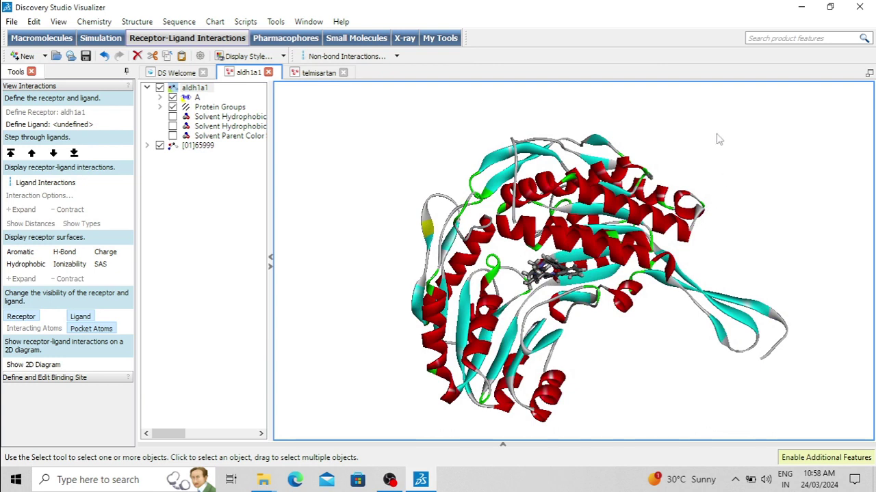
pyautogui.click(859, 7)
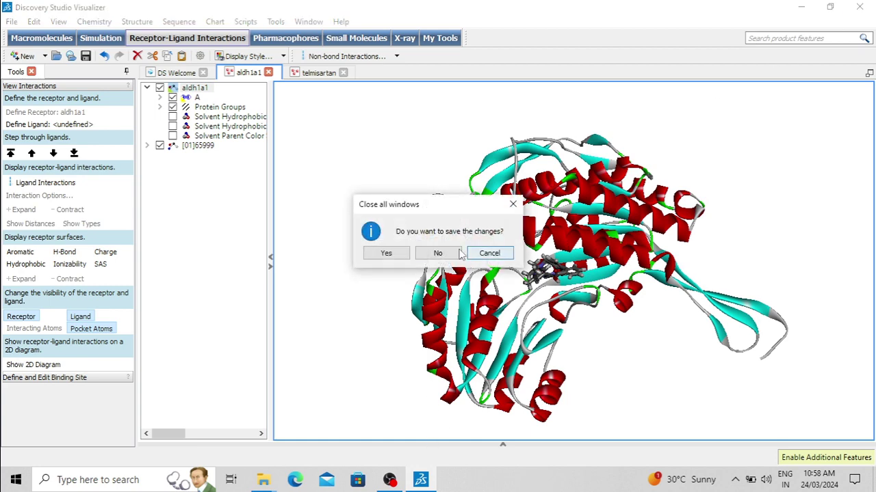
pyautogui.click(459, 253)
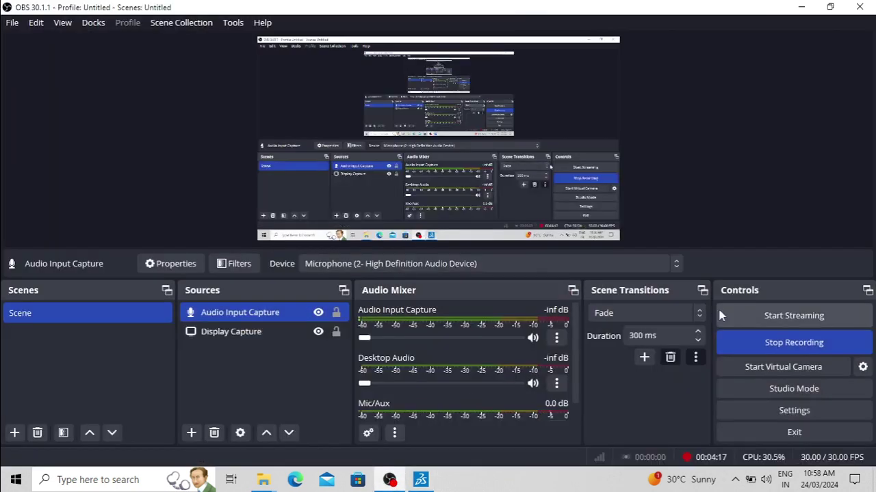